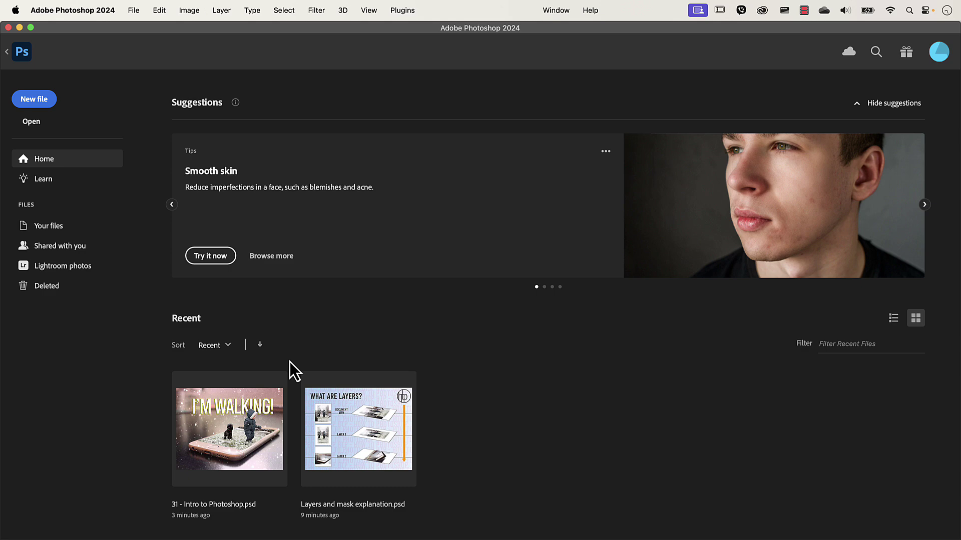
# Open the recent file 31 - Intro to Photoshop.psd and return to the Home screen.
pyautogui.click(234, 423)
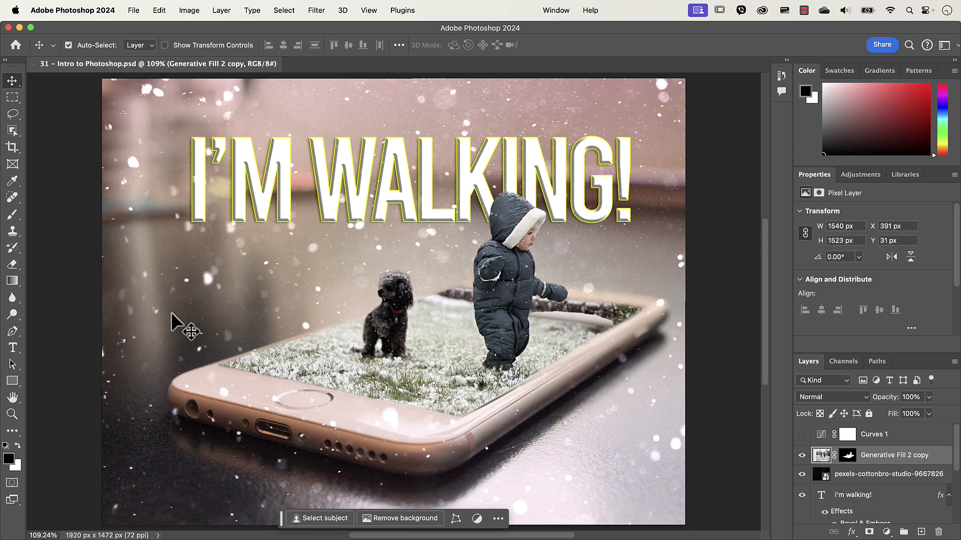
pyautogui.click(15, 45)
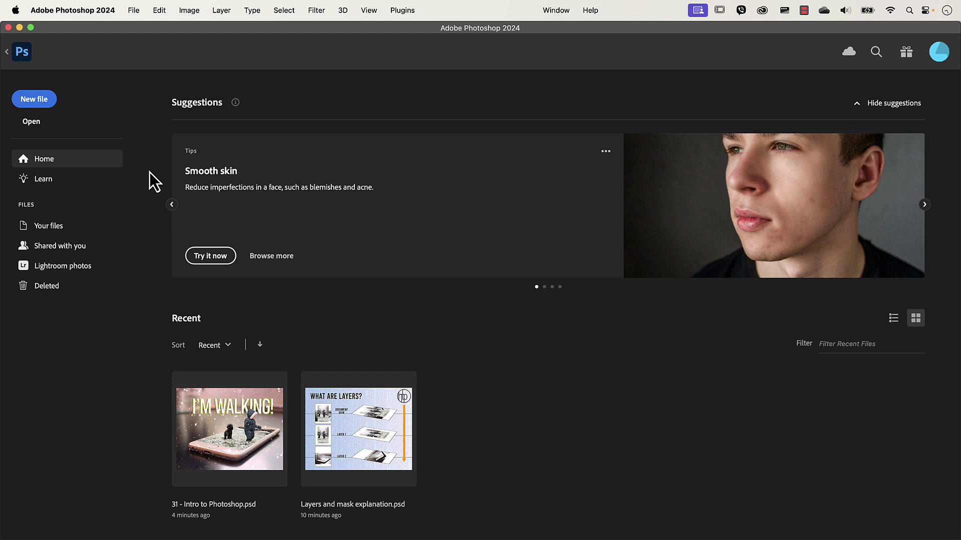
# Open iphone-518101_1920.jpg from the Images folder.
pyautogui.click(31, 125)
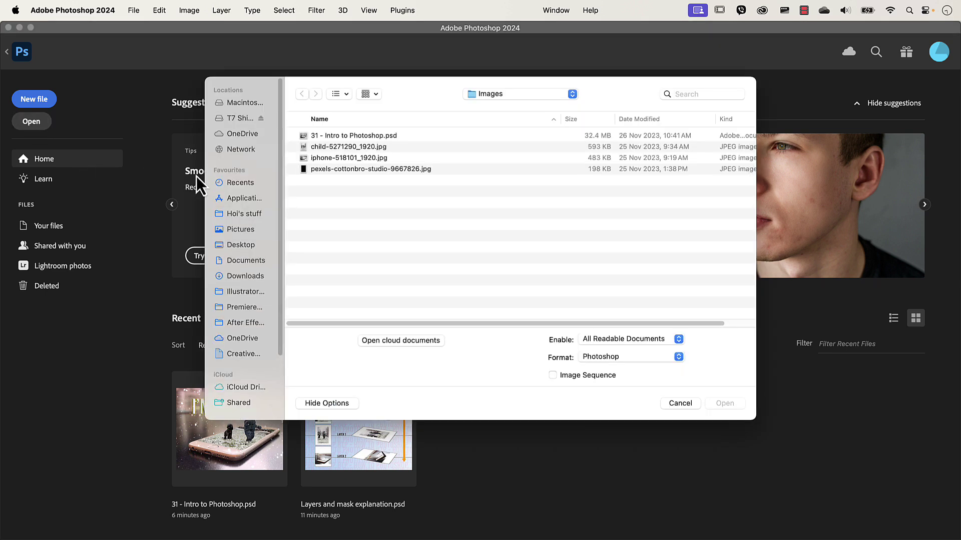
pyautogui.click(320, 159)
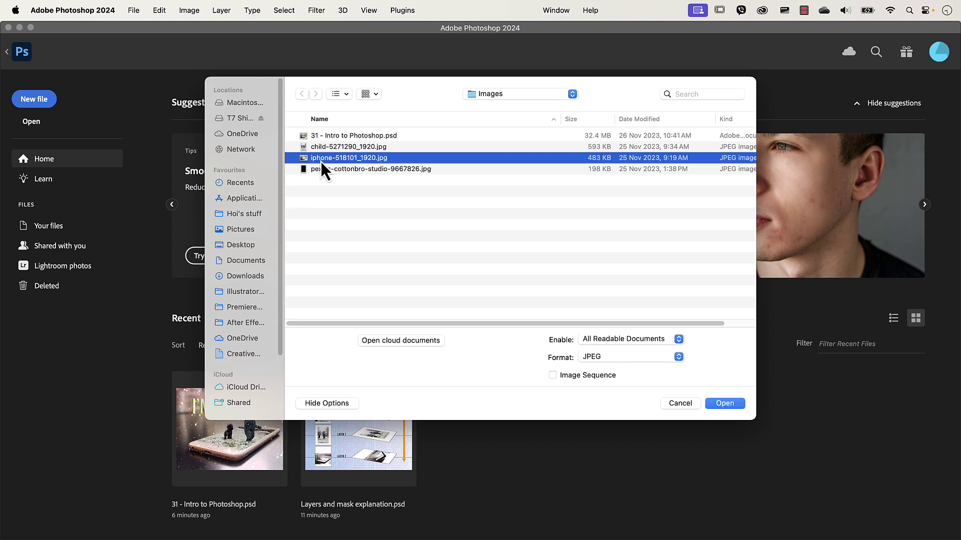
pyautogui.click(712, 408)
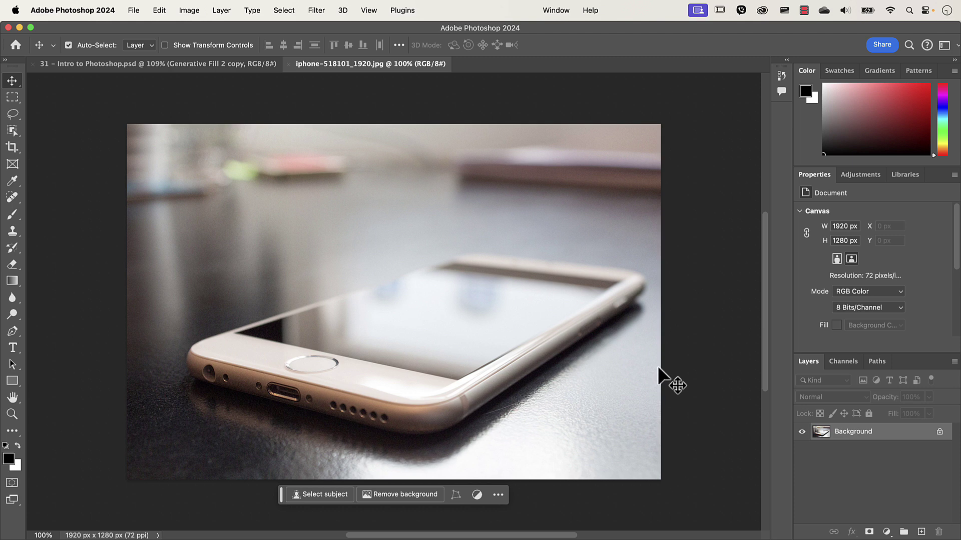
# Choose the Essentials (Default) workspace and reset it to its original layout.
pyautogui.click(560, 13)
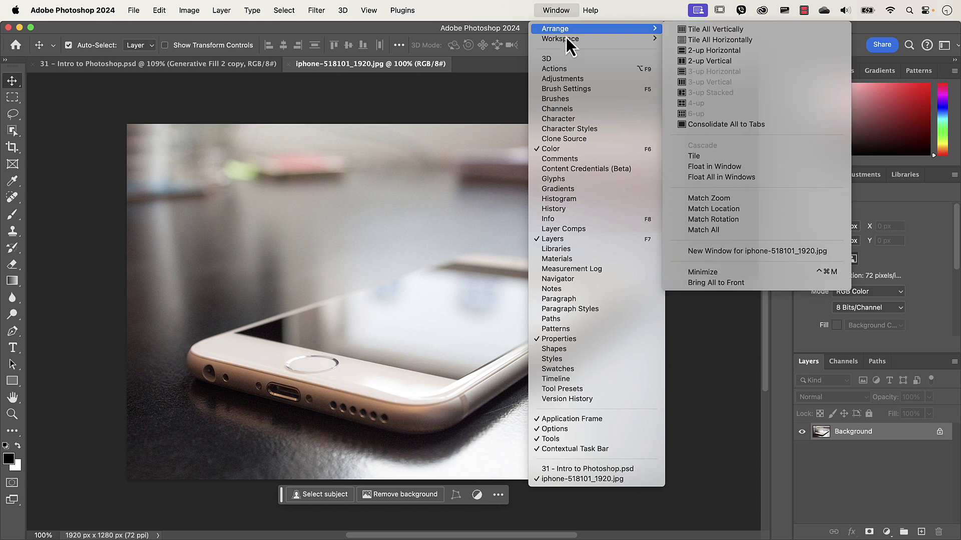
pyautogui.moveTo(566, 41)
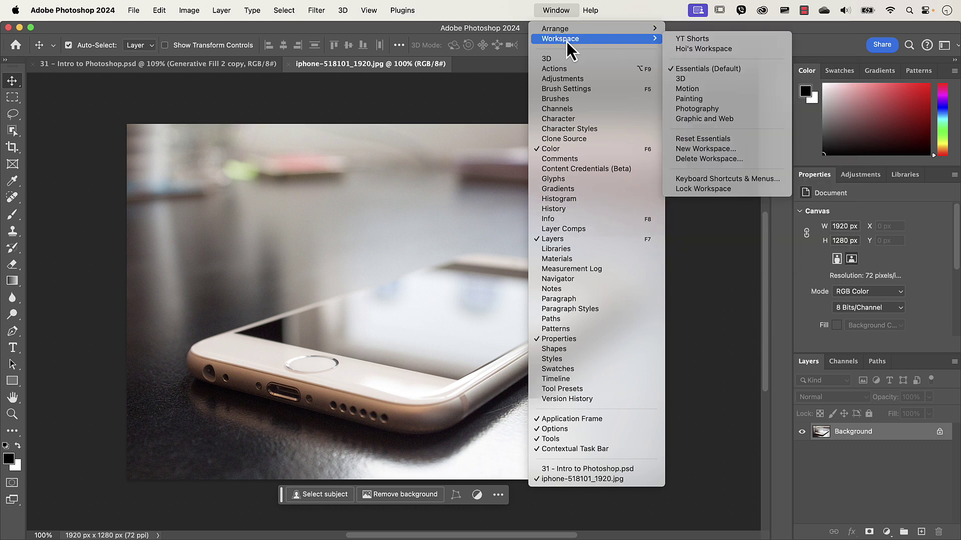
pyautogui.click(704, 68)
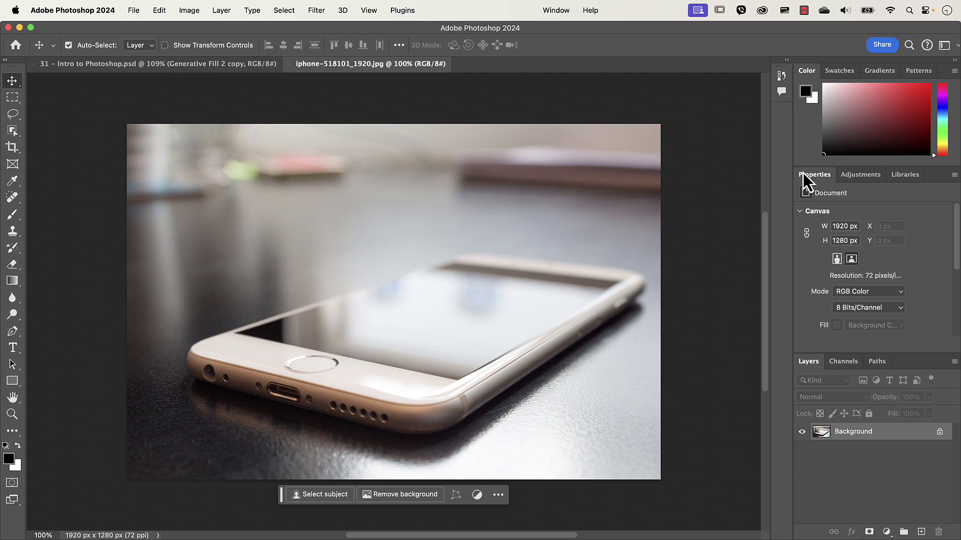
pyautogui.click(556, 11)
pyautogui.moveTo(562, 39)
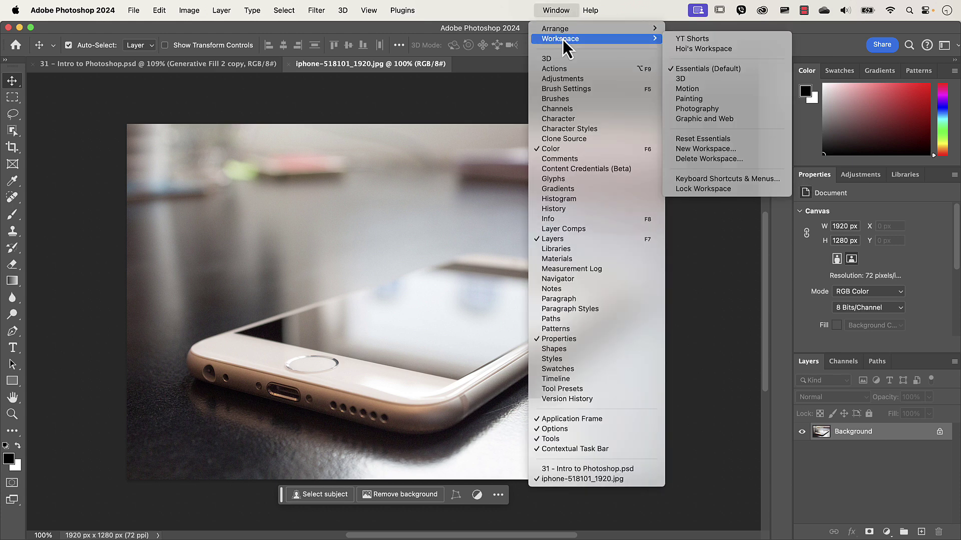
pyautogui.click(704, 142)
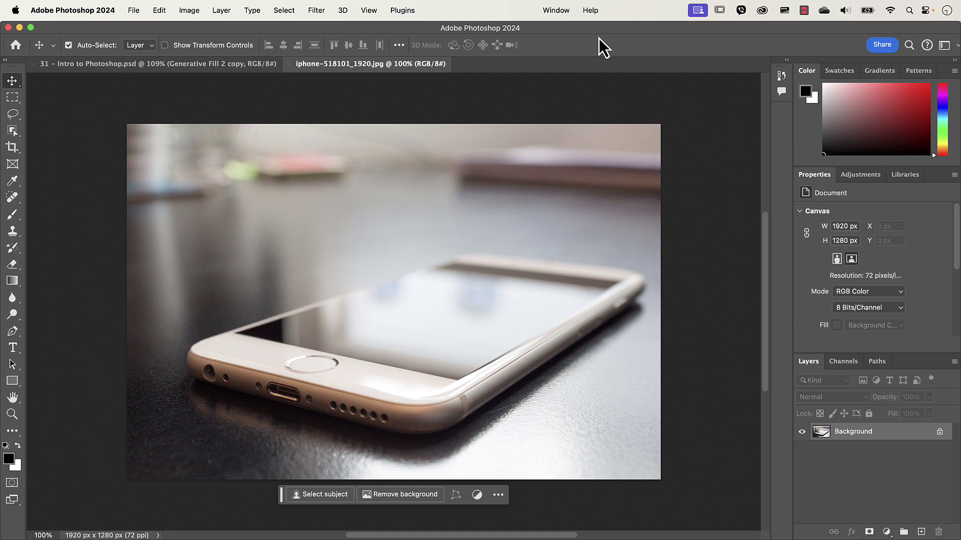
pyautogui.click(564, 14)
pyautogui.moveTo(568, 39)
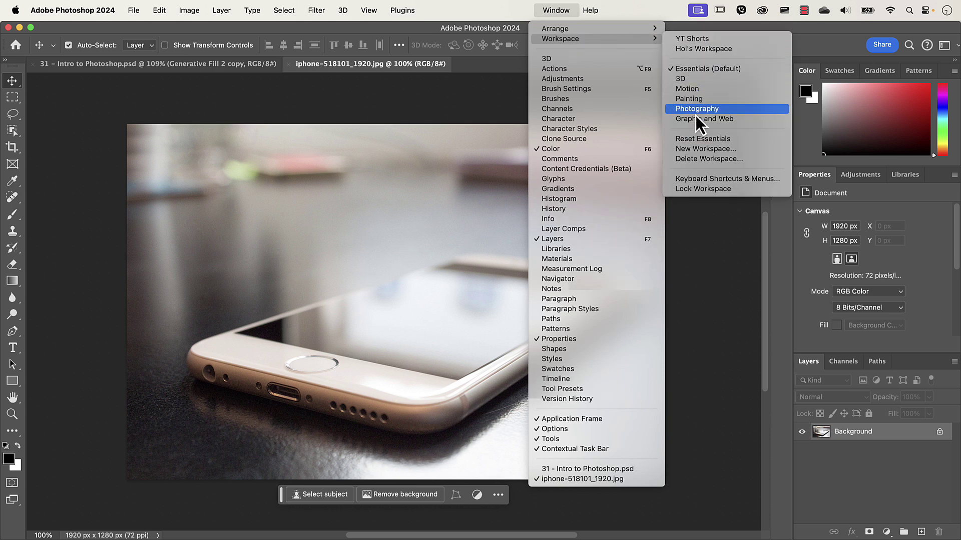
pyautogui.click(690, 142)
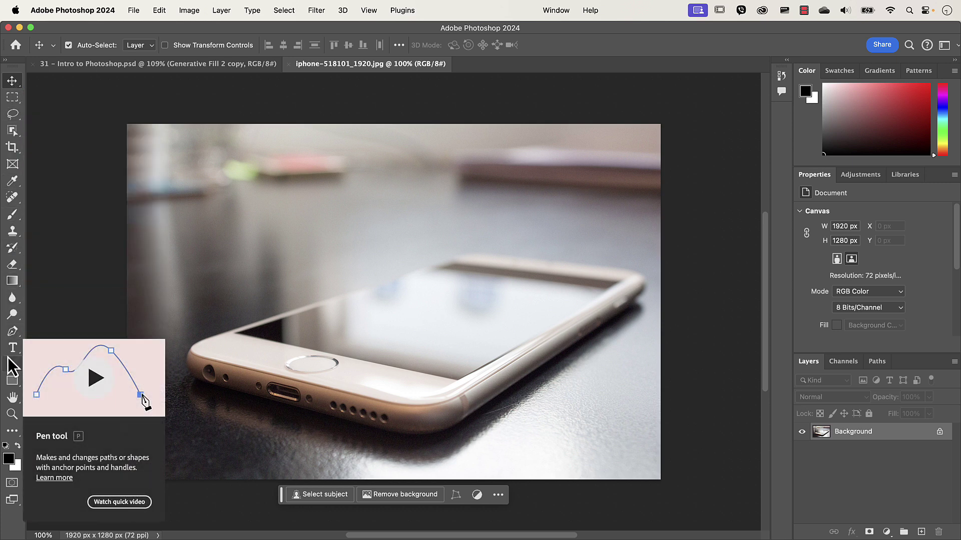
# Review the options of the Rectangular Marquee, Lasso, Object Selection and Crop tools in turn, and return to the Move tool.
pyautogui.click(12, 99)
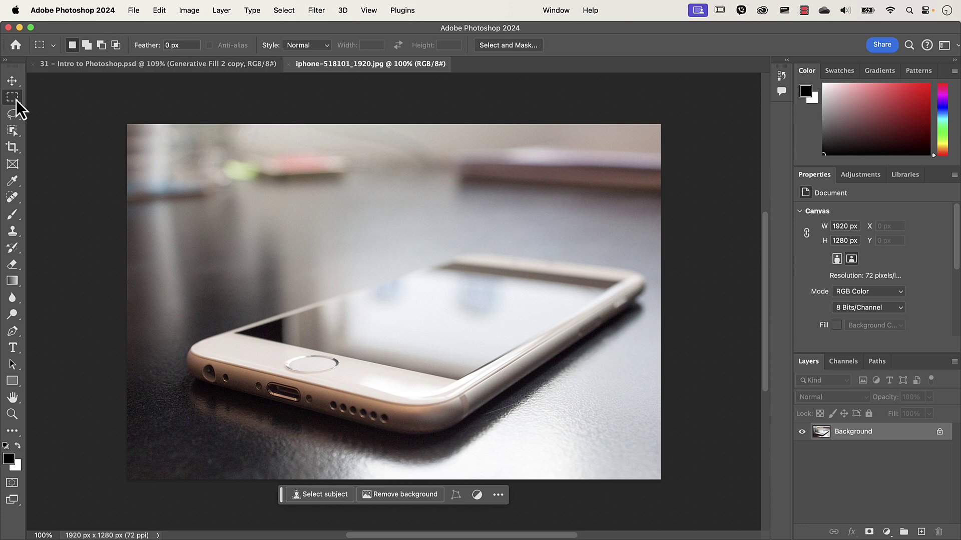
pyautogui.click(11, 116)
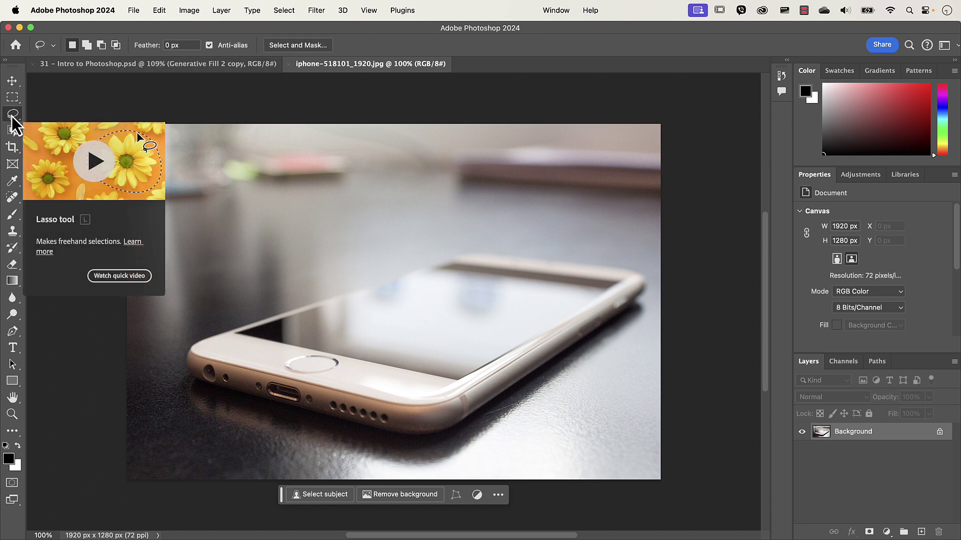
pyautogui.click(11, 133)
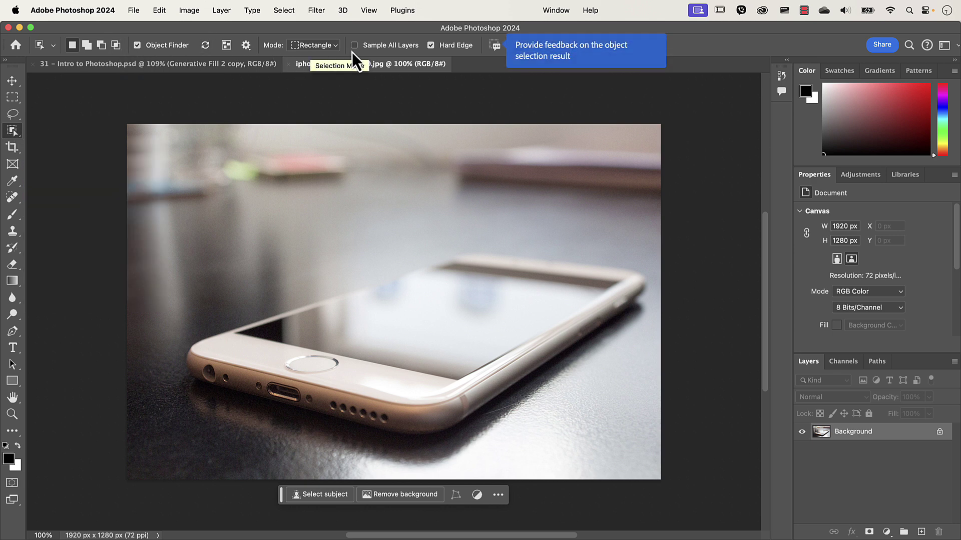
pyautogui.click(12, 147)
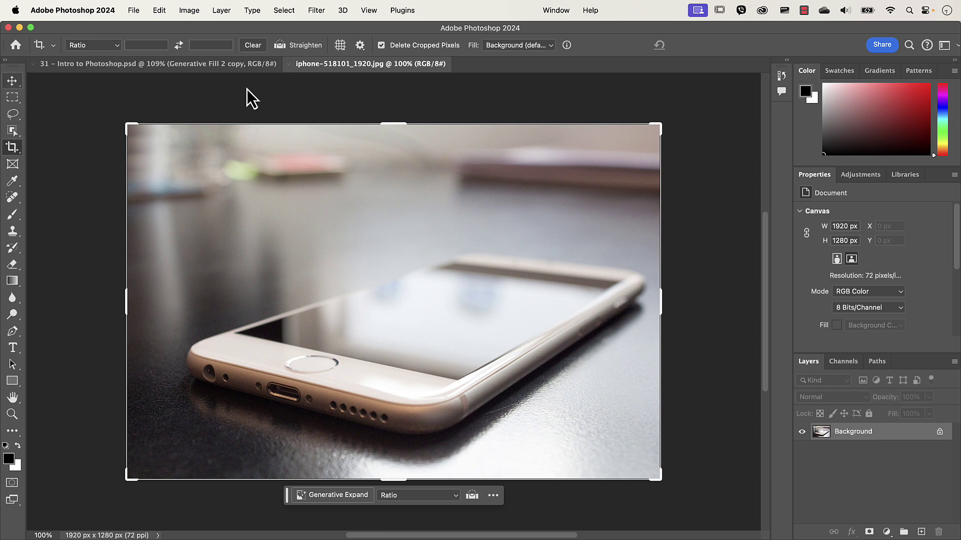
pyautogui.press('v')
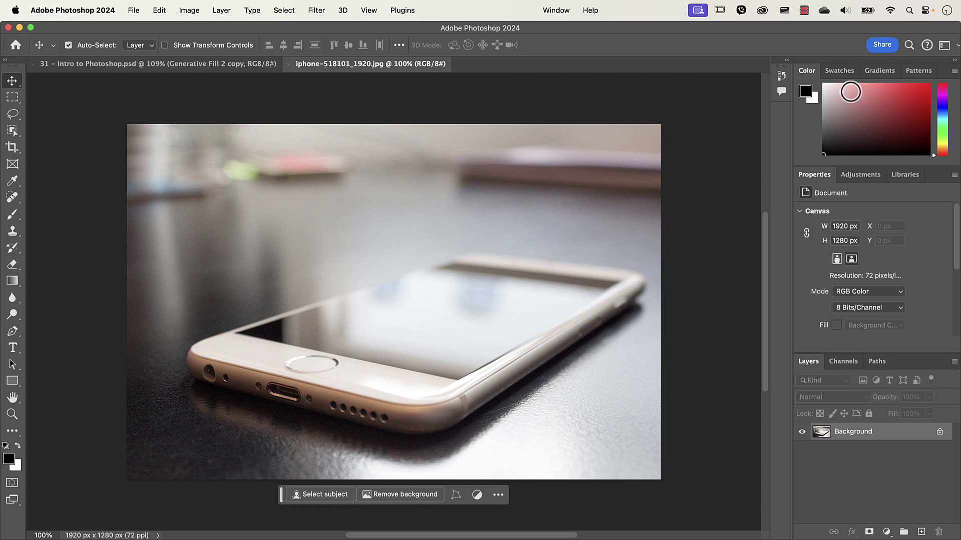
# Look through Swatches, Gradients, Patterns, Adjustments and Libraries, and bring the document Properties back into view.
pyautogui.click(835, 74)
pyautogui.click(878, 71)
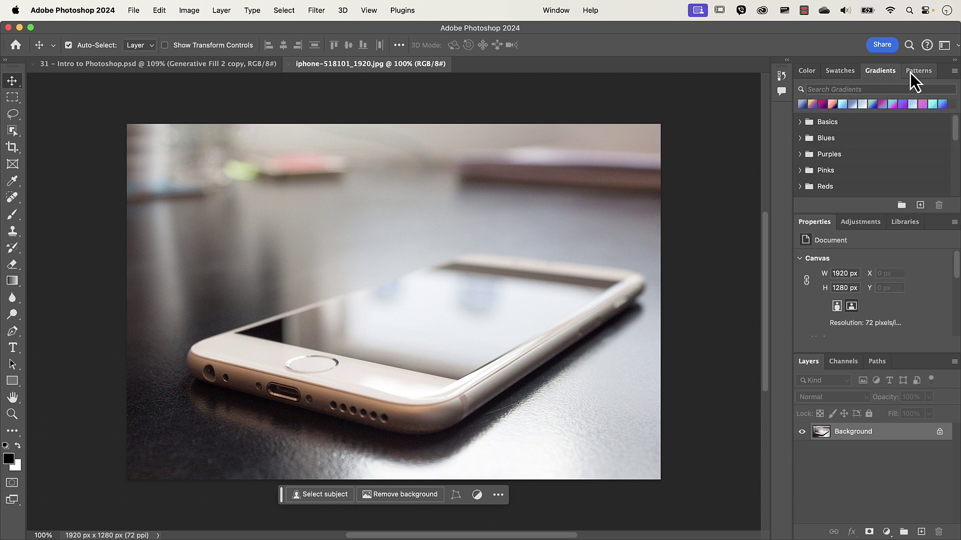
pyautogui.click(923, 74)
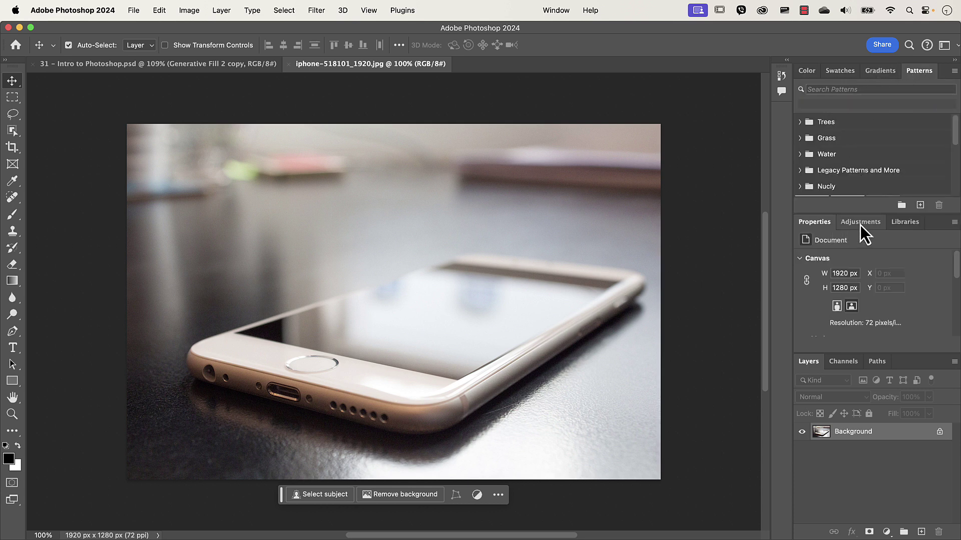
pyautogui.click(876, 224)
pyautogui.click(900, 221)
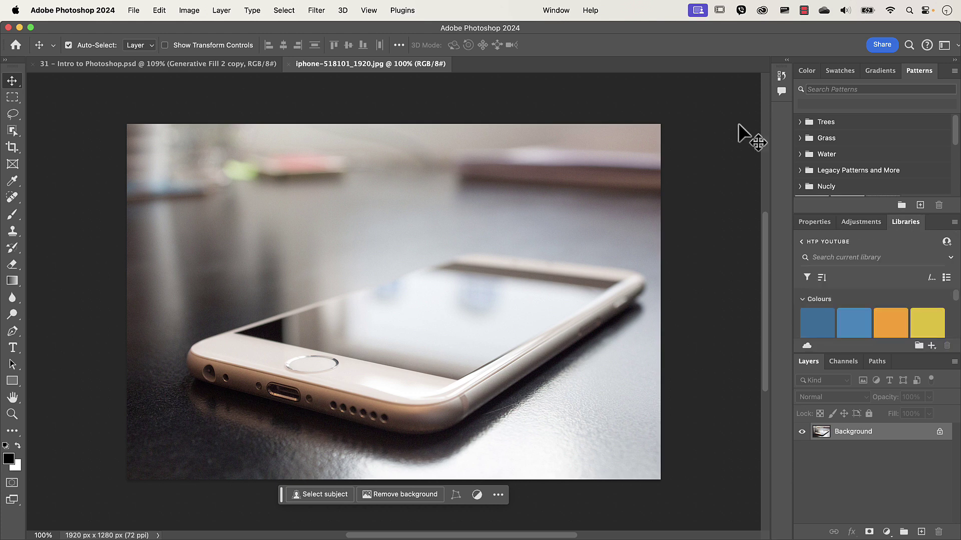
pyautogui.click(559, 13)
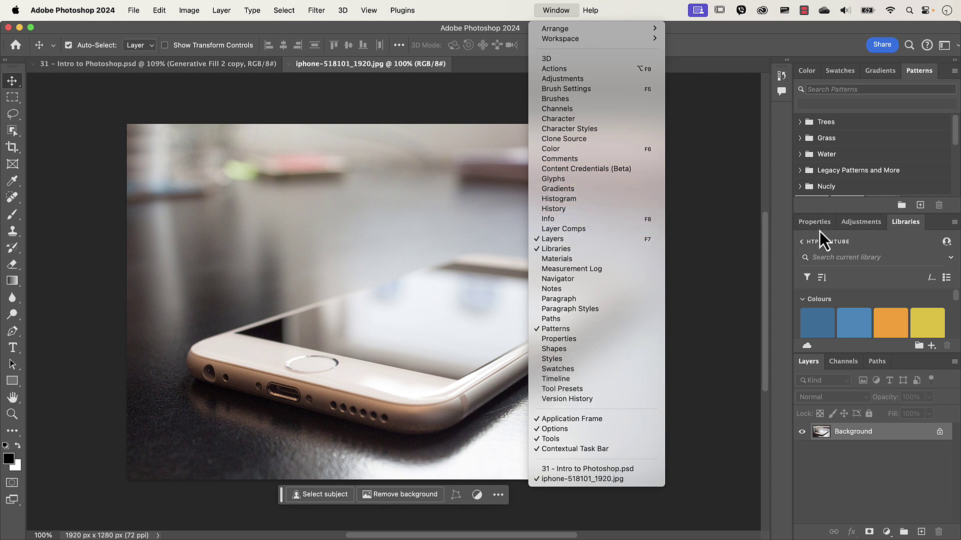
pyautogui.click(563, 340)
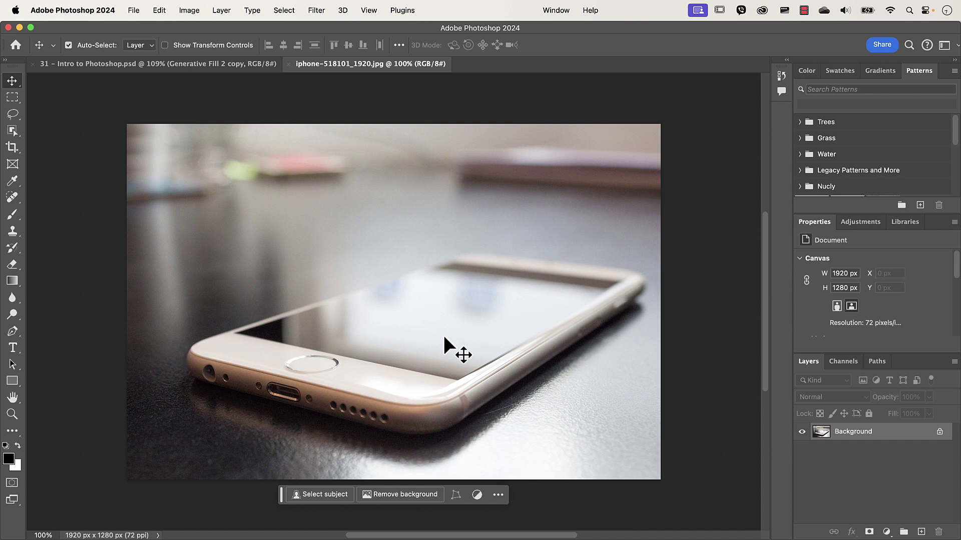
# Check the 31 - Intro to Photoshop.psd composite, and place child-5271290_1920.jpg as an embedded image in the iphone-518101_1920.jpg document.
pyautogui.click(156, 68)
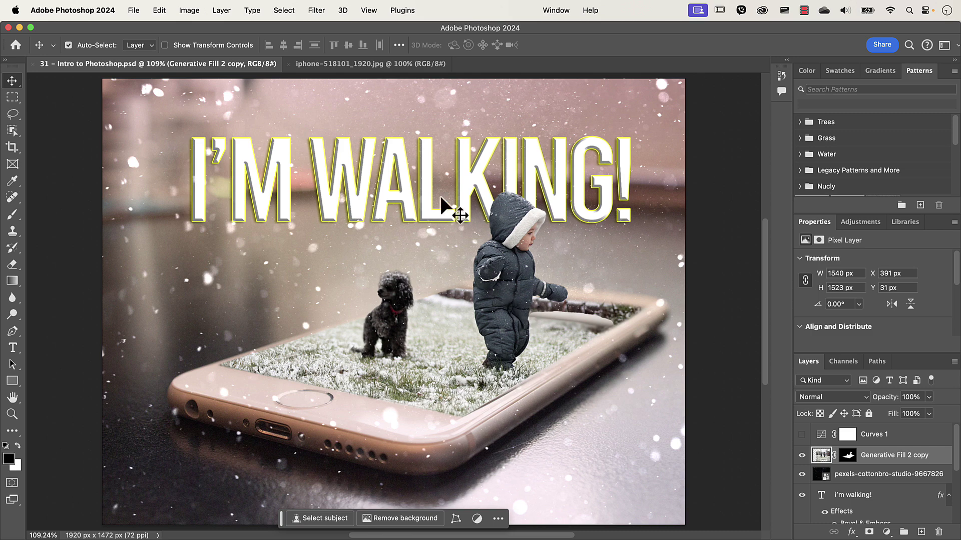
pyautogui.click(345, 65)
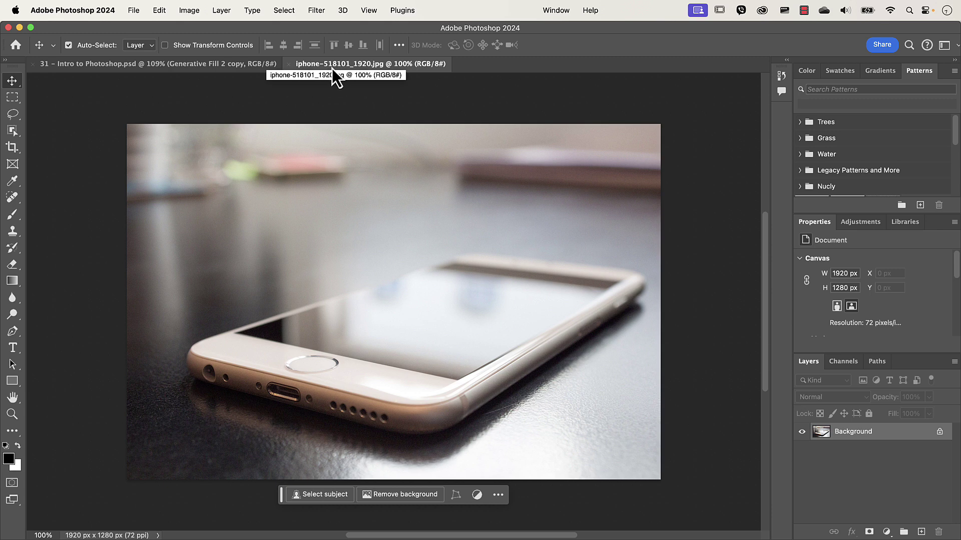
pyautogui.click(133, 10)
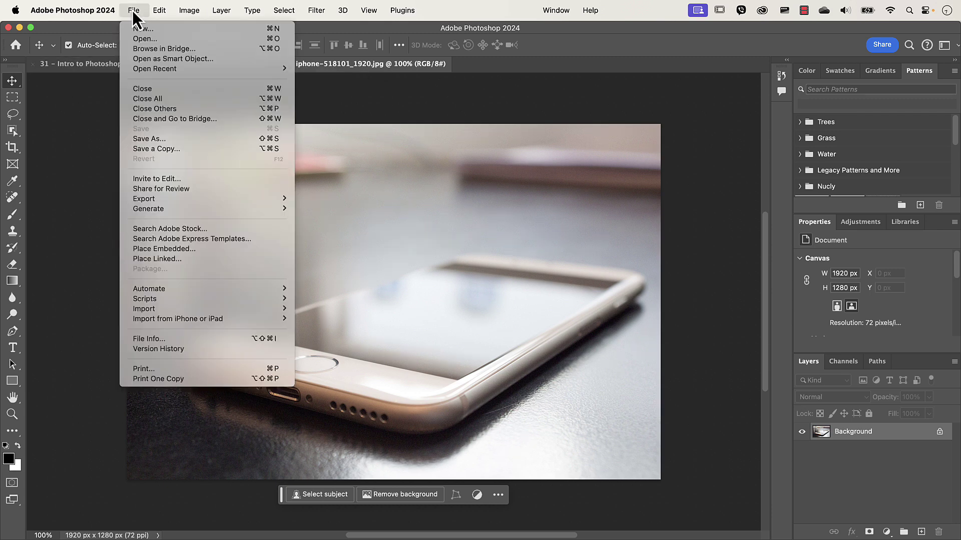
pyautogui.click(158, 250)
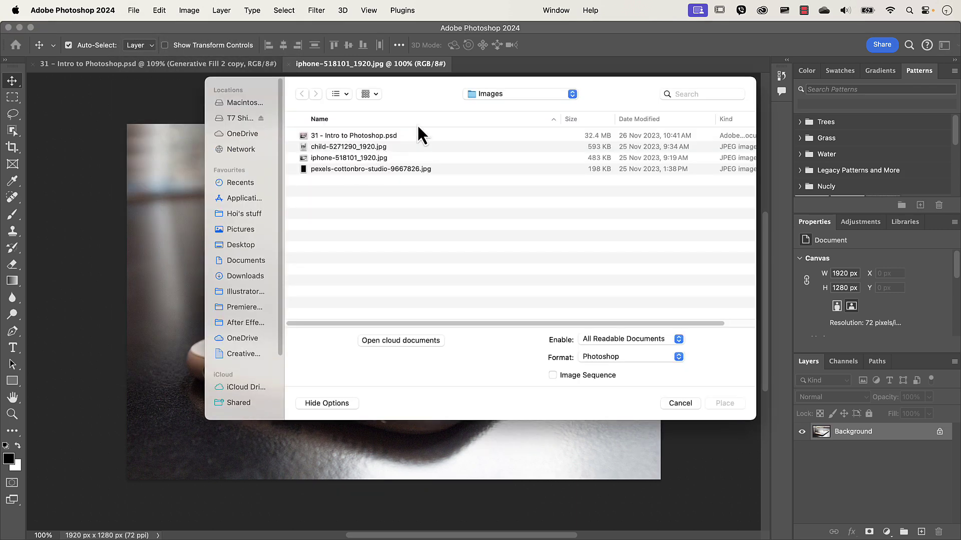
pyautogui.click(322, 149)
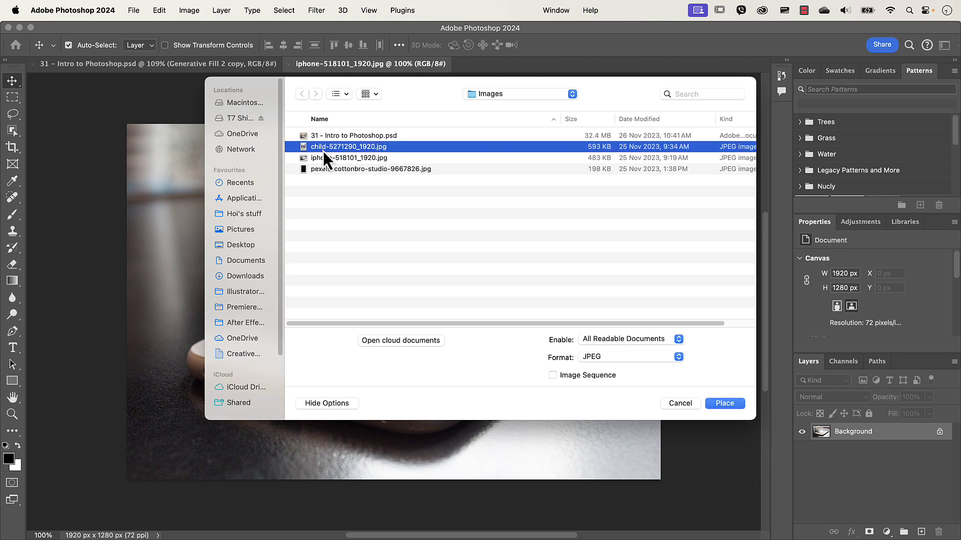
pyautogui.click(728, 403)
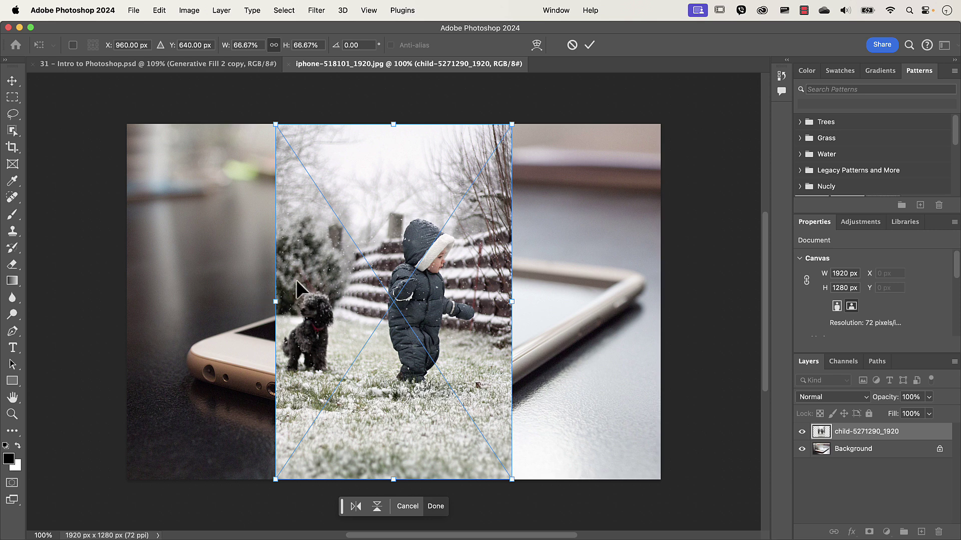
pyautogui.click(590, 45)
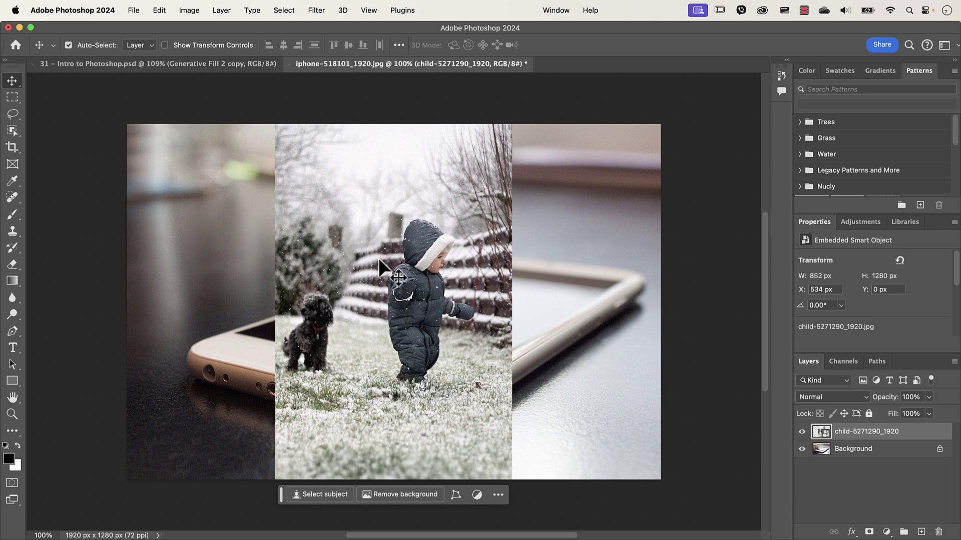
# Move the child image up and to the right over the phone, testing the Move tool with Auto-Select on and off.
pyautogui.moveTo(378, 259); pyautogui.dragTo(449, 207)
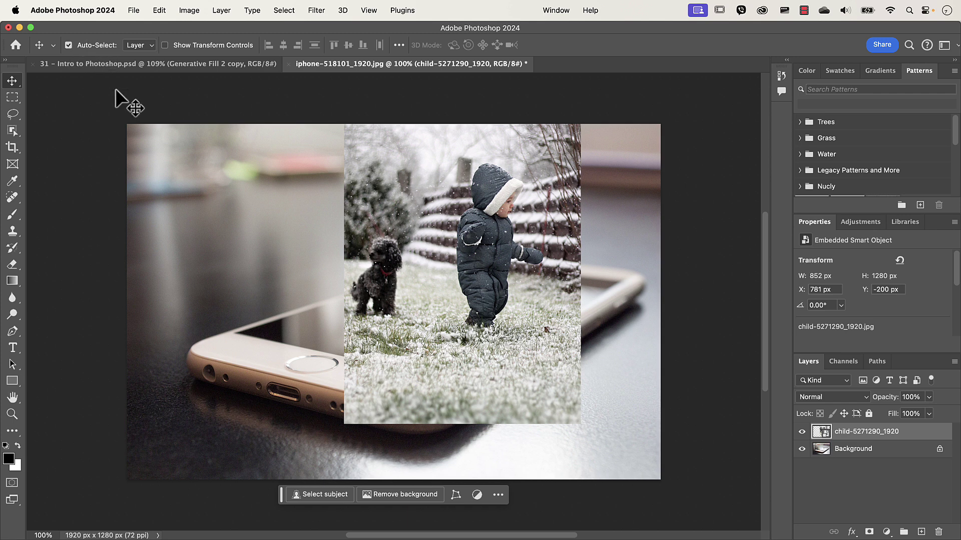
pyautogui.click(205, 193)
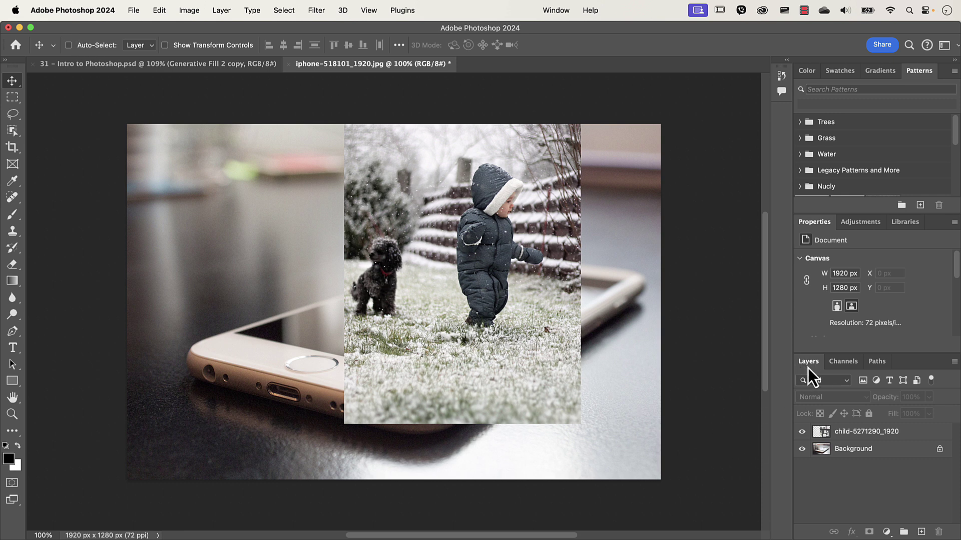
pyautogui.click(857, 440)
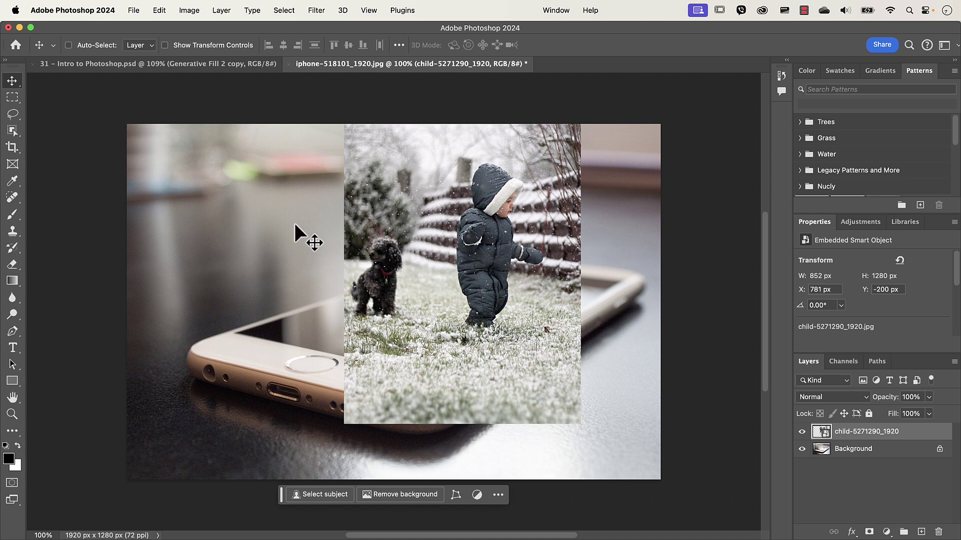
pyautogui.moveTo(363, 215); pyautogui.dragTo(307, 229)
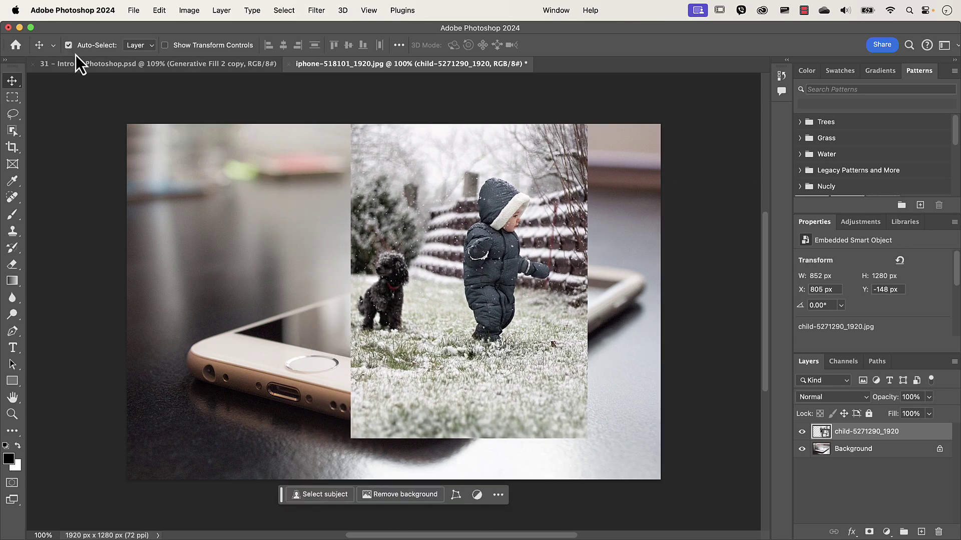
pyautogui.moveTo(261, 215); pyautogui.dragTo(180, 246)
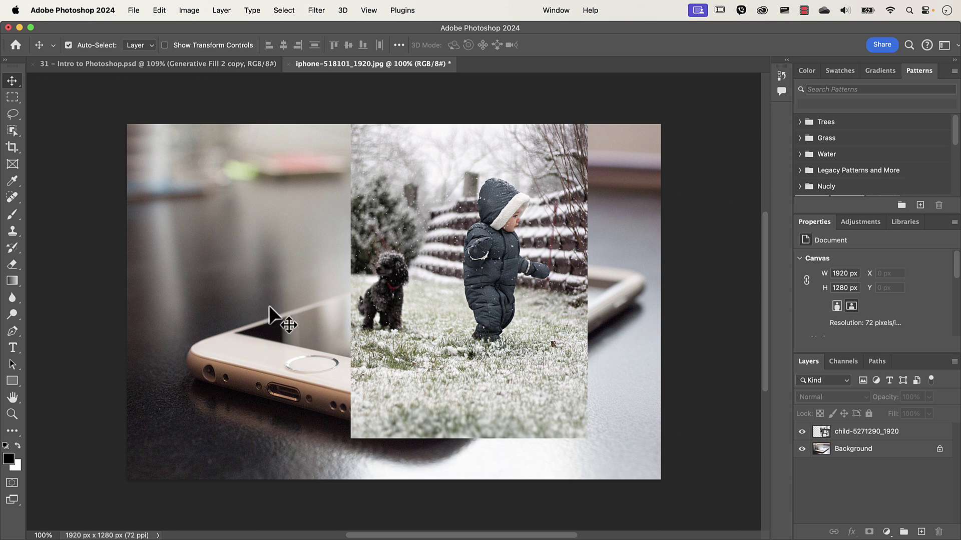
pyautogui.moveTo(267, 259); pyautogui.dragTo(231, 269)
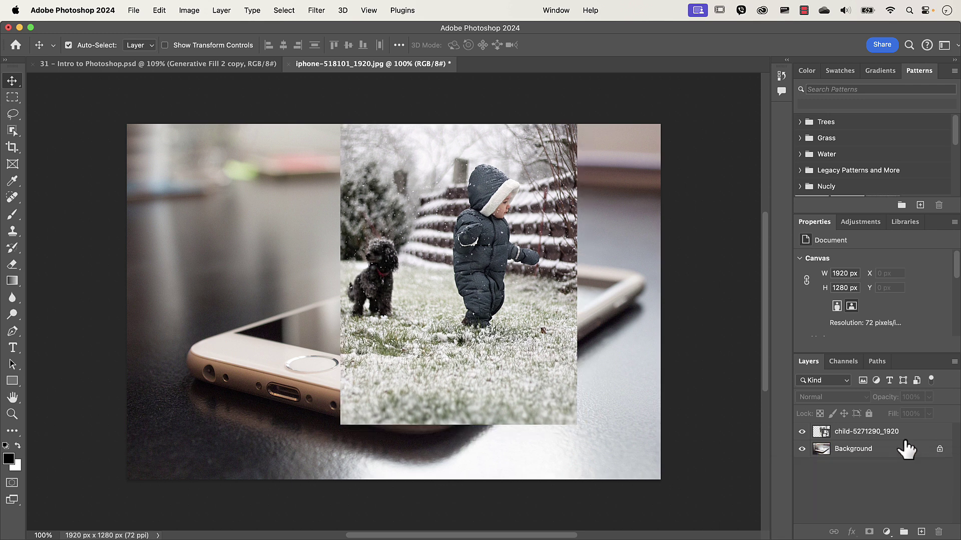
# Unlock the Background layer and test moving the phone and child layers with Auto-Select on and off.
pyautogui.click(939, 449)
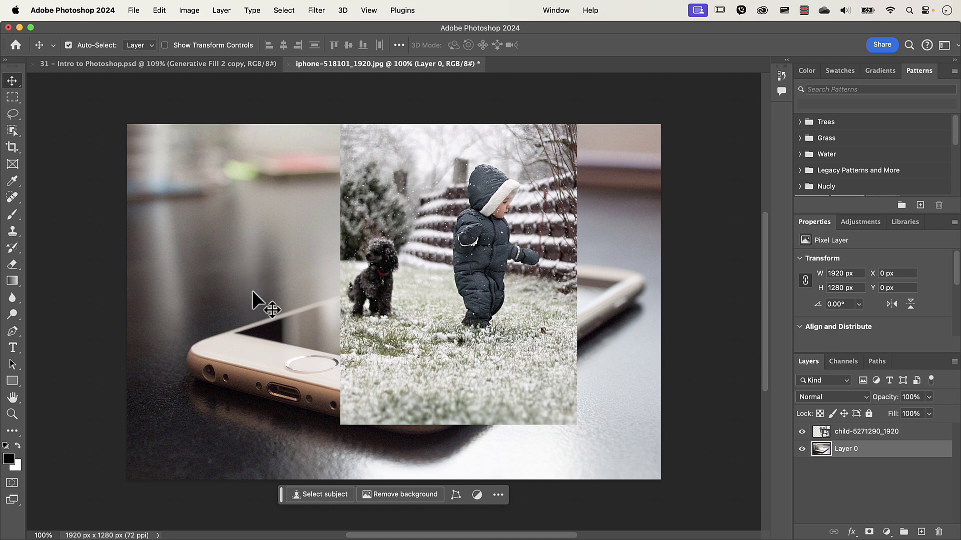
pyautogui.moveTo(256, 268); pyautogui.dragTo(238, 289)
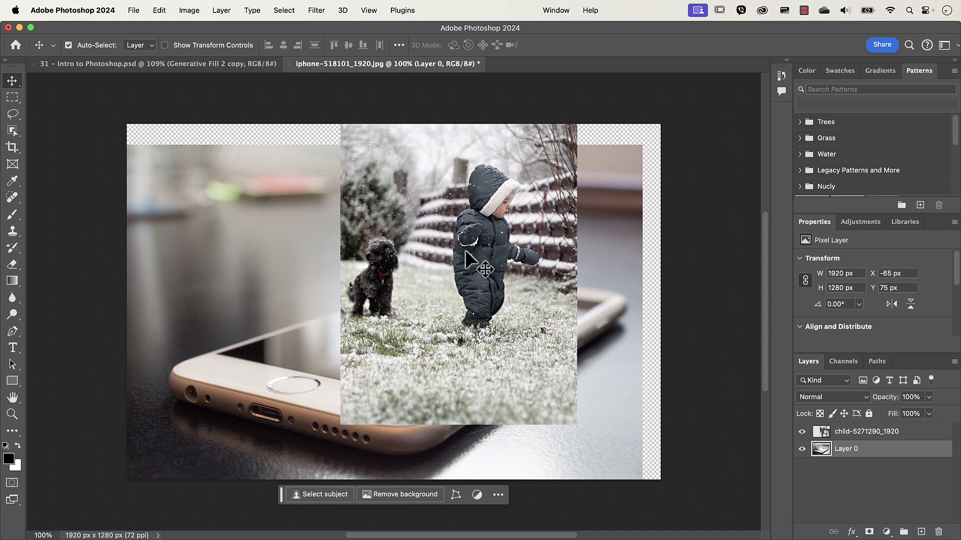
pyautogui.moveTo(468, 245); pyautogui.dragTo(421, 257)
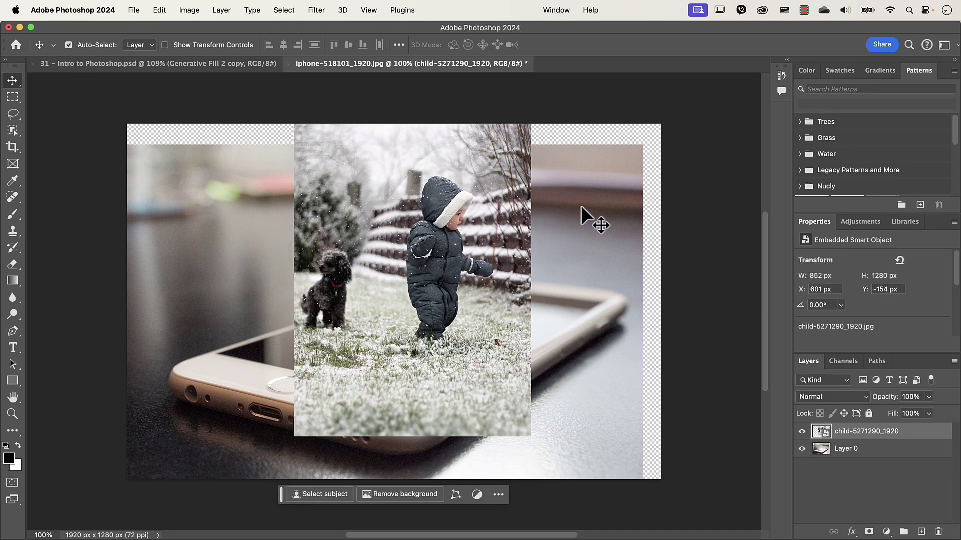
pyautogui.moveTo(581, 206); pyautogui.dragTo(596, 185)
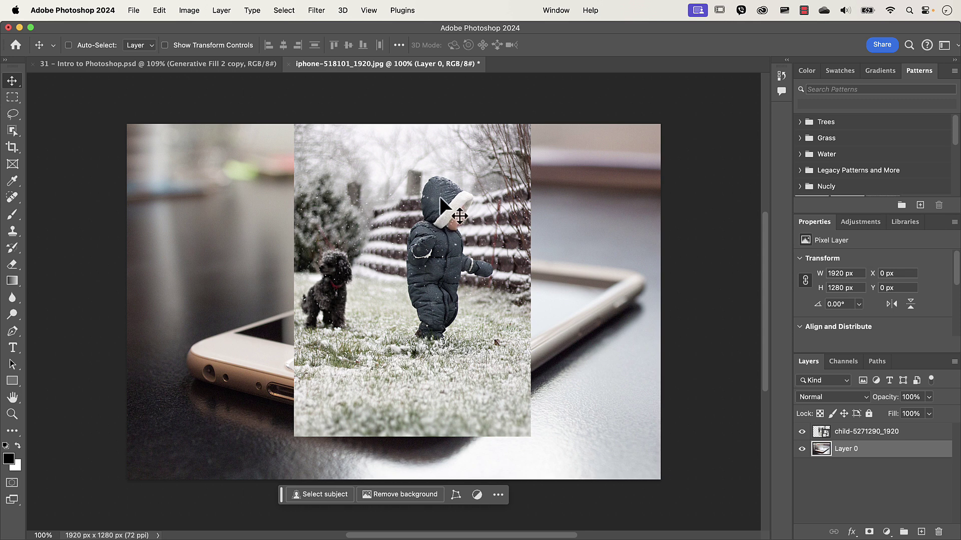
pyautogui.moveTo(439, 198); pyautogui.dragTo(488, 211)
pyautogui.moveTo(394, 203); pyautogui.dragTo(440, 205)
# Rename Layer 0 to iphone, and move the child layer to about X 713 px, Y -170 px.
pyautogui.doubleClick(846, 449)
pyautogui.press('BackSpace')
pyautogui.write('iphone')
pyautogui.press('Return')
pyautogui.click(851, 432)
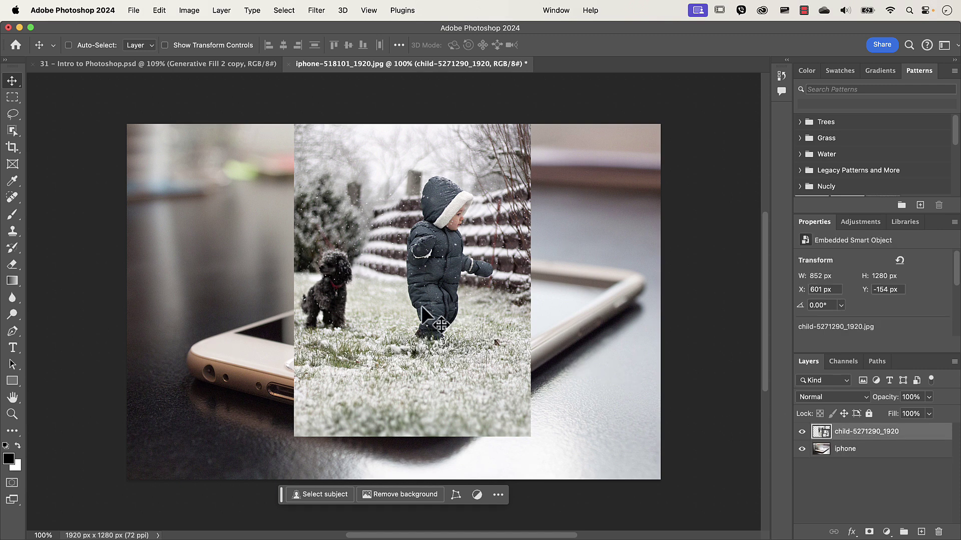
pyautogui.moveTo(421, 302); pyautogui.dragTo(454, 298)
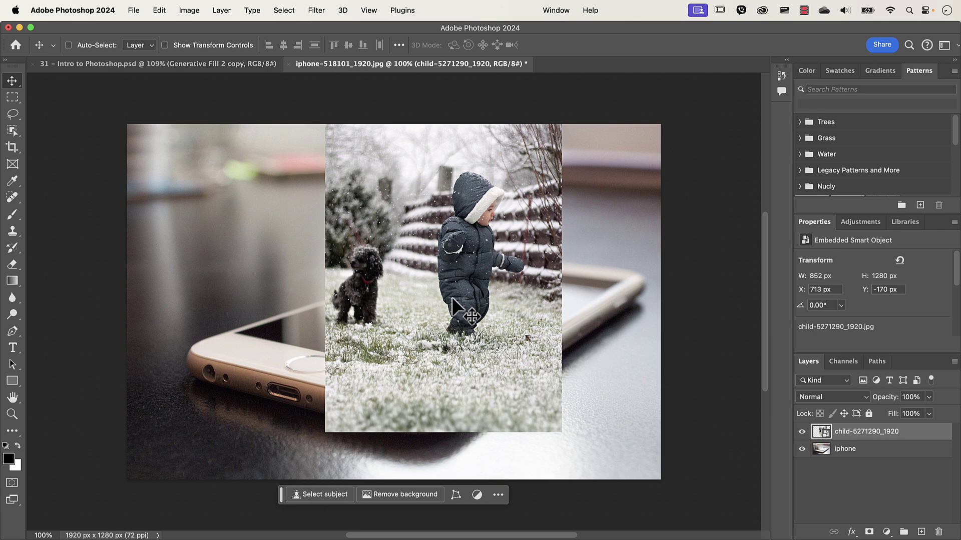
# Open Layers and mask explanation.psd and fit its What Are Layers? diagram to the view.
pyautogui.click(16, 46)
pyautogui.click(478, 440)
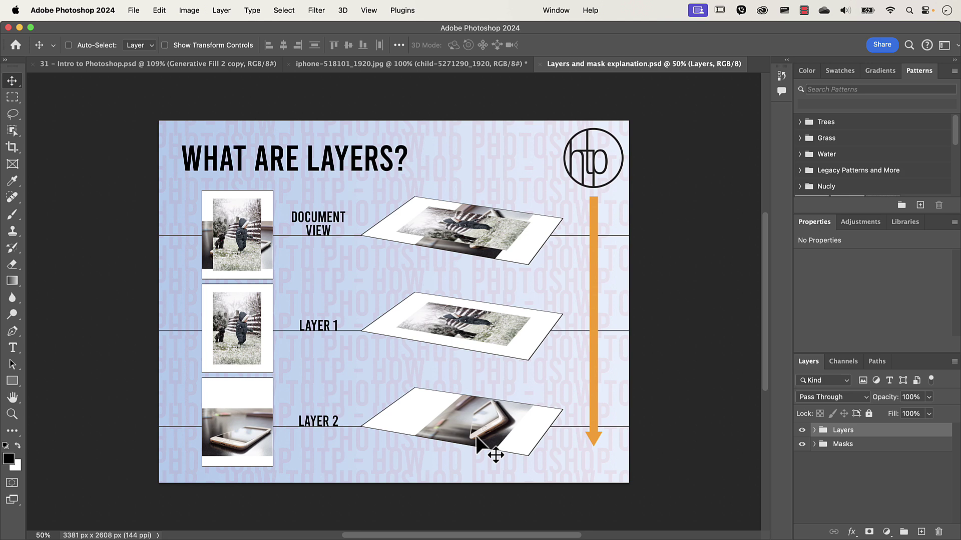
pyautogui.press('super+0')
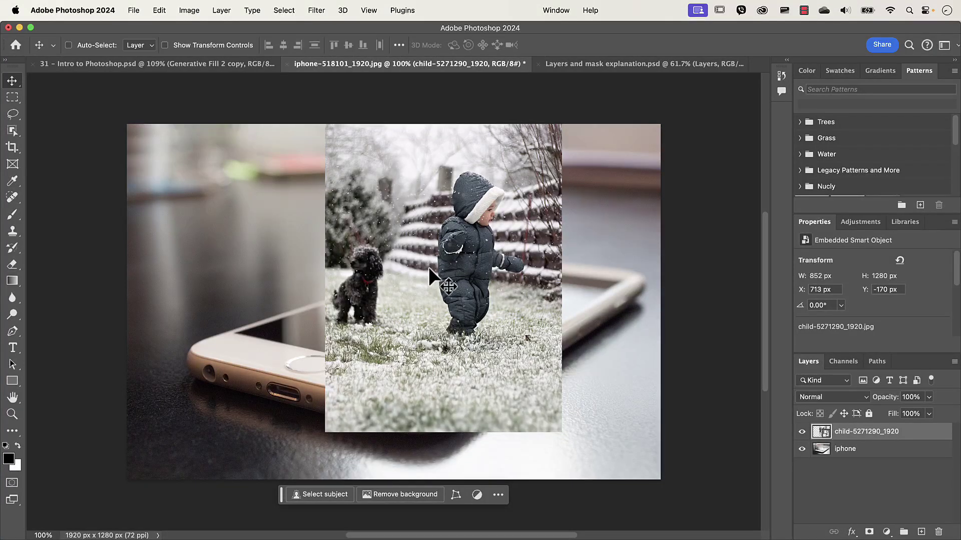
# Return to the iphone-518101_1920.jpg document, shift the child layer to about X 729 px and test its opacity at 50%, 0% and 100%.
pyautogui.moveTo(429, 288); pyautogui.dragTo(432, 295)
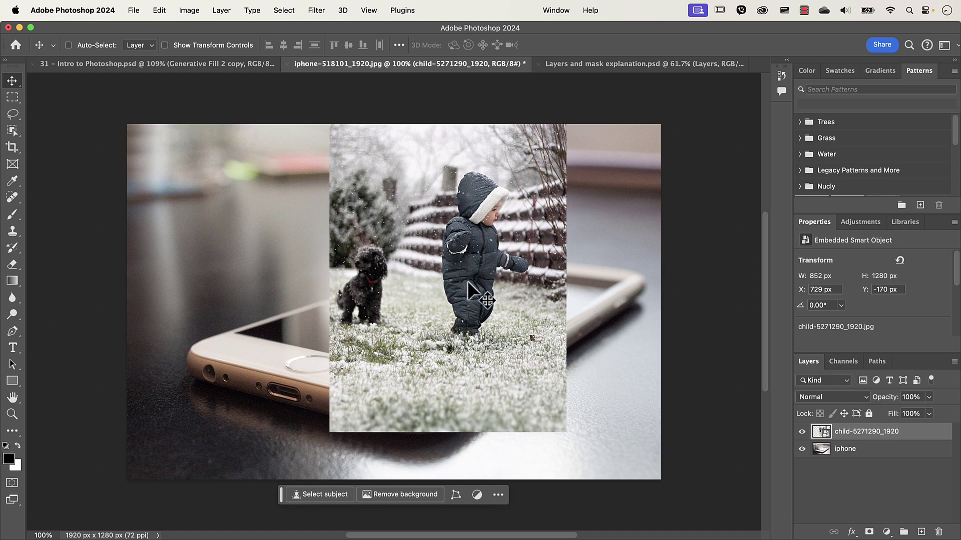
pyautogui.moveTo(894, 402)
pyautogui.mouseDown()
pyautogui.moveTo(884, 401)
pyautogui.moveTo(899, 402)
pyautogui.mouseUp()
pyautogui.click(929, 398)
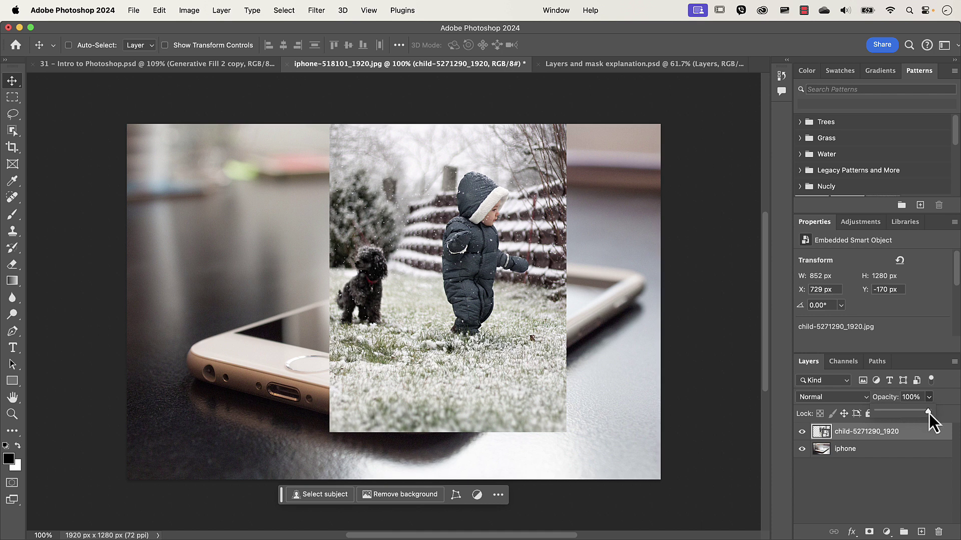
pyautogui.moveTo(904, 415); pyautogui.dragTo(902, 414)
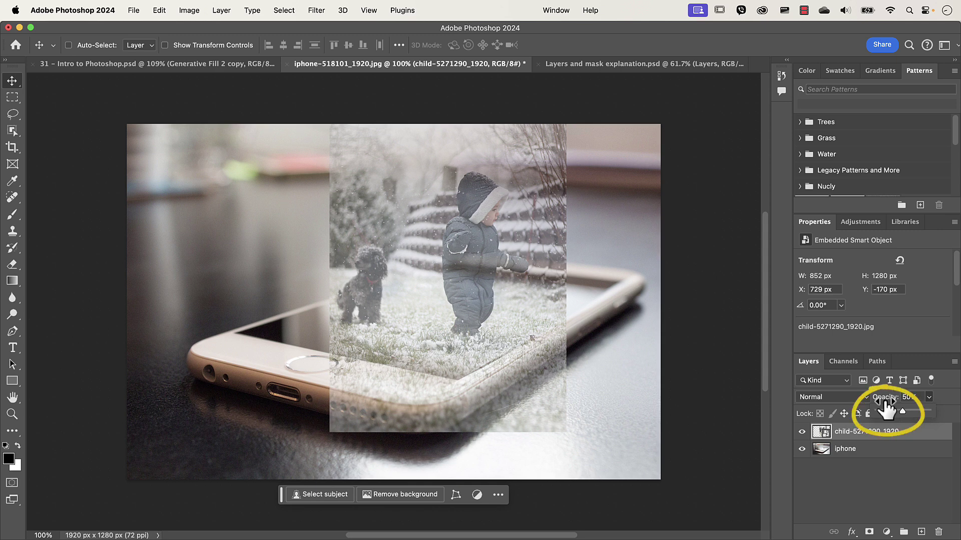
pyautogui.moveTo(884, 409); pyautogui.dragTo(850, 401)
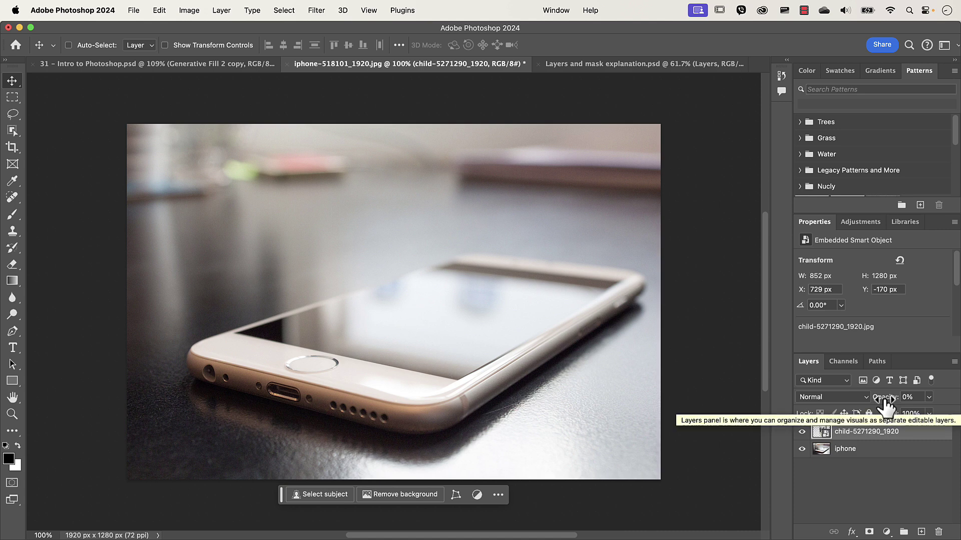
pyautogui.moveTo(886, 399); pyautogui.dragTo(935, 407)
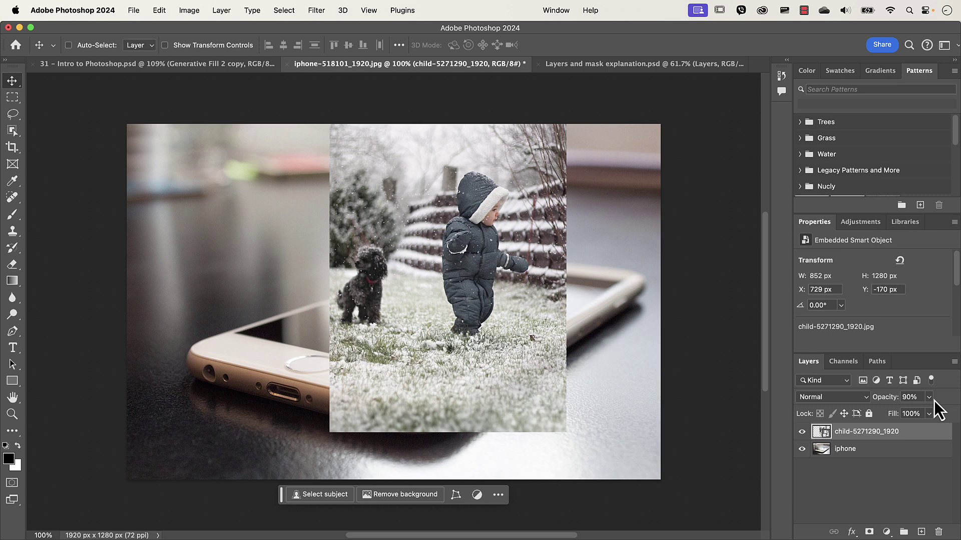
pyautogui.moveTo(885, 405); pyautogui.dragTo(910, 398)
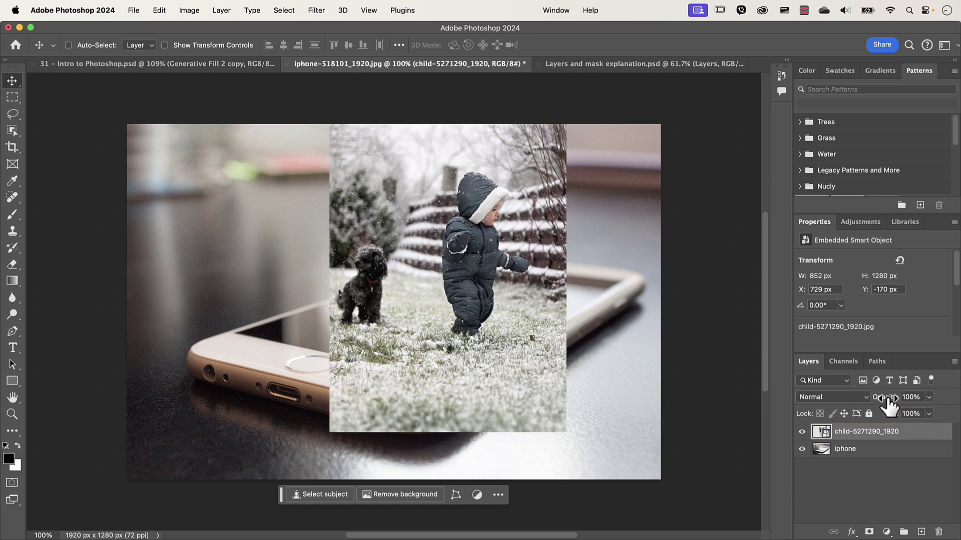
# Move the child layer to about X 761 px while it is at 50% opacity, and restore it to 100%.
pyautogui.click(910, 397)
pyautogui.write('50')
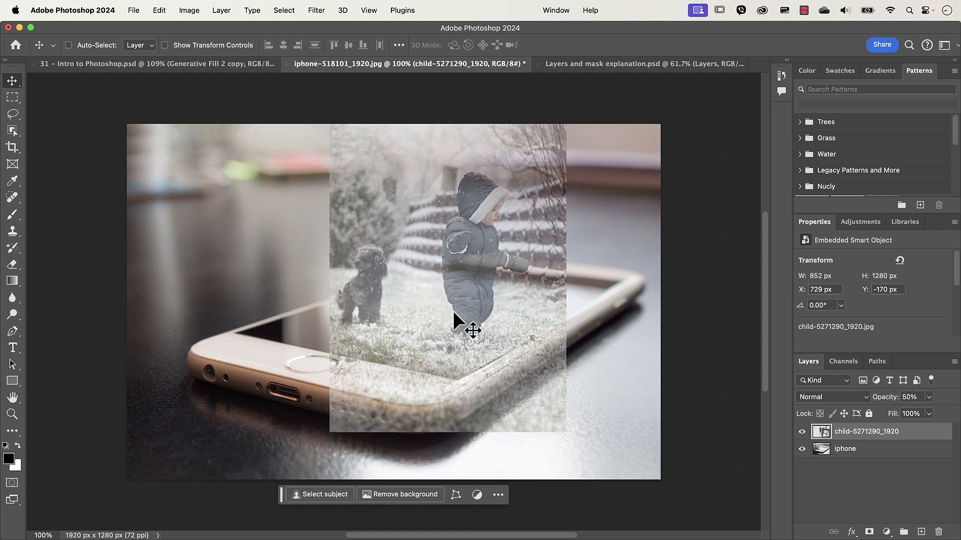
pyautogui.moveTo(445, 296); pyautogui.dragTo(459, 298)
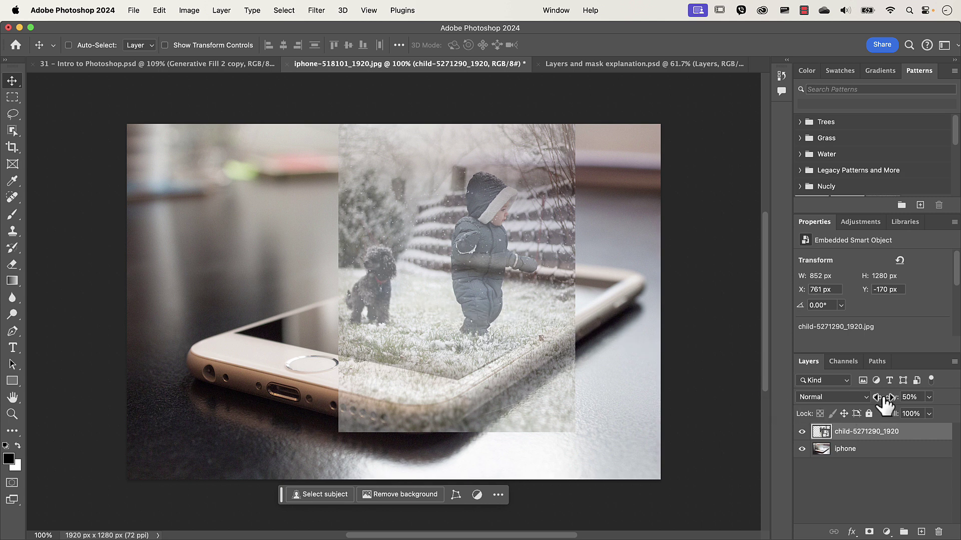
pyautogui.moveTo(884, 403); pyautogui.dragTo(939, 401)
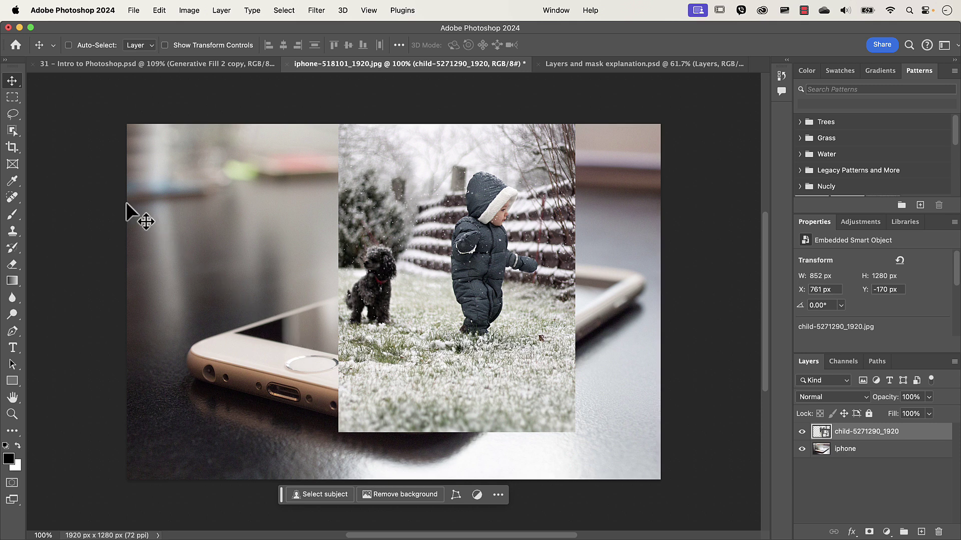
# Select the exposed triangular part of the phone screen beside the child image with the Polygonal Lasso, slightly overlapping the image's edge.
pyautogui.click(14, 116)
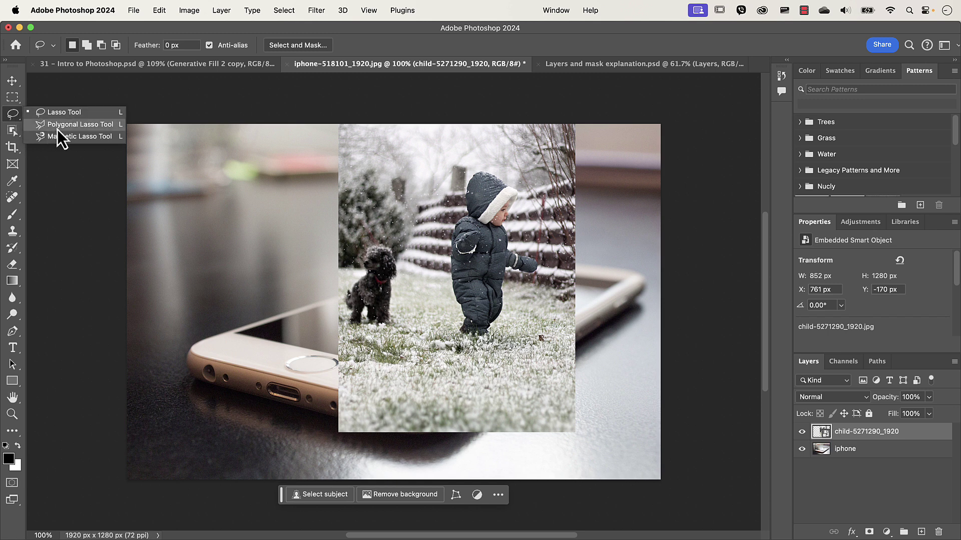
pyautogui.click(87, 128)
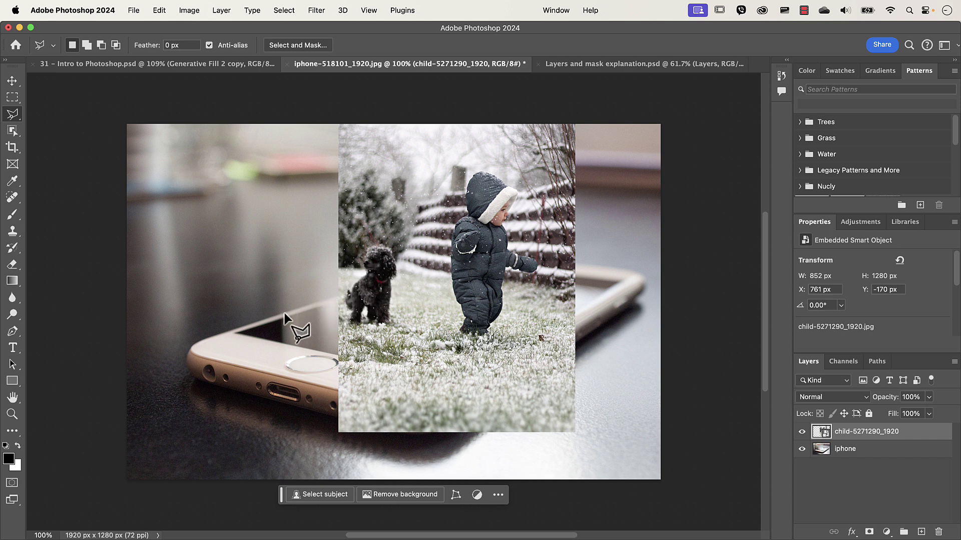
pyautogui.click(342, 290)
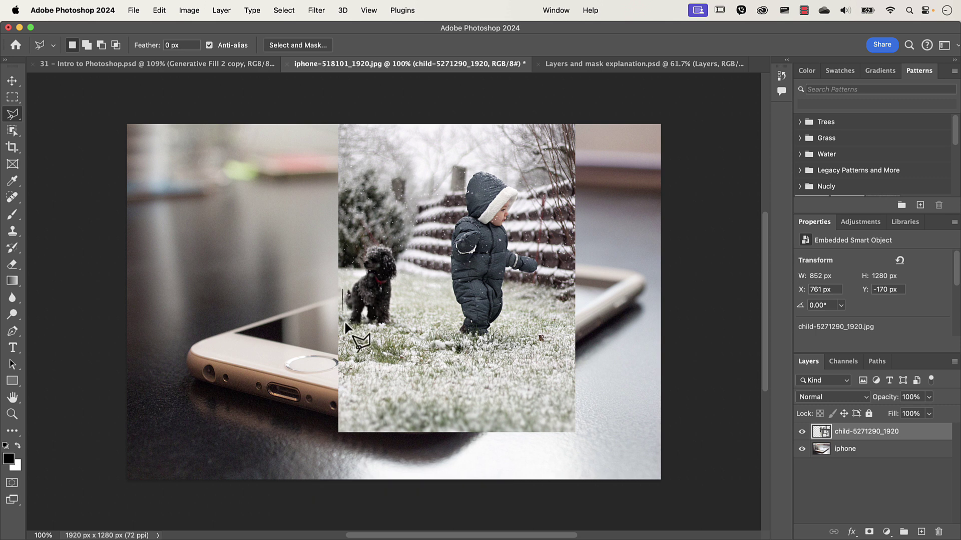
pyautogui.click(341, 362)
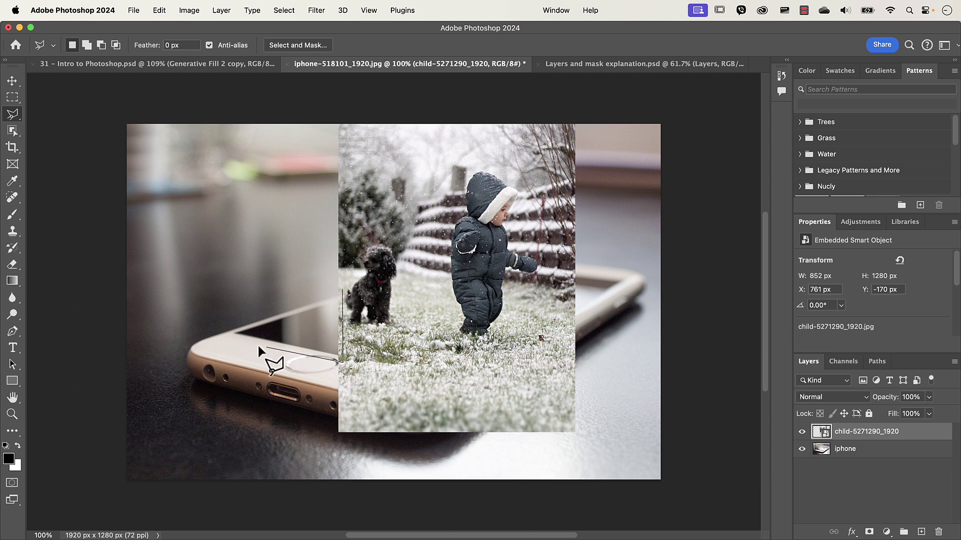
pyautogui.click(227, 335)
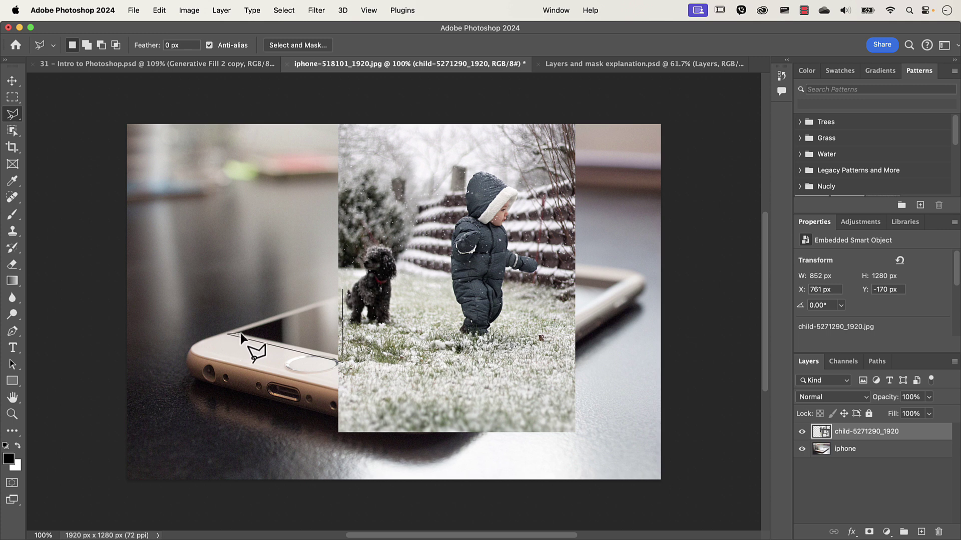
pyautogui.click(341, 291)
pyautogui.click(343, 293)
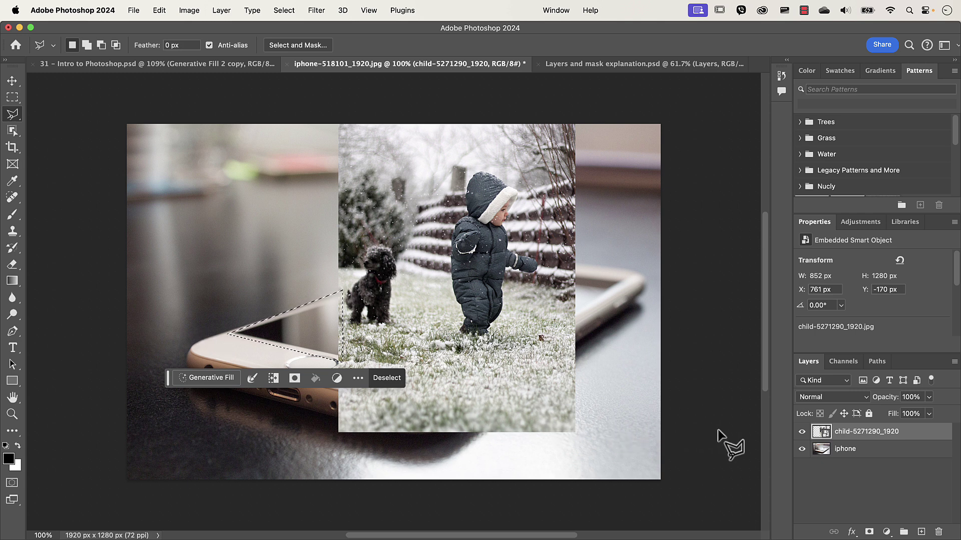
# Hide the iphone layer and run Generative Fill without a prompt on the triangular selection, agreeing to the generative AI guidelines.
pyautogui.click(802, 449)
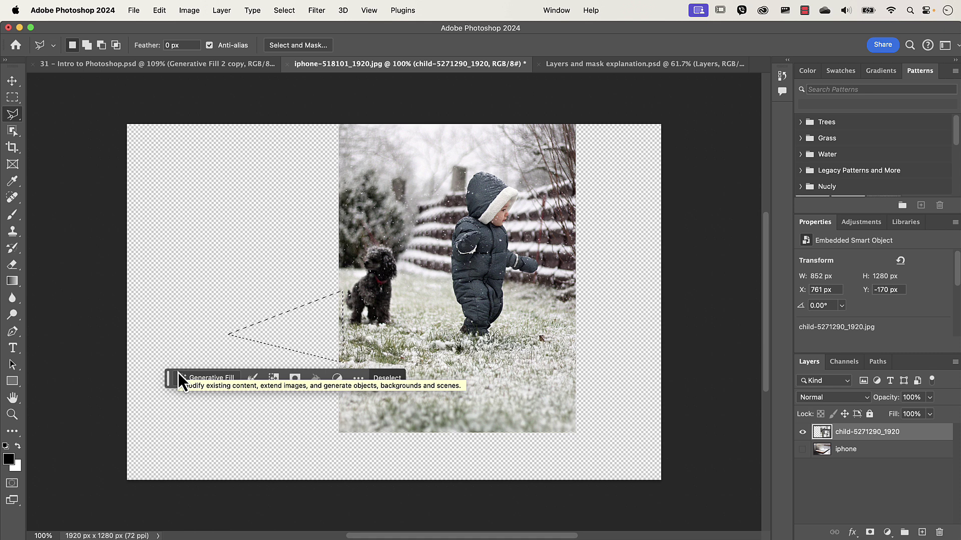
pyautogui.click(556, 10)
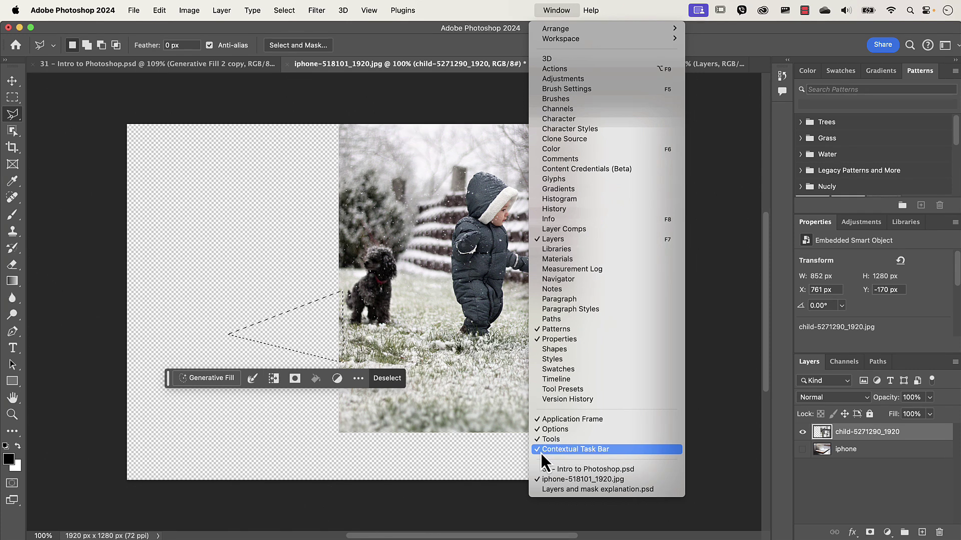
pyautogui.click(301, 221)
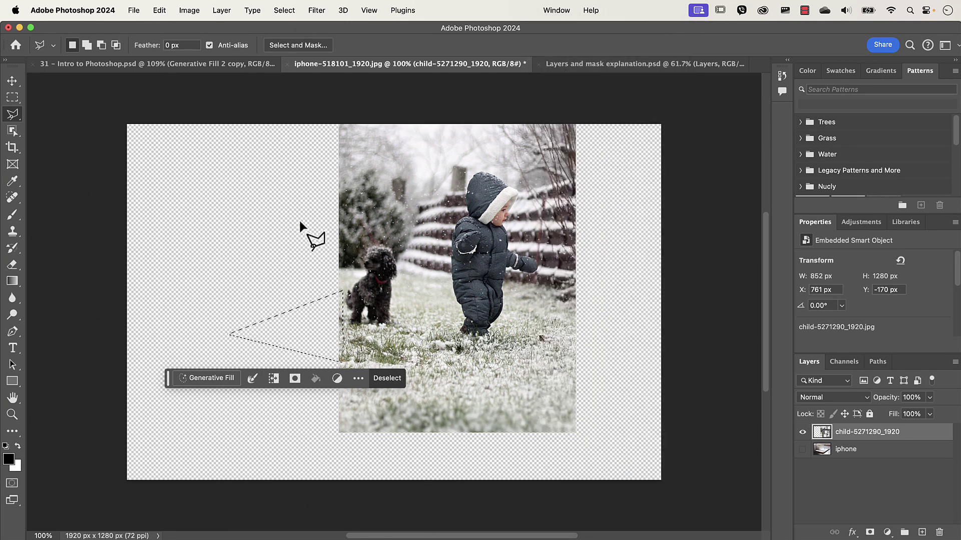
pyautogui.click(201, 379)
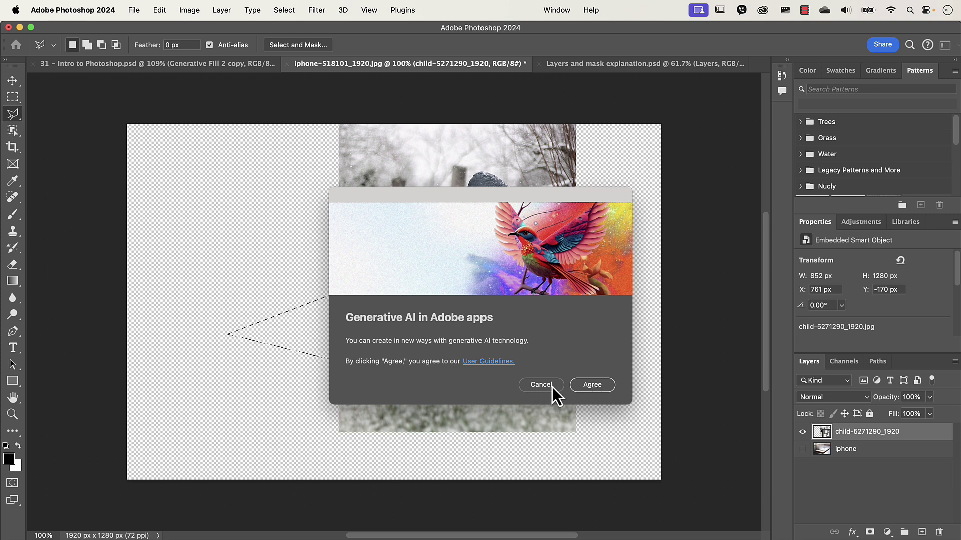
pyautogui.click(592, 388)
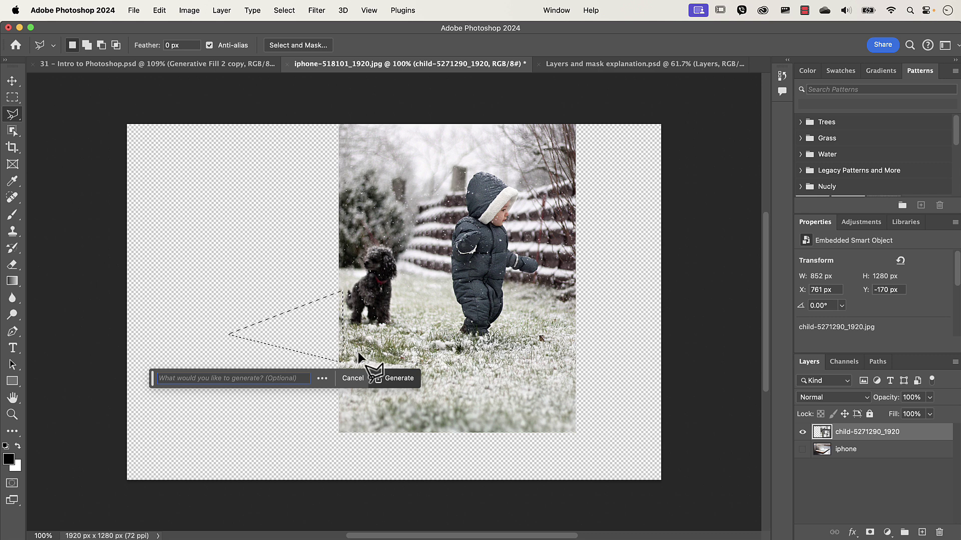
pyautogui.click(403, 382)
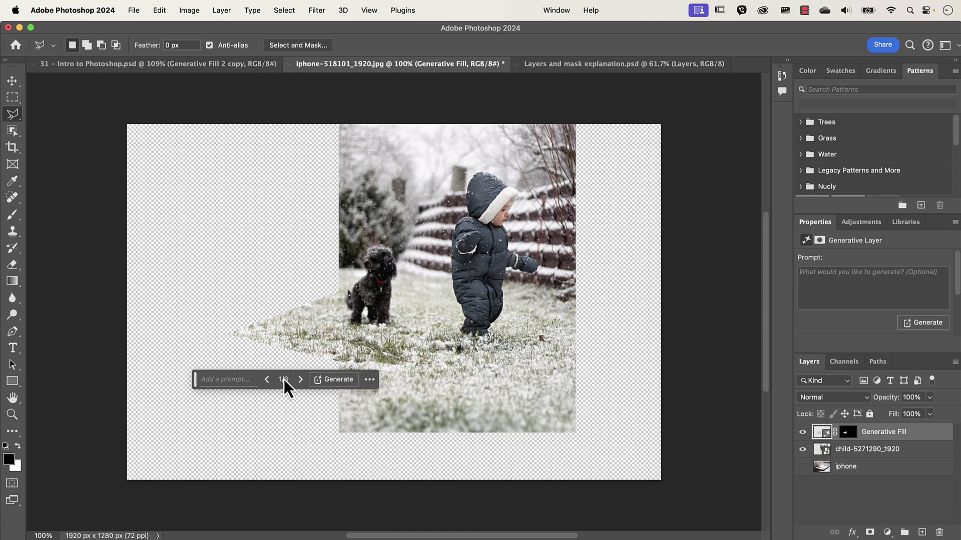
# Compare the three Generative Fill variations of the snowy grass and choose the third one.
pyautogui.click(300, 380)
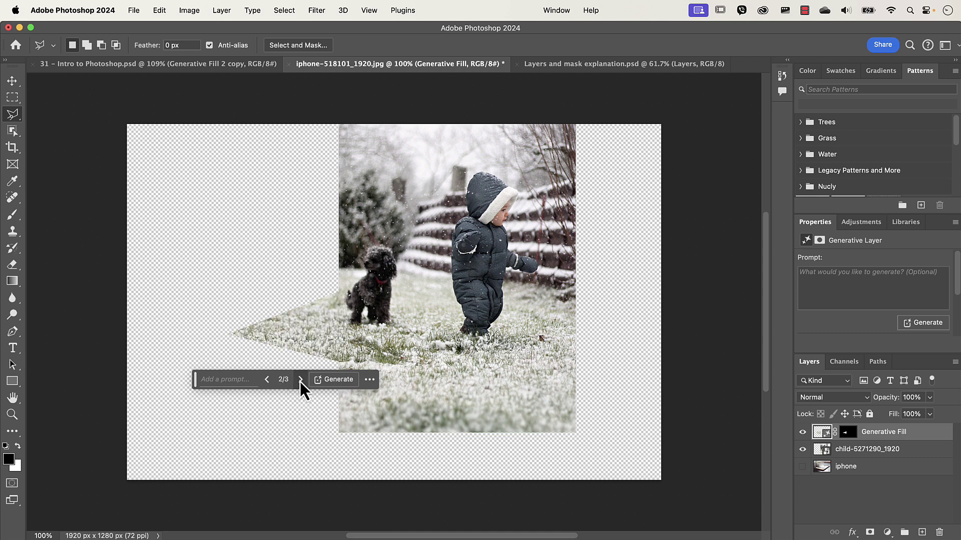
pyautogui.click(300, 380)
pyautogui.click(300, 380)
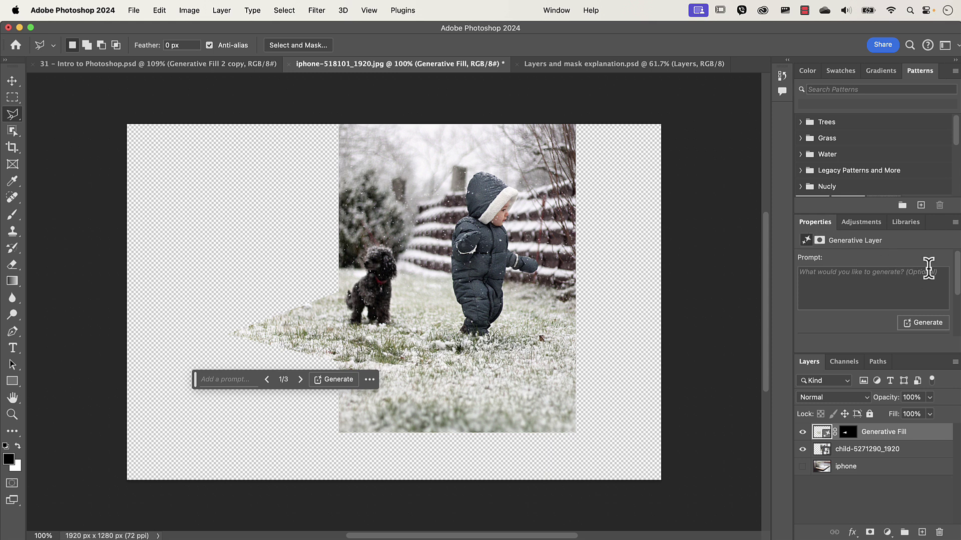
pyautogui.scroll(-3, 958, 282)
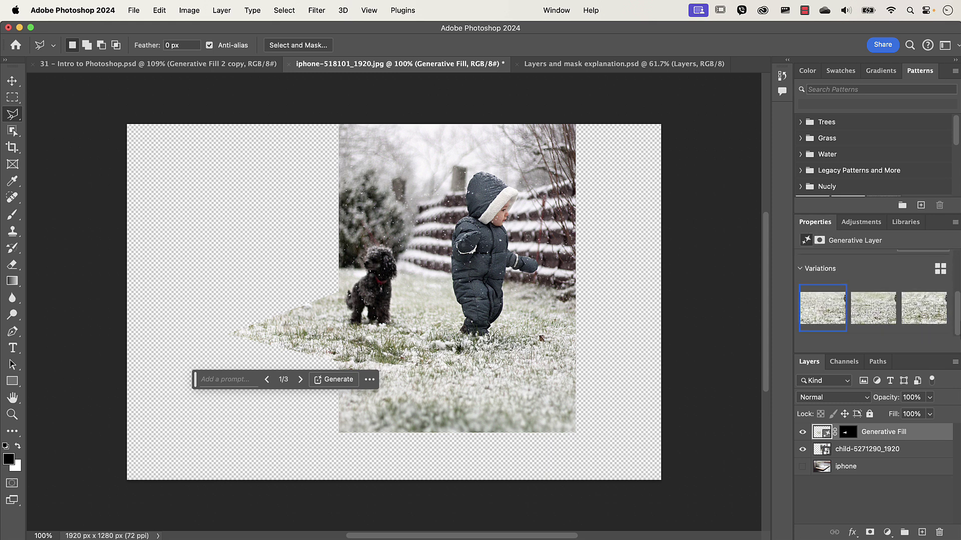
pyautogui.click(869, 320)
pyautogui.click(918, 316)
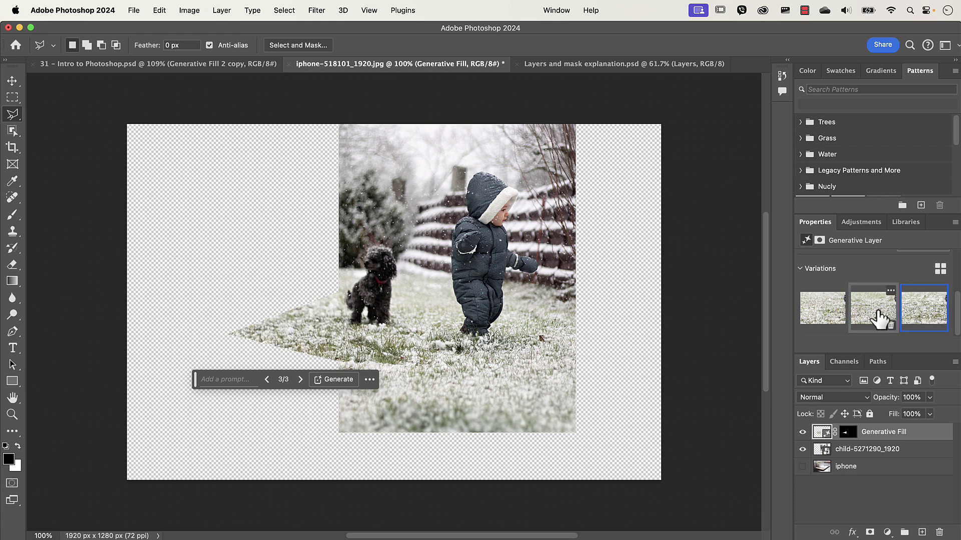
pyautogui.click(834, 318)
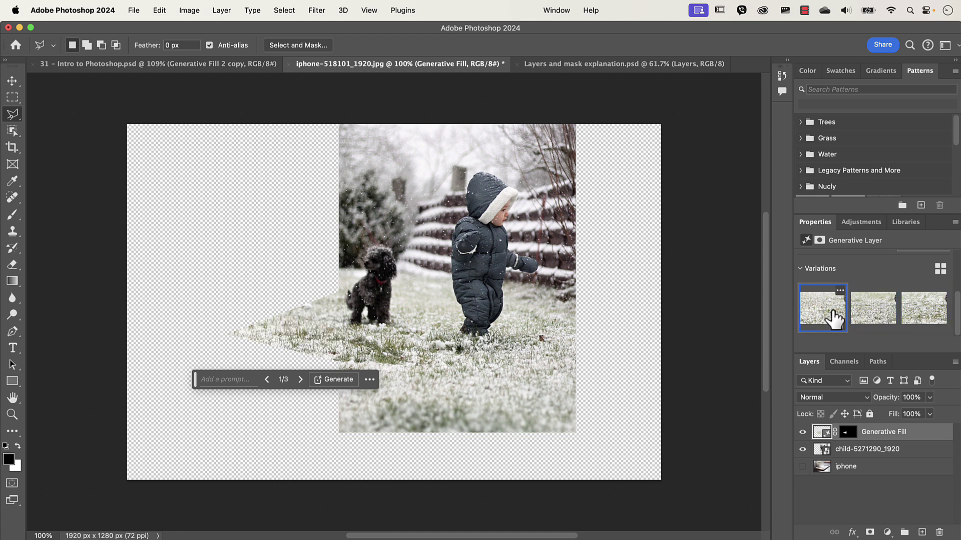
pyautogui.click(871, 319)
pyautogui.click(926, 319)
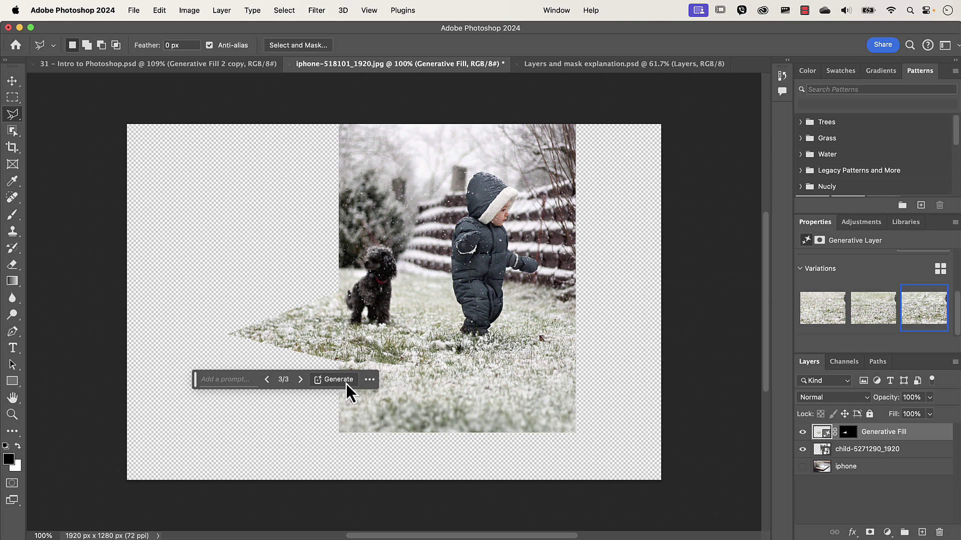
# Generate three more variations of the snowy grass fill without a prompt, compare all six and choose the second one.
pyautogui.scroll(2, 957, 318)
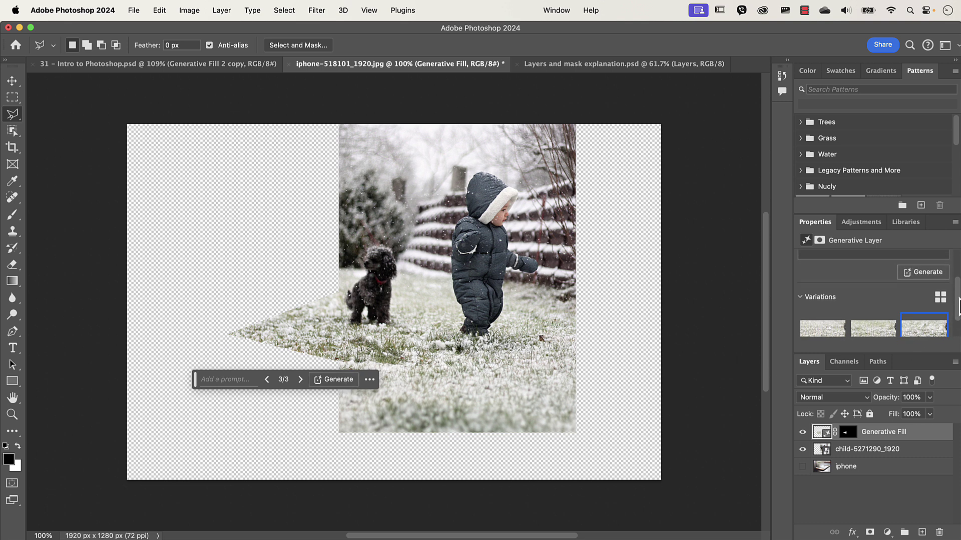
pyautogui.click(924, 275)
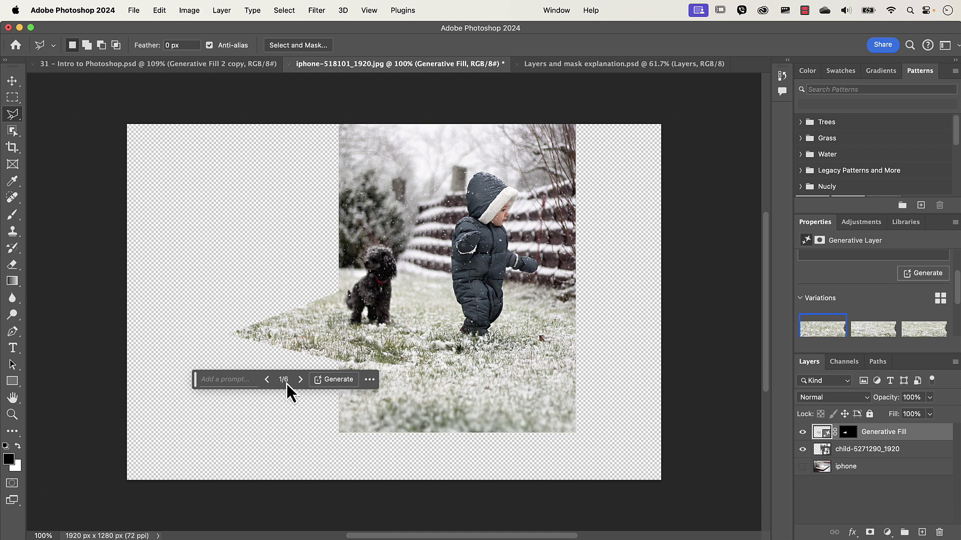
pyautogui.click(299, 381)
pyautogui.click(299, 382)
pyautogui.click(299, 381)
pyautogui.click(299, 382)
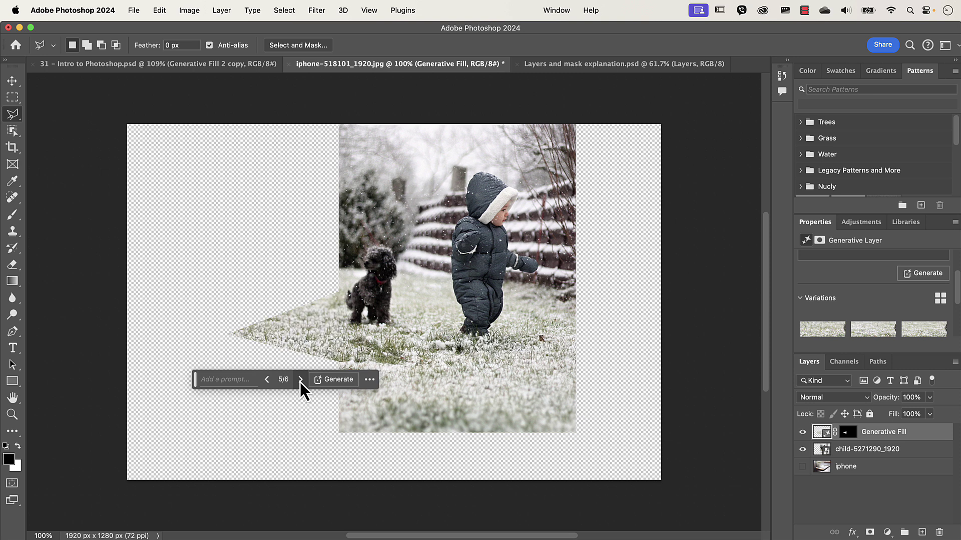
pyautogui.click(300, 380)
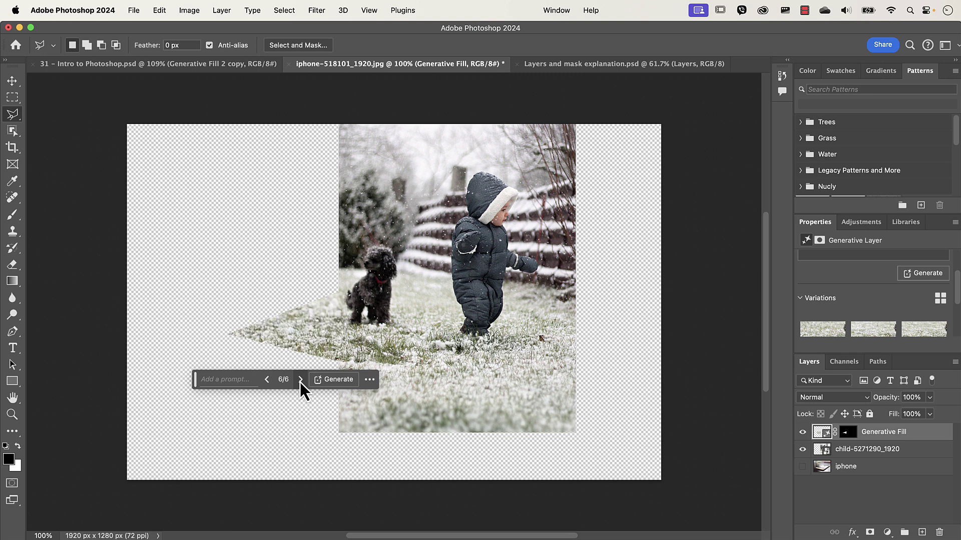
pyautogui.click(300, 380)
pyautogui.click(300, 380)
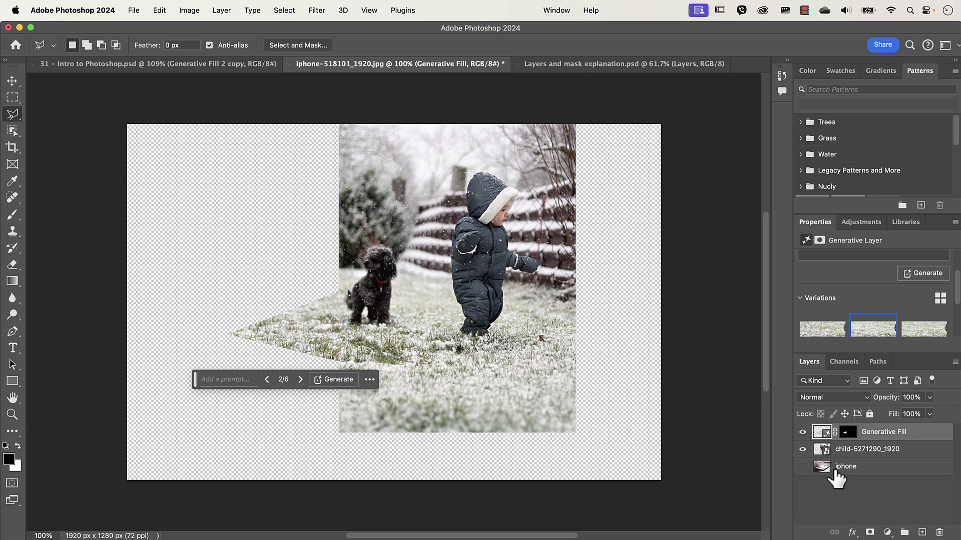
# Show the iphone layer and select the exposed phone screen area behind the child with the Polygonal Lasso, slightly overlapping the child image's edge.
pyautogui.click(803, 466)
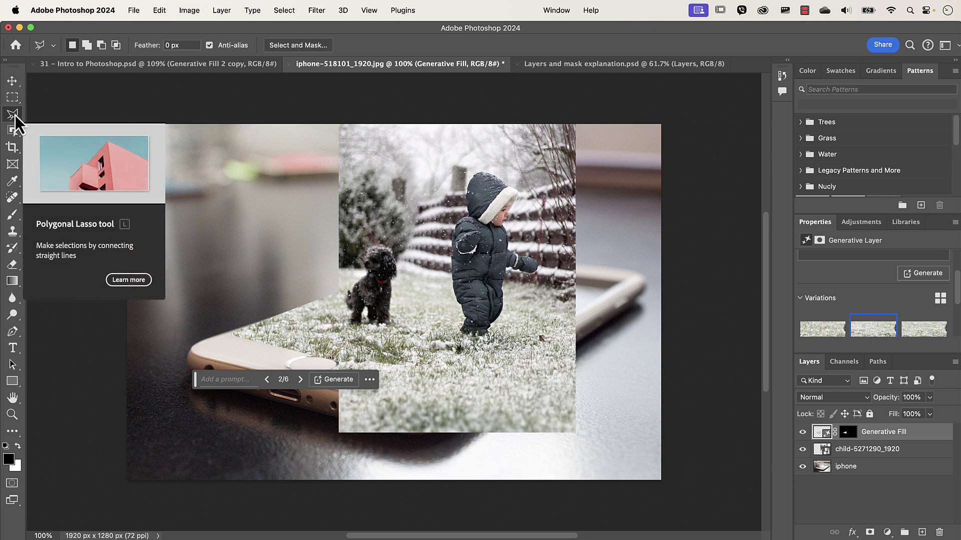
pyautogui.click(572, 268)
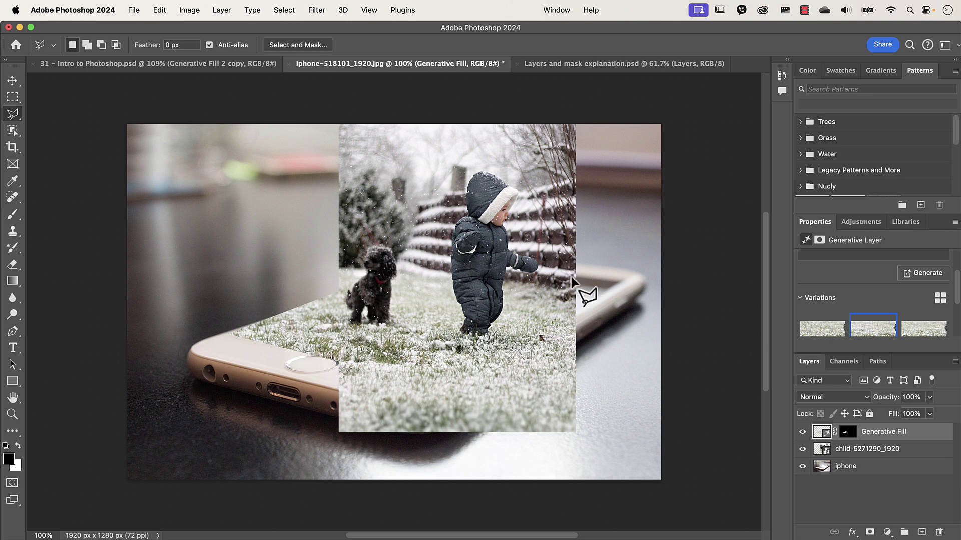
pyautogui.click(572, 322)
pyautogui.click(627, 282)
pyautogui.click(600, 298)
pyautogui.click(571, 268)
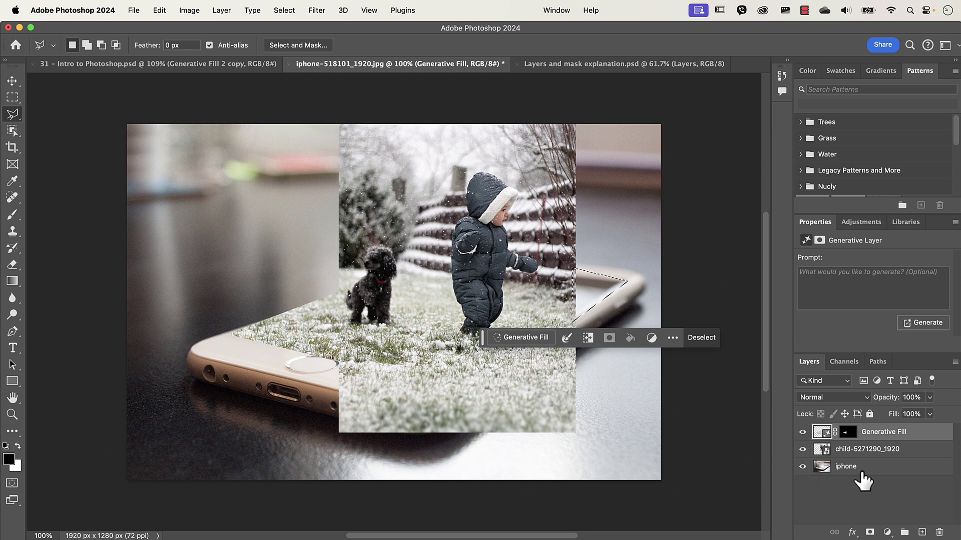
# Hide the iphone layer and run Generative Fill without a prompt on the new selection.
pyautogui.click(802, 467)
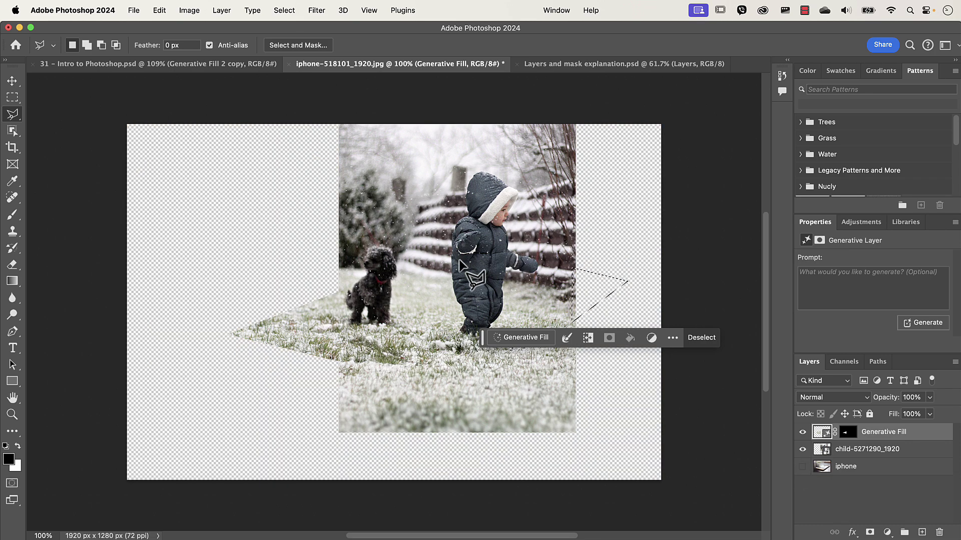
pyautogui.click(522, 340)
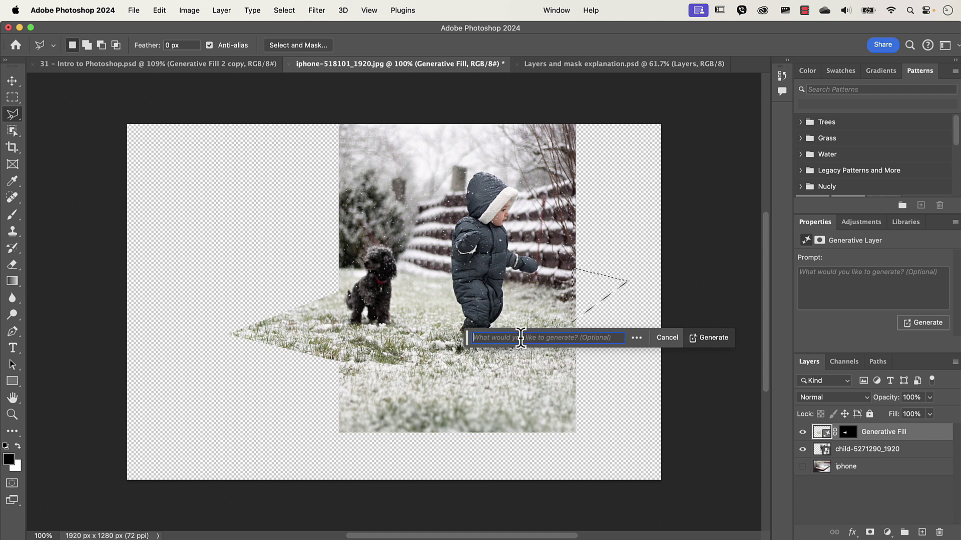
pyautogui.click(712, 340)
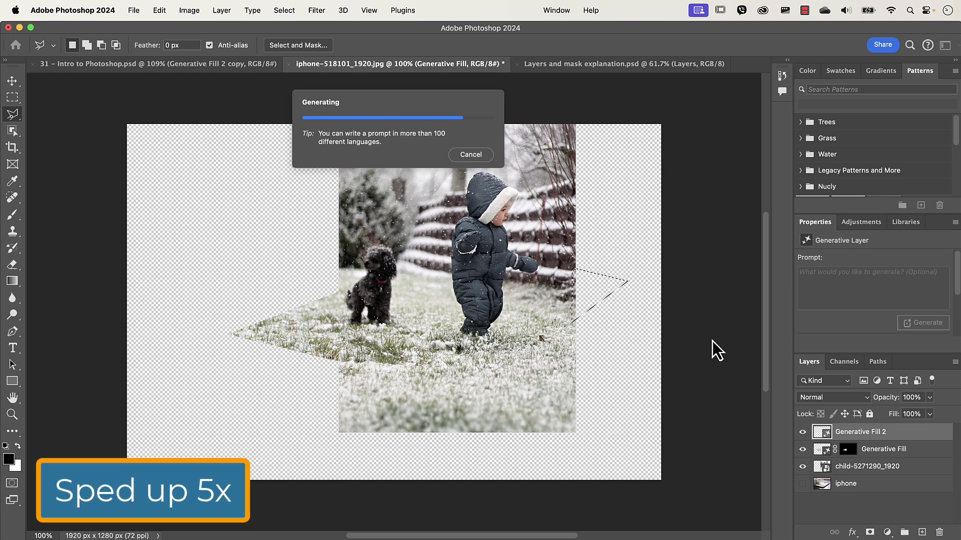
# Compare the three variations of the second Generative Fill, choose the second one and show the iphone layer again.
pyautogui.click(615, 339)
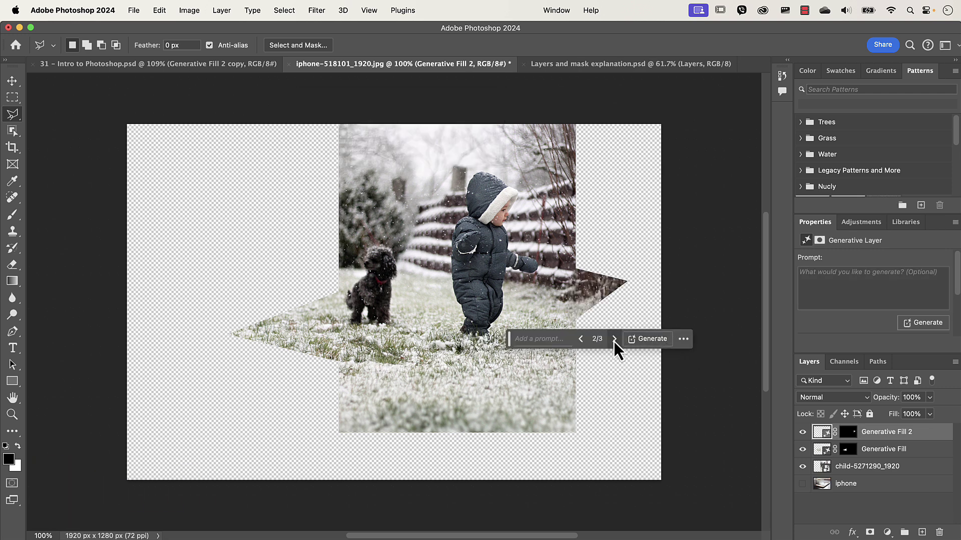
pyautogui.click(613, 341)
pyautogui.click(613, 342)
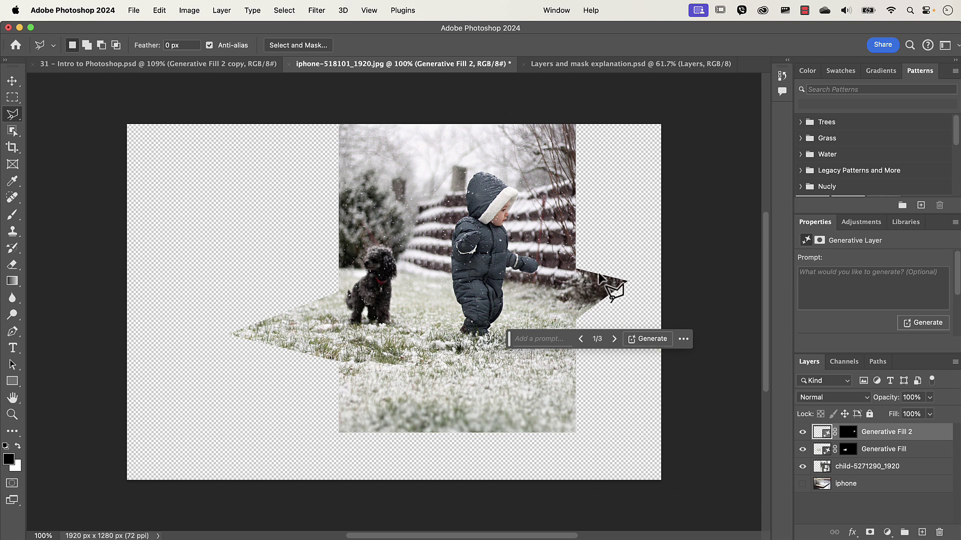
pyautogui.click(614, 340)
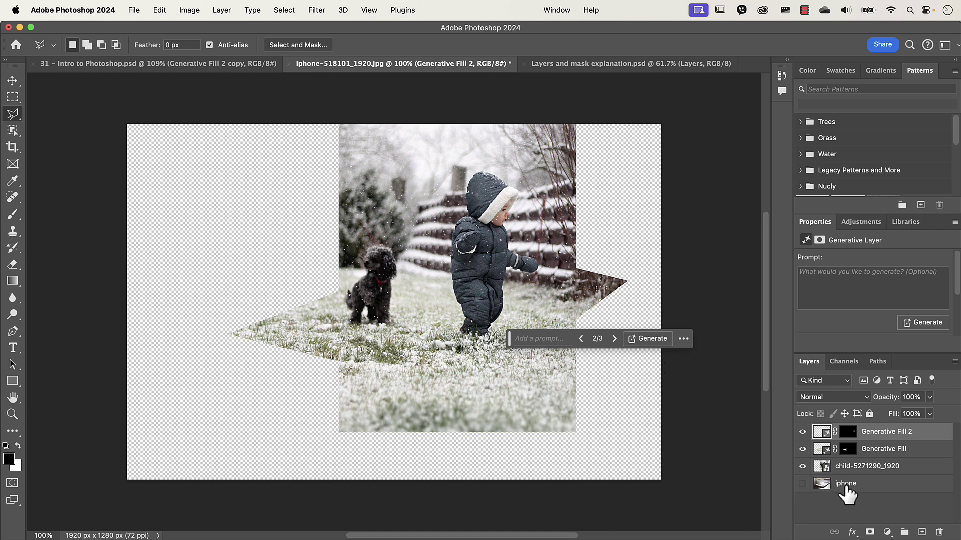
pyautogui.click(802, 484)
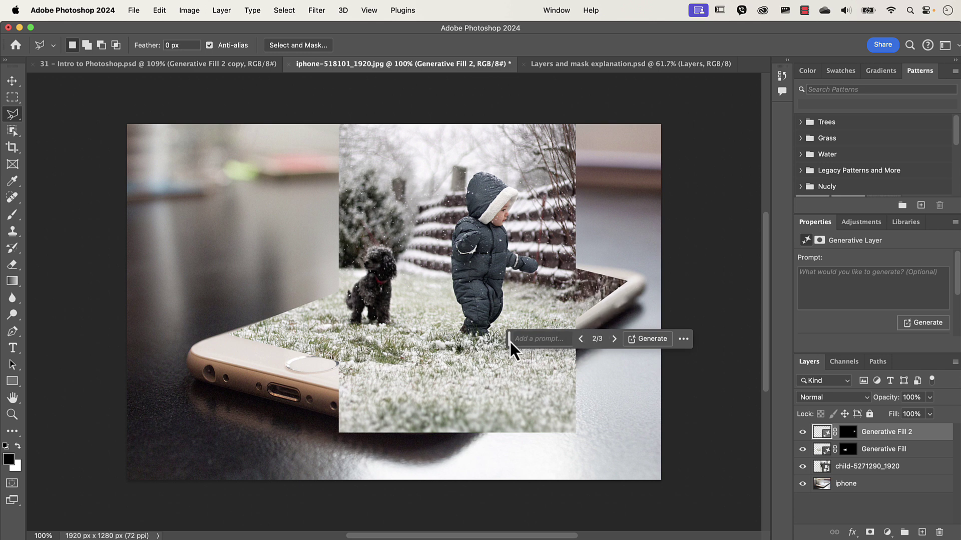
# Try moving the contextual task bar above the image and pinning it, and reset the bar position.
pyautogui.moveTo(509, 340); pyautogui.dragTo(565, 92)
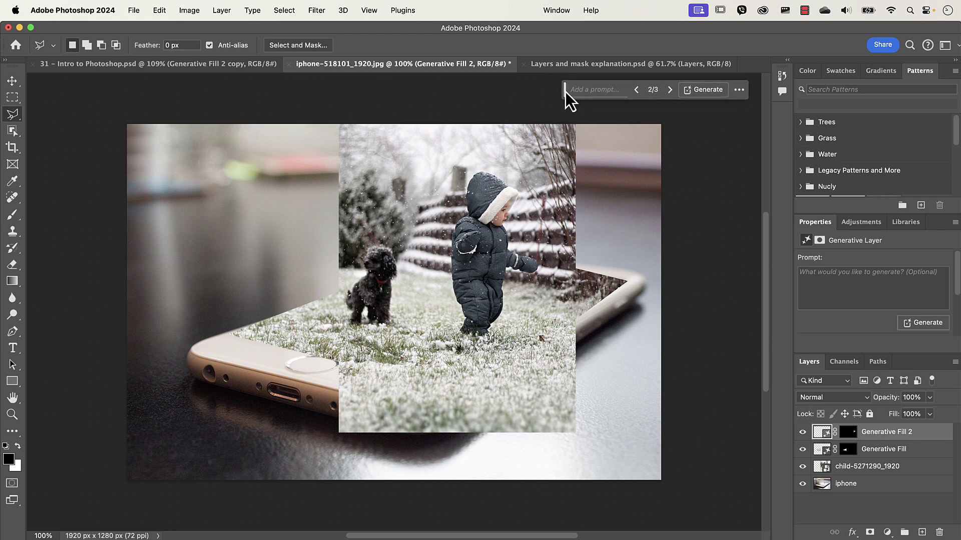
pyautogui.click(739, 90)
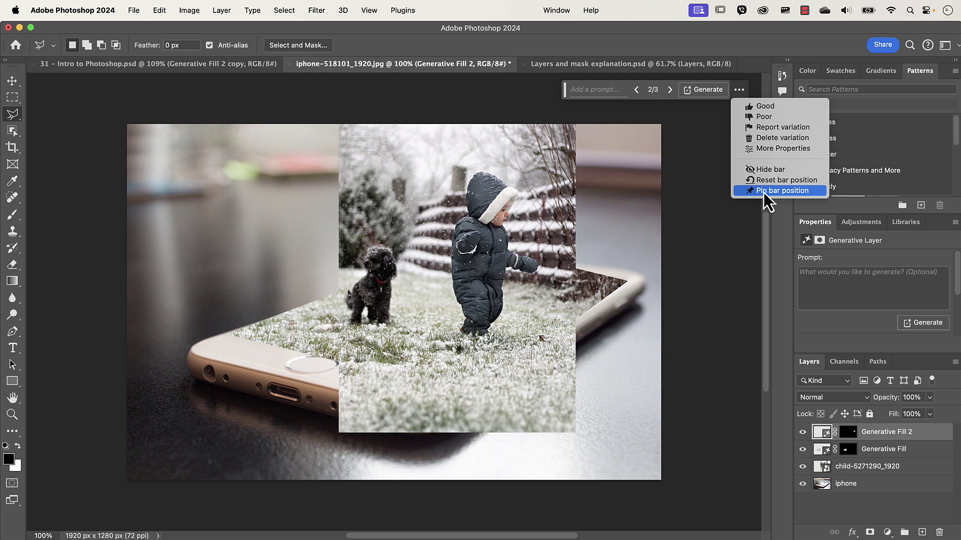
pyautogui.click(780, 192)
pyautogui.click(739, 91)
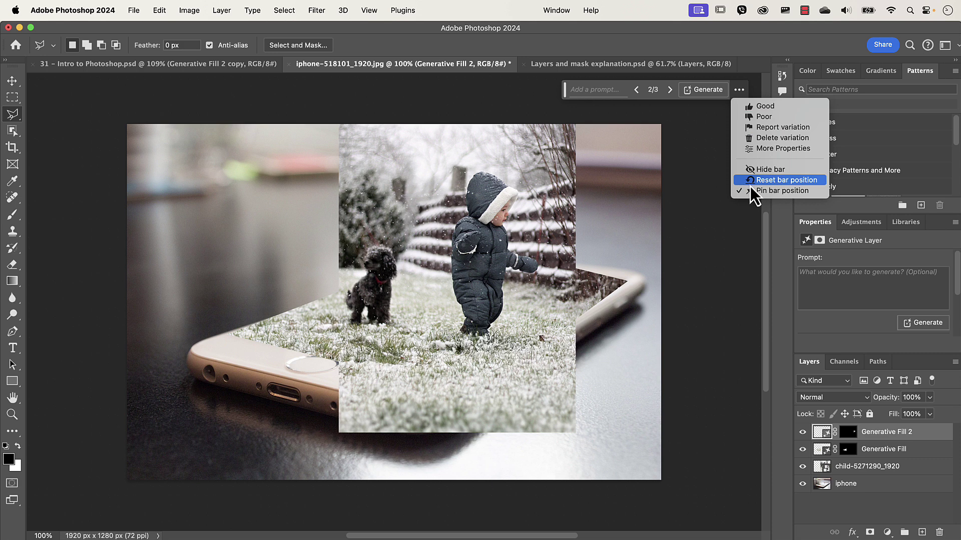
pyautogui.click(766, 183)
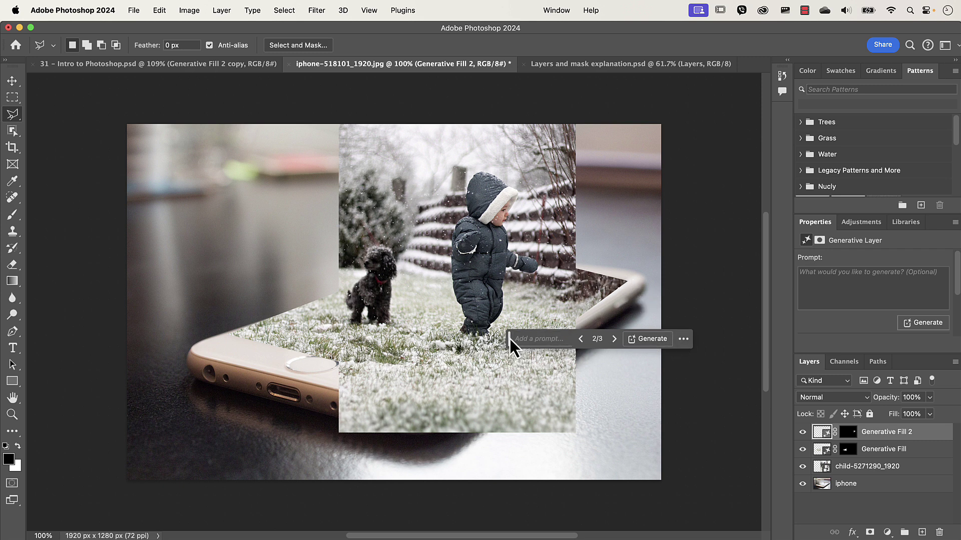
# Move the contextual task bar to the empty area above the image and pin its position.
pyautogui.moveTo(509, 341); pyautogui.dragTo(574, 93)
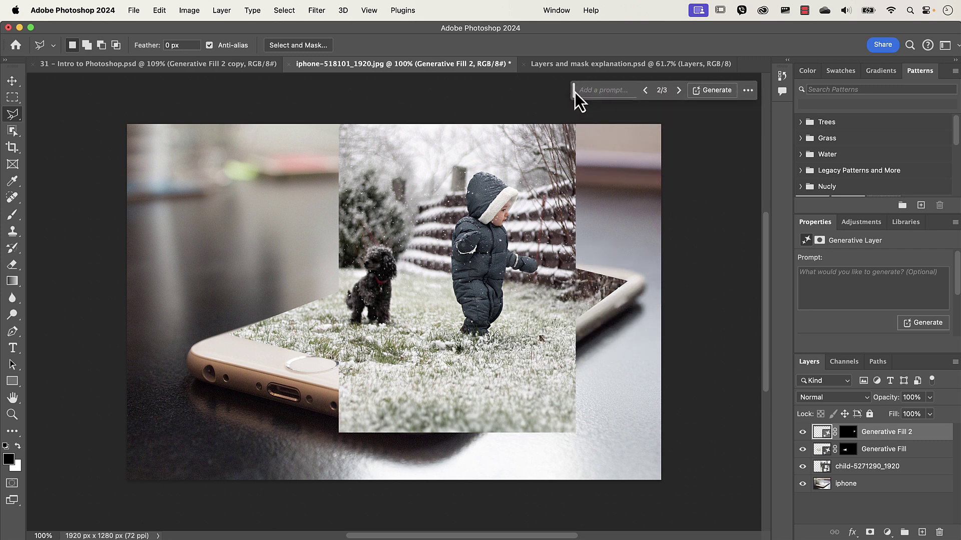
pyautogui.click(747, 90)
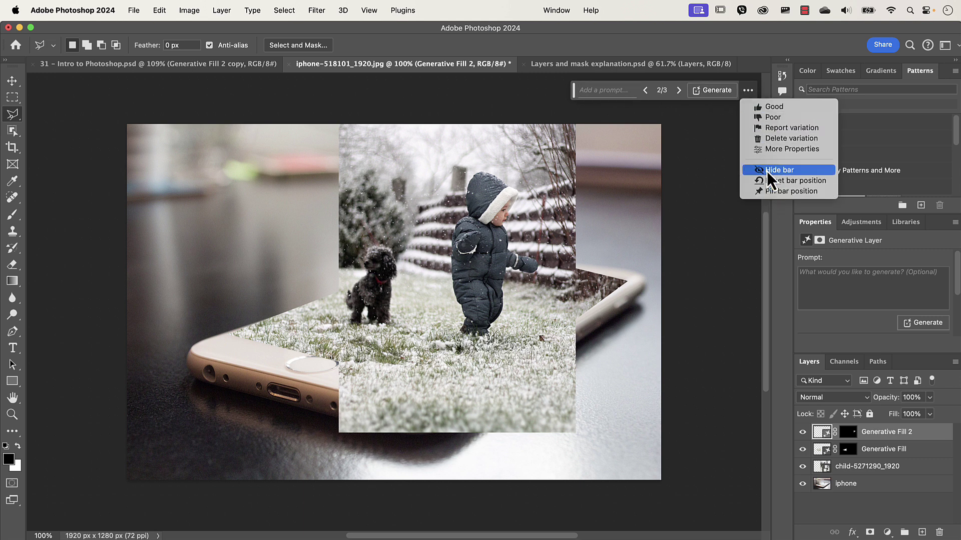
pyautogui.click(770, 192)
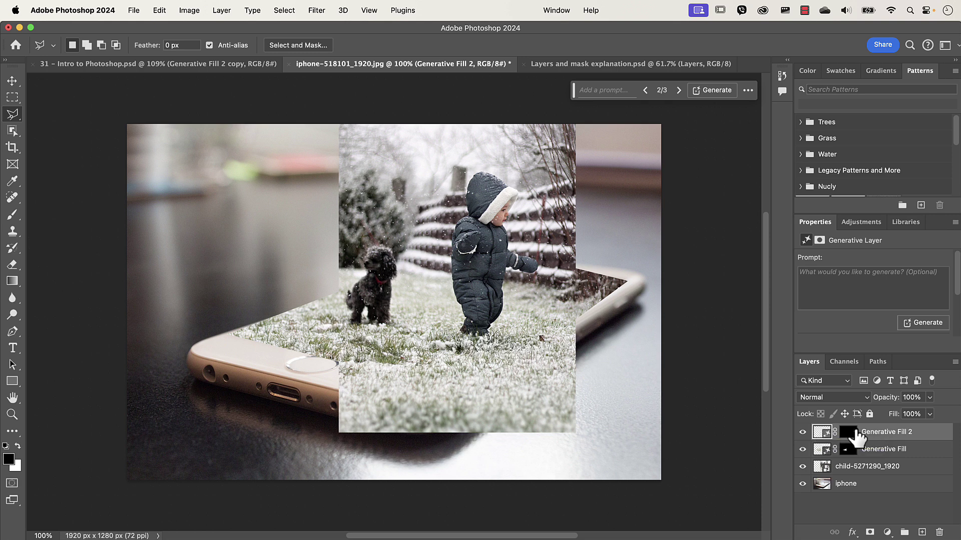
# Check which options the pinned task bar offers for the Generative Fill, Generative Fill 2 and child-5271290_1920 layers.
pyautogui.click(931, 450)
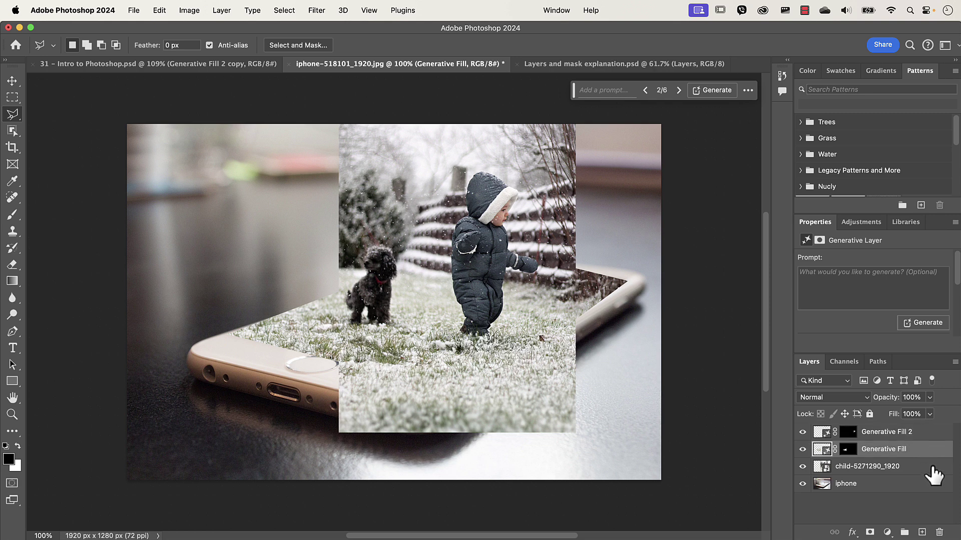
pyautogui.click(930, 435)
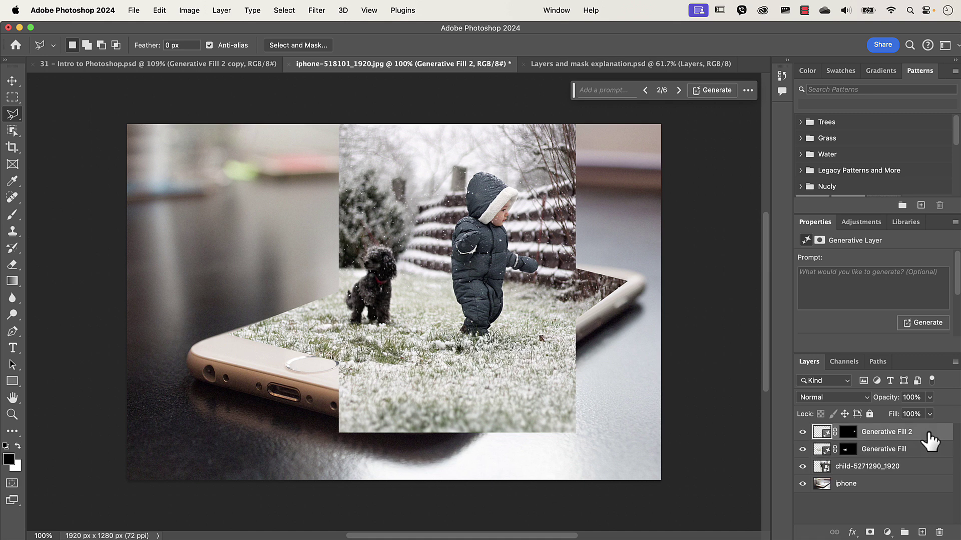
pyautogui.click(926, 467)
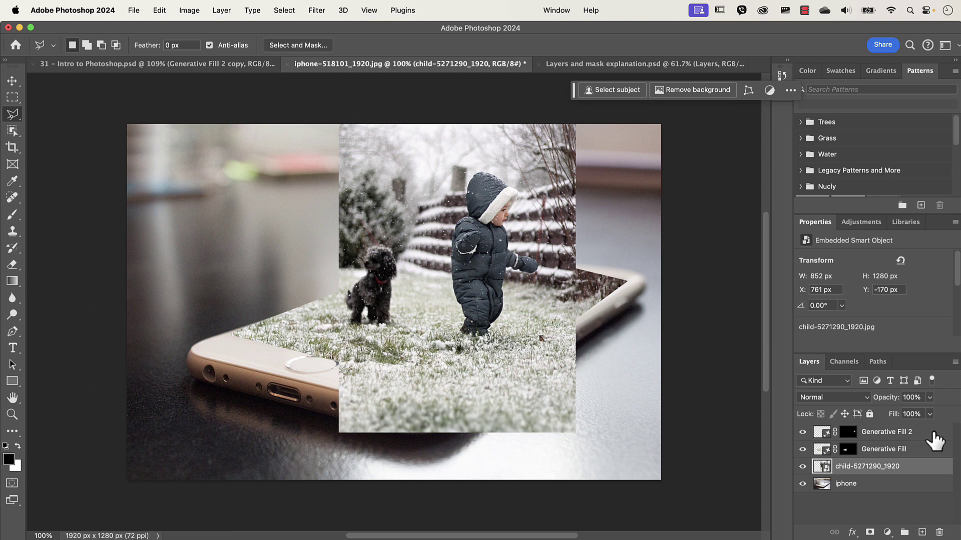
# Group the Generative Fill 2, Generative Fill and child-5271290_1920 layers as "Child and dog in snow".
pyautogui.click(931, 436)
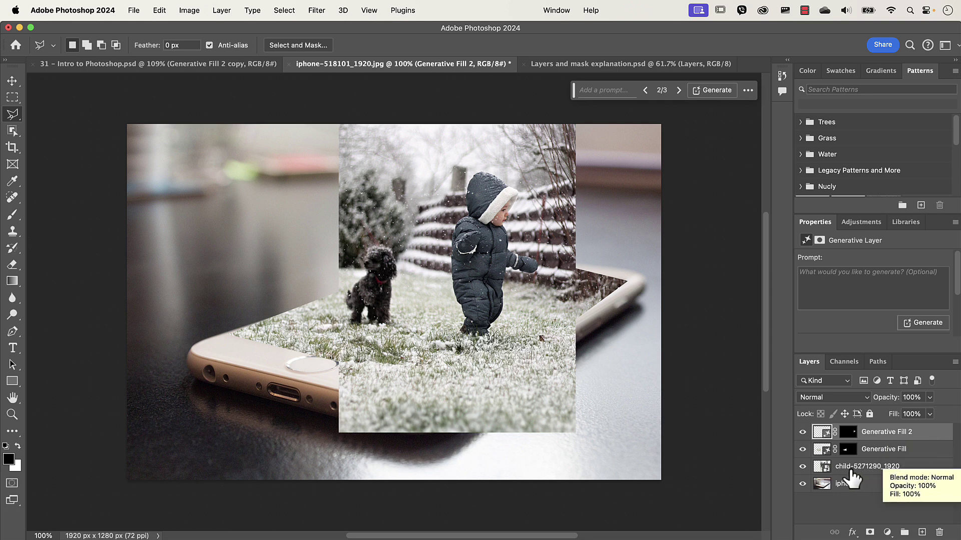
pyautogui.keyDown('shift'); pyautogui.click(933, 467); pyautogui.keyUp('shift')
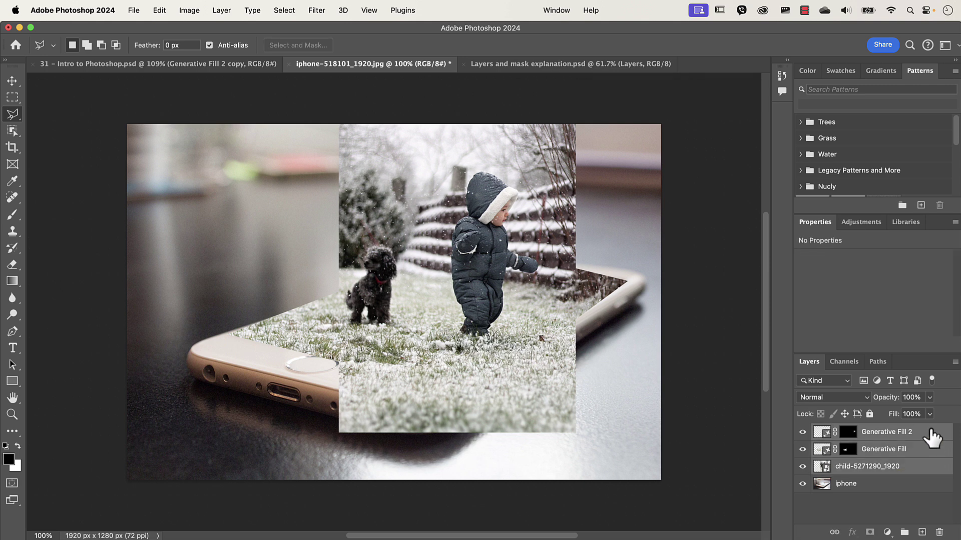
pyautogui.rightClick(929, 467)
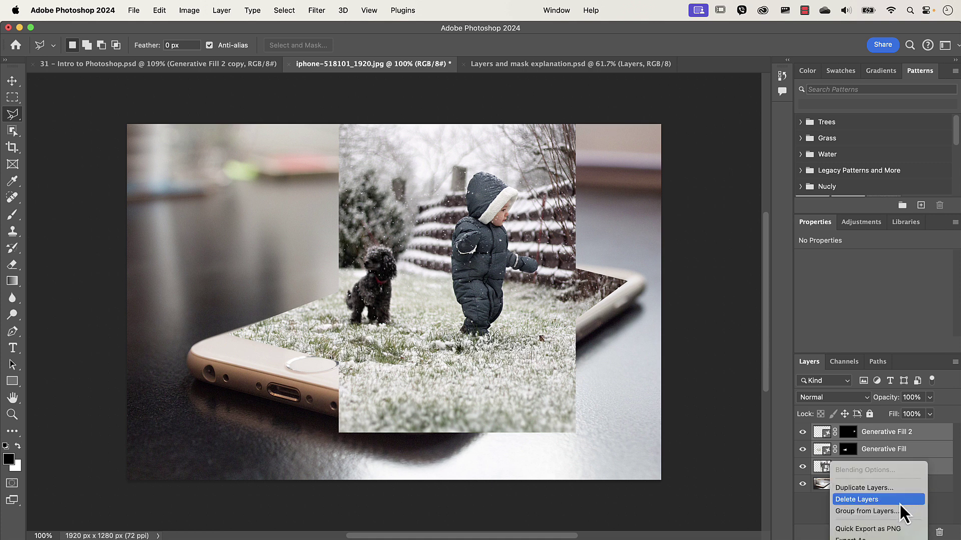
pyautogui.click(876, 511)
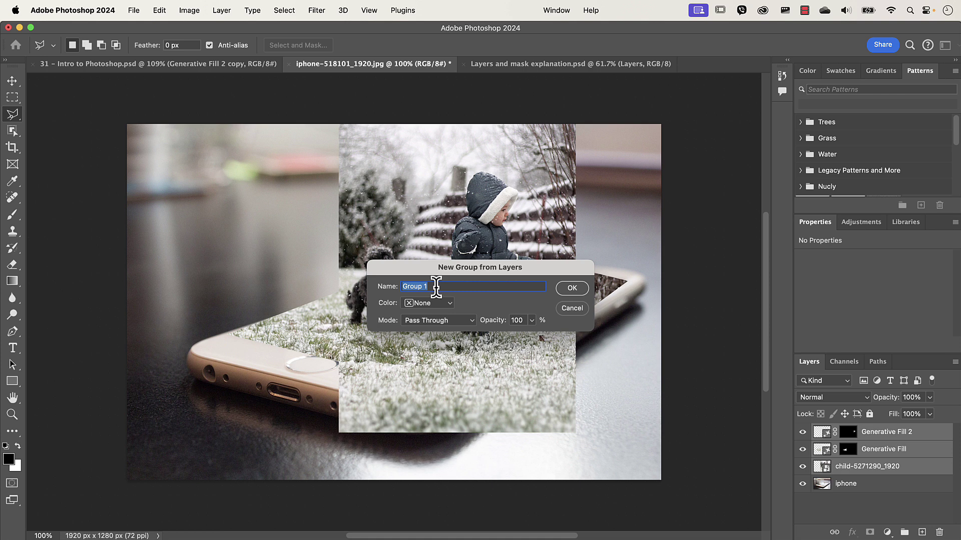
pyautogui.write('C')
pyautogui.click(580, 290)
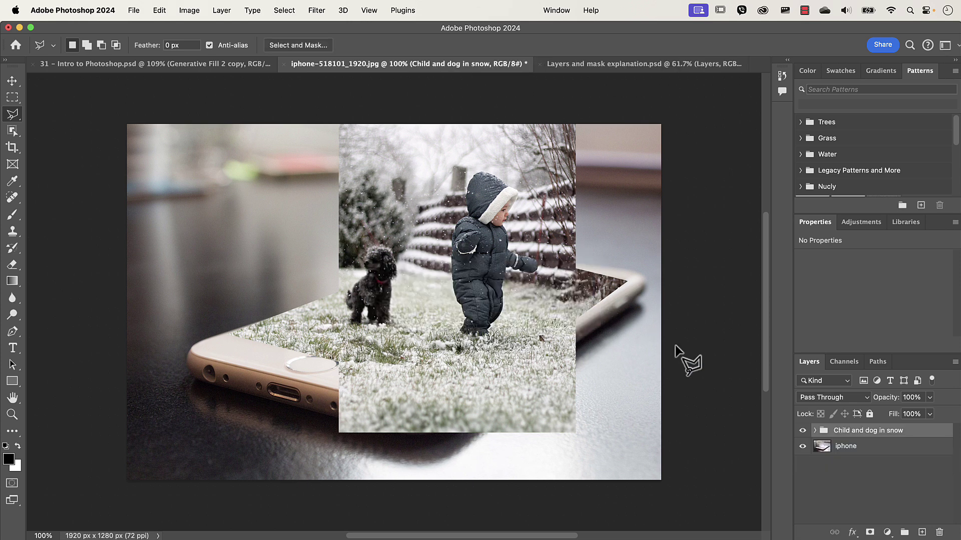
# Toggle the visibility of the Child and dog in snow group and leave it hidden.
pyautogui.click(803, 430)
pyautogui.click(802, 431)
pyautogui.click(803, 430)
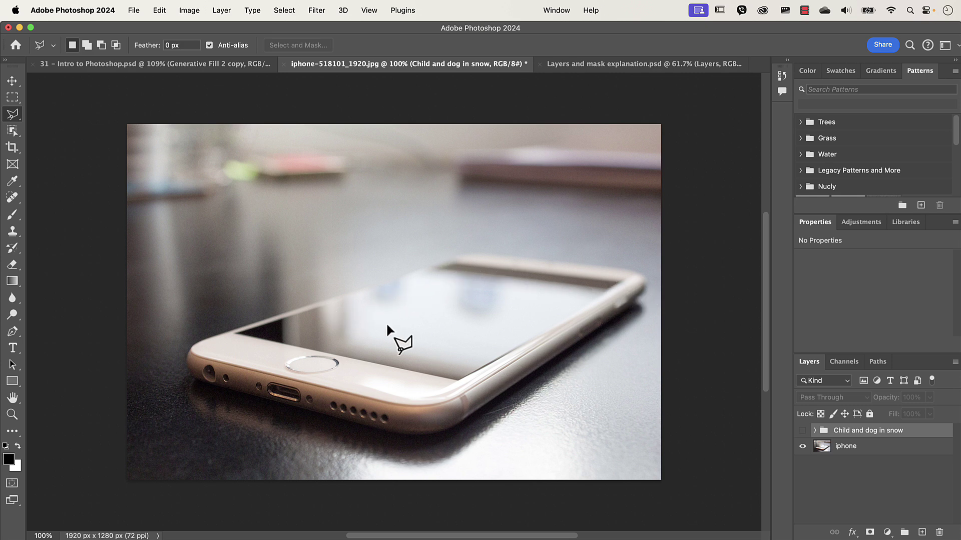
# Try zooming in to 200% on the phone's near corner and back to 100%, returning to the Polygonal Lasso tool.
pyautogui.click(14, 116)
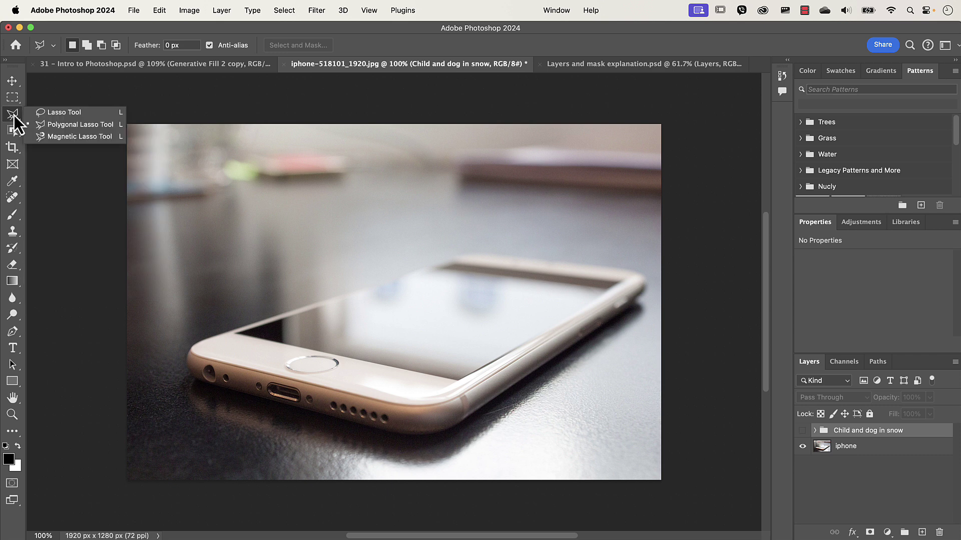
pyautogui.click(56, 127)
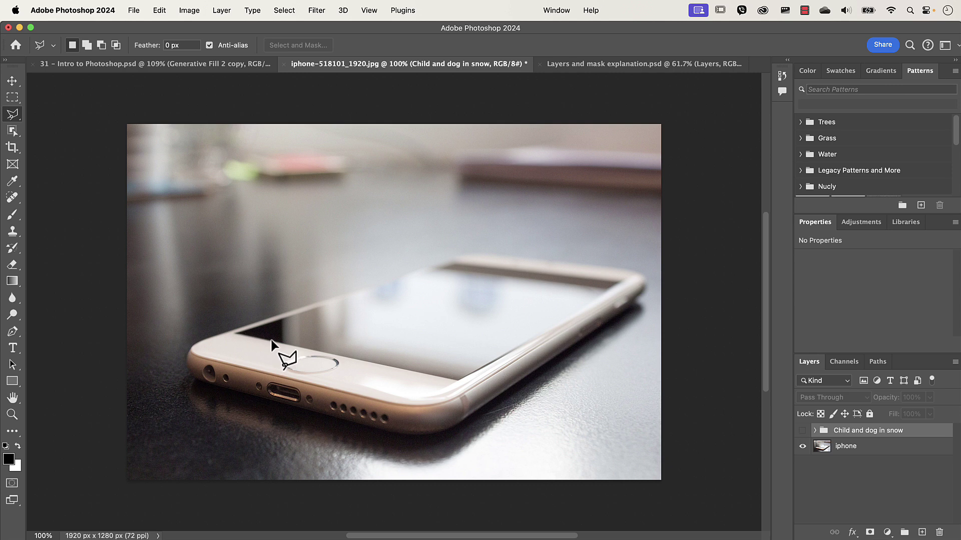
pyautogui.click(12, 415)
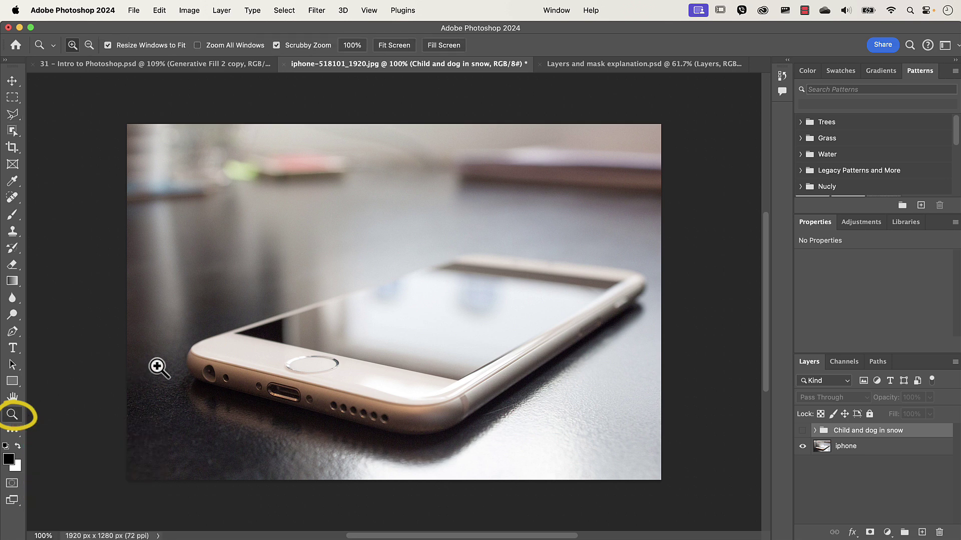
pyautogui.click(235, 341)
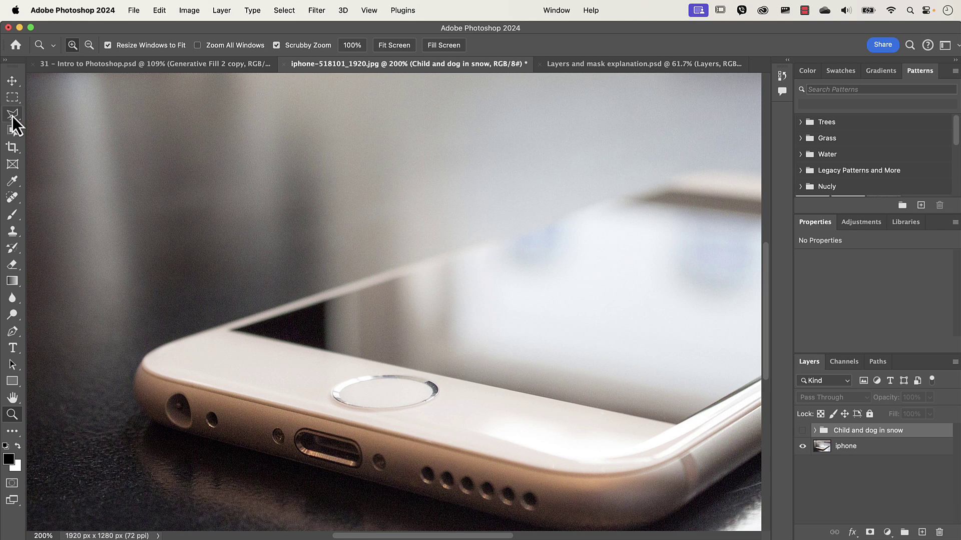
pyautogui.click(12, 115)
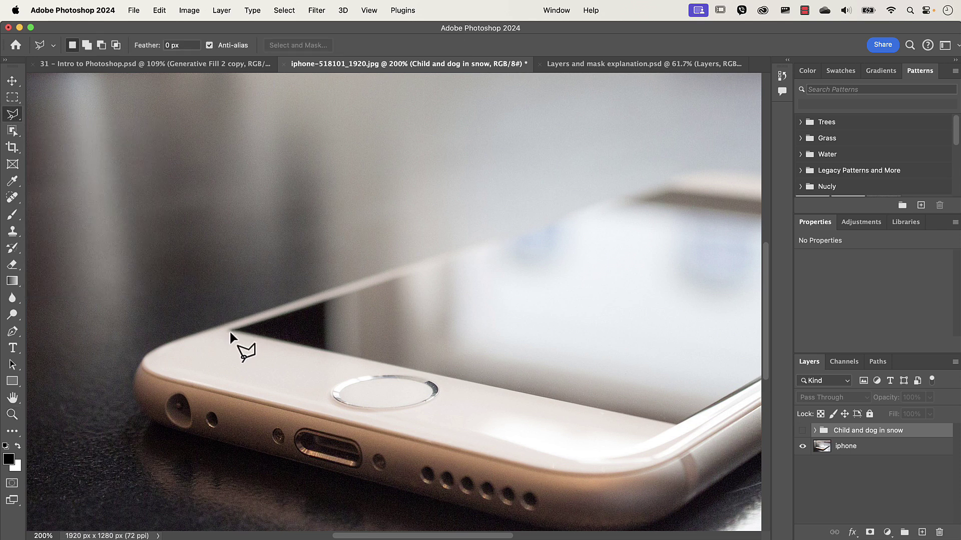
pyautogui.click(13, 417)
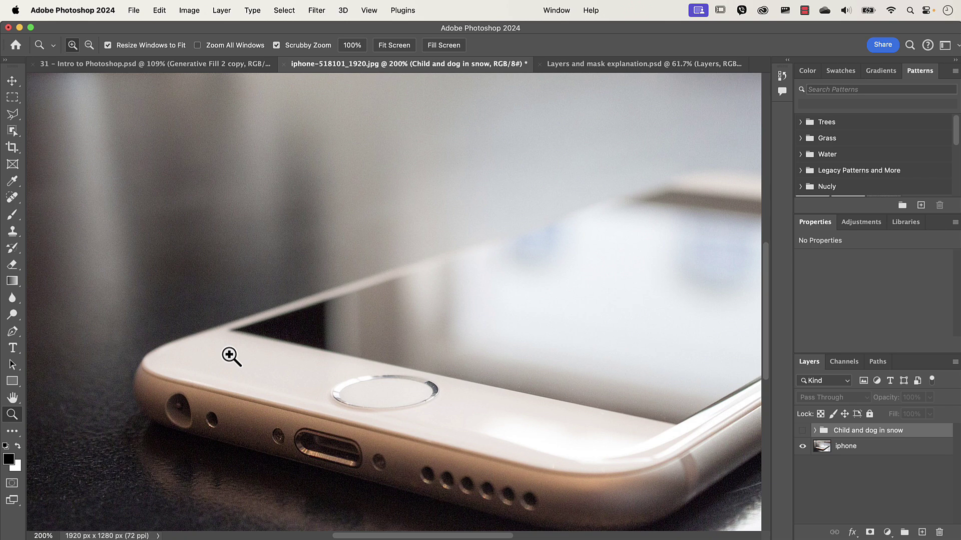
pyautogui.press('alt')
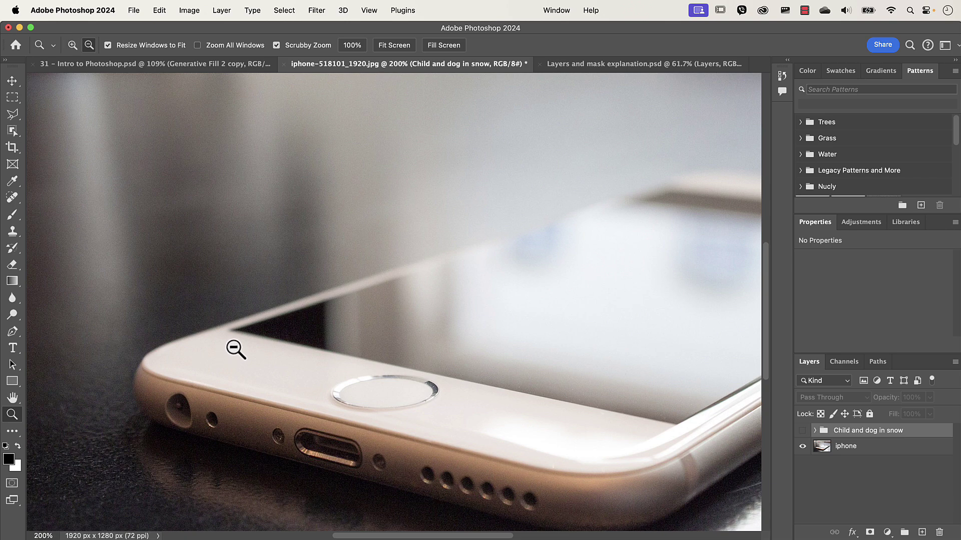
pyautogui.keyDown('alt'); pyautogui.click(236, 349); pyautogui.keyUp('alt')
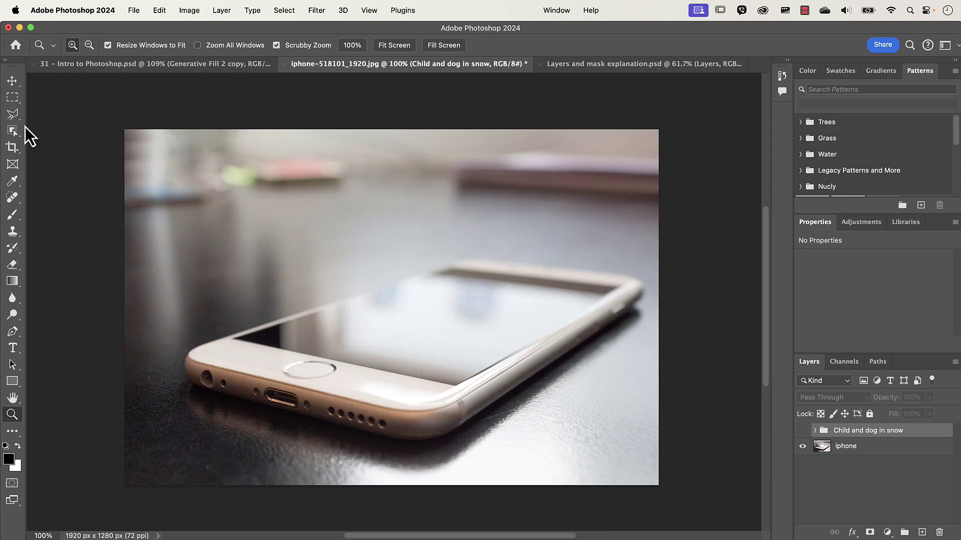
pyautogui.click(14, 116)
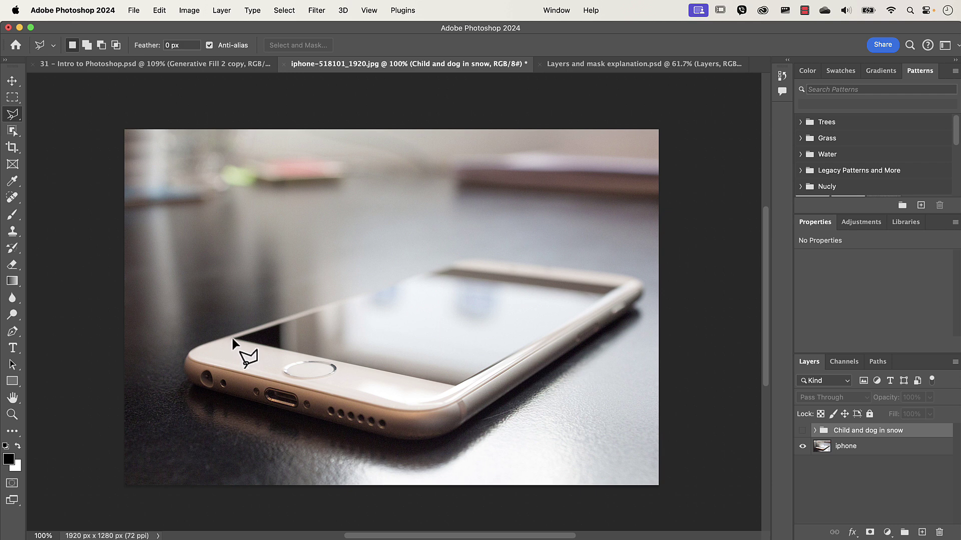
# Trace the phone's screen corner by corner with the Polygonal Lasso and close the outline into a selection.
pyautogui.click(455, 387)
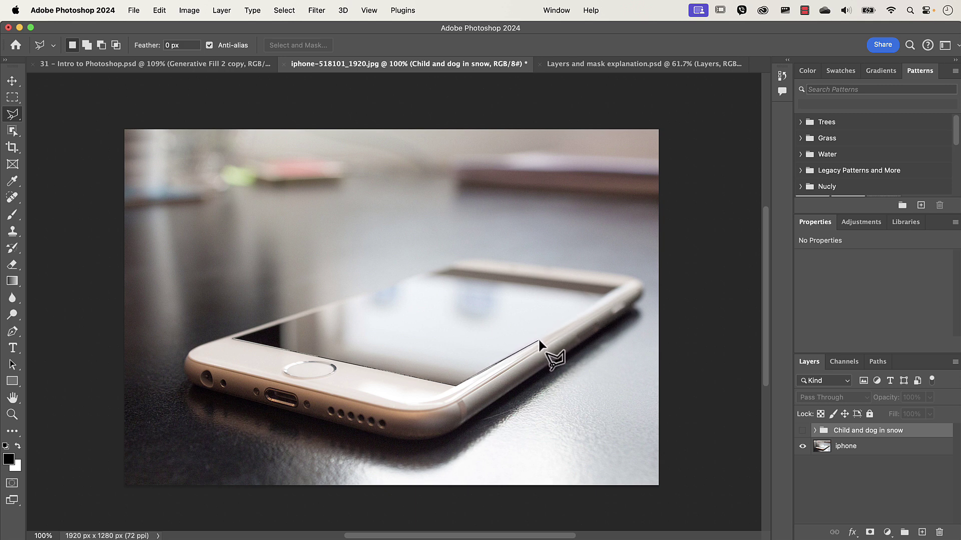
pyautogui.click(575, 317)
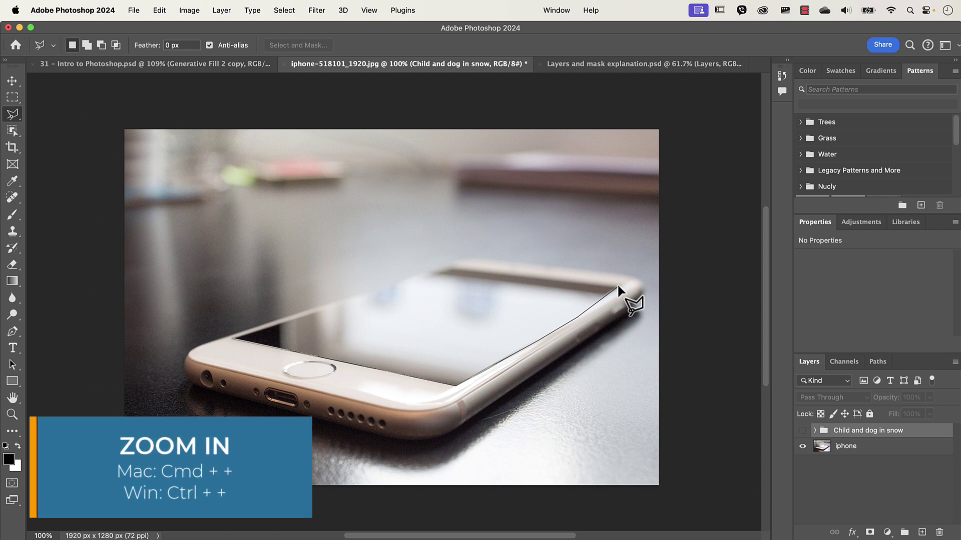
pyautogui.press('super+plus')
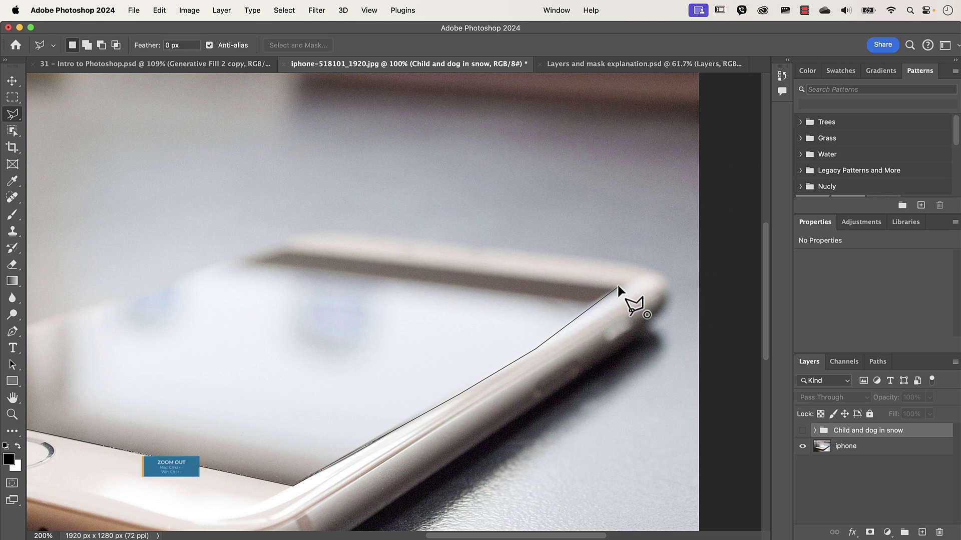
pyautogui.press('super+minus')
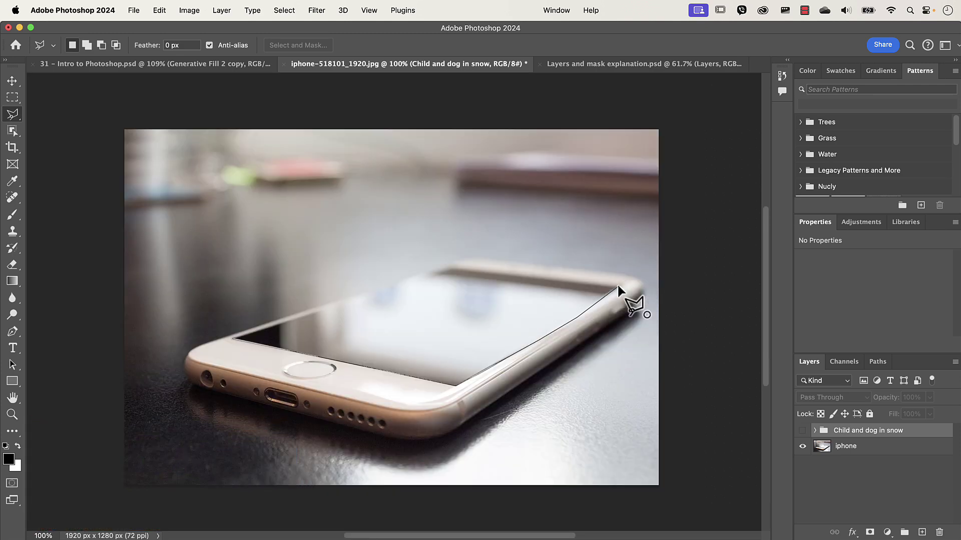
pyautogui.press('super+plus')
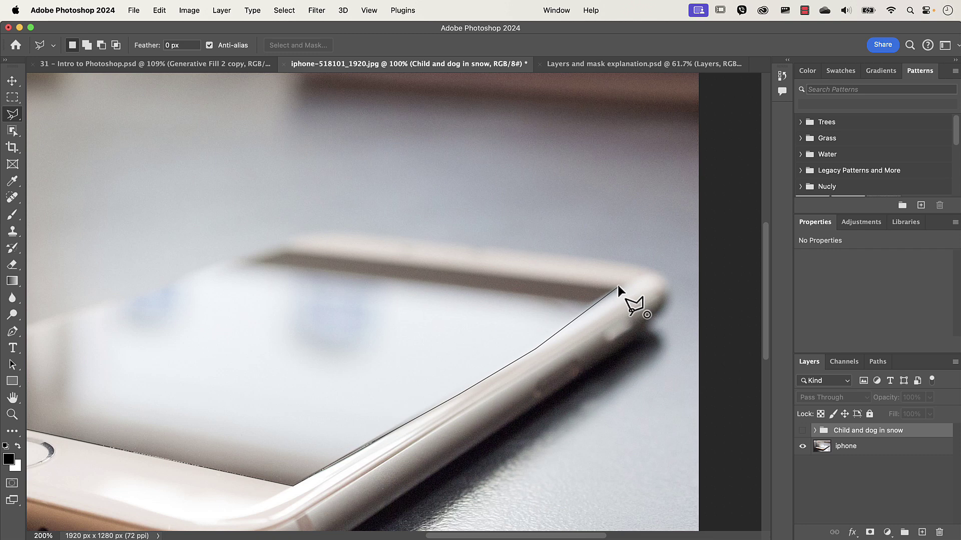
pyautogui.press('super+minus')
pyautogui.click(618, 287)
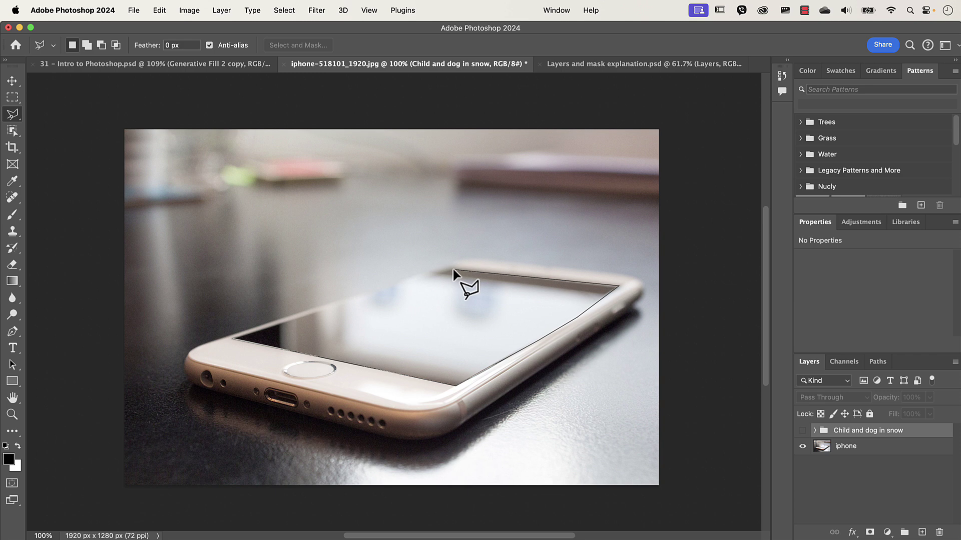
pyautogui.press('super+plus')
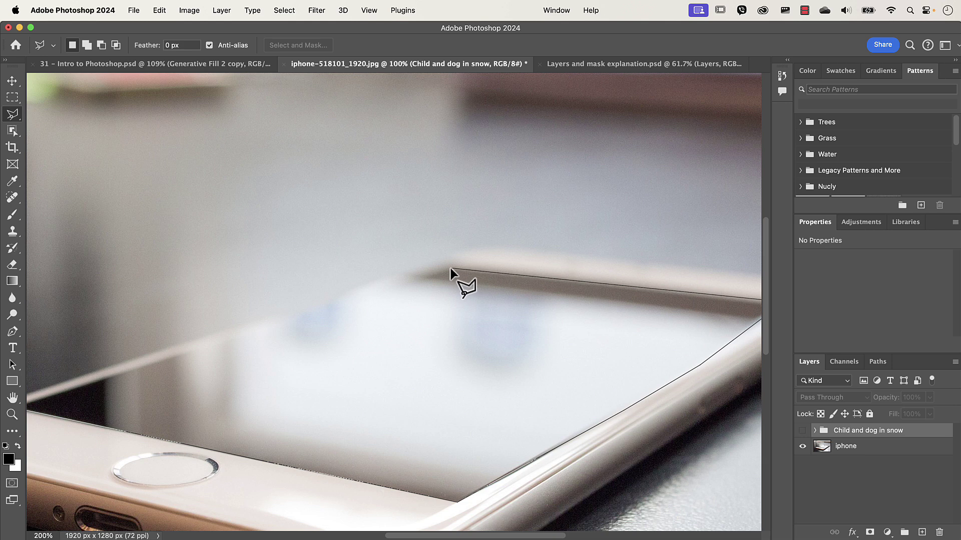
pyautogui.click(447, 270)
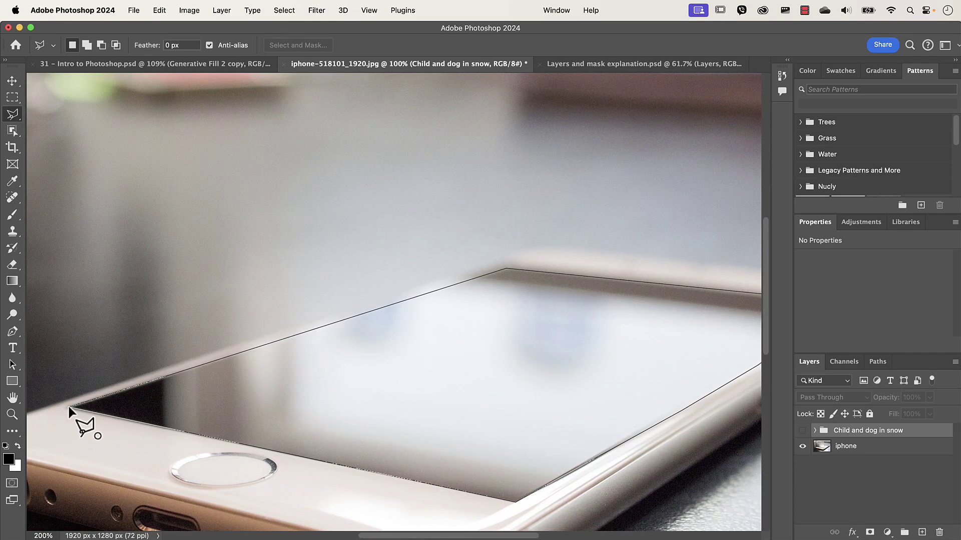
pyautogui.click(70, 409)
pyautogui.click(70, 410)
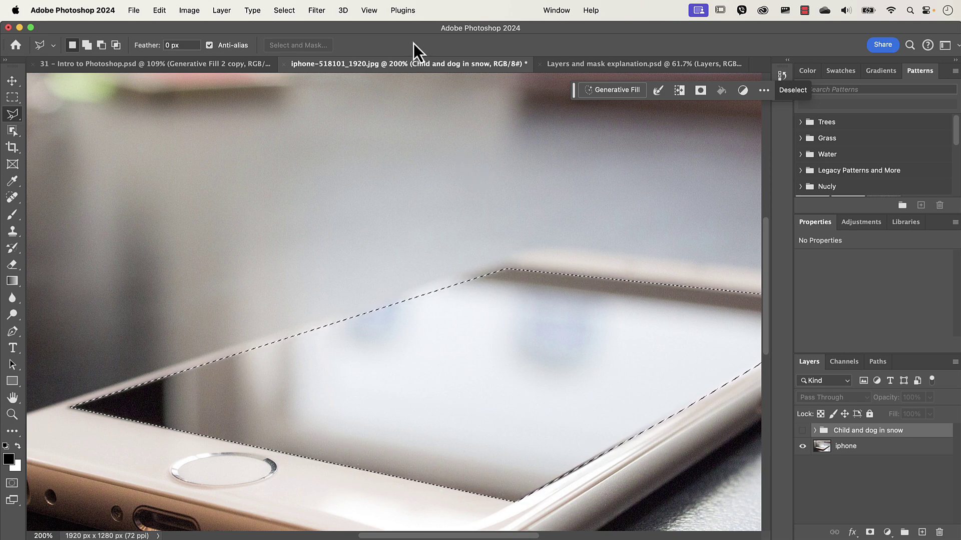
pyautogui.click(370, 11)
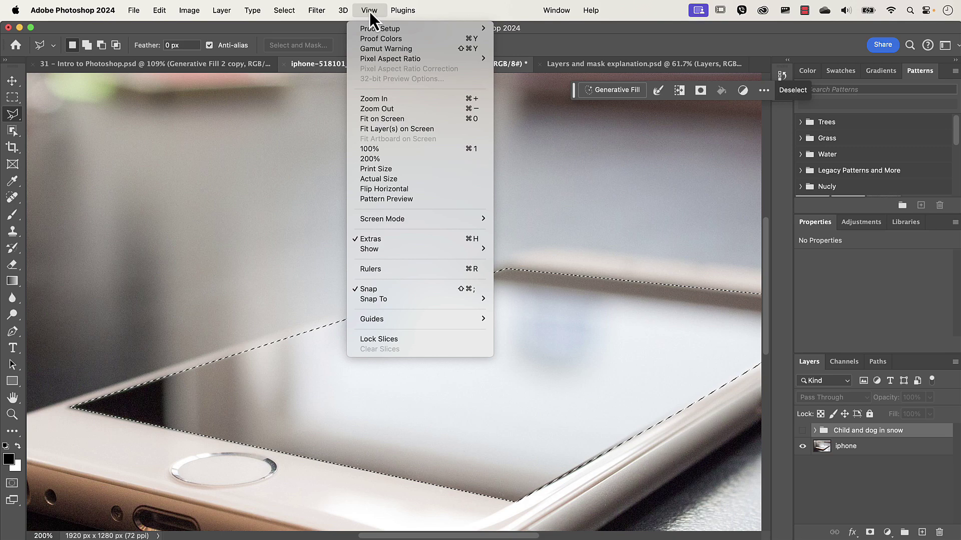
pyautogui.click(369, 122)
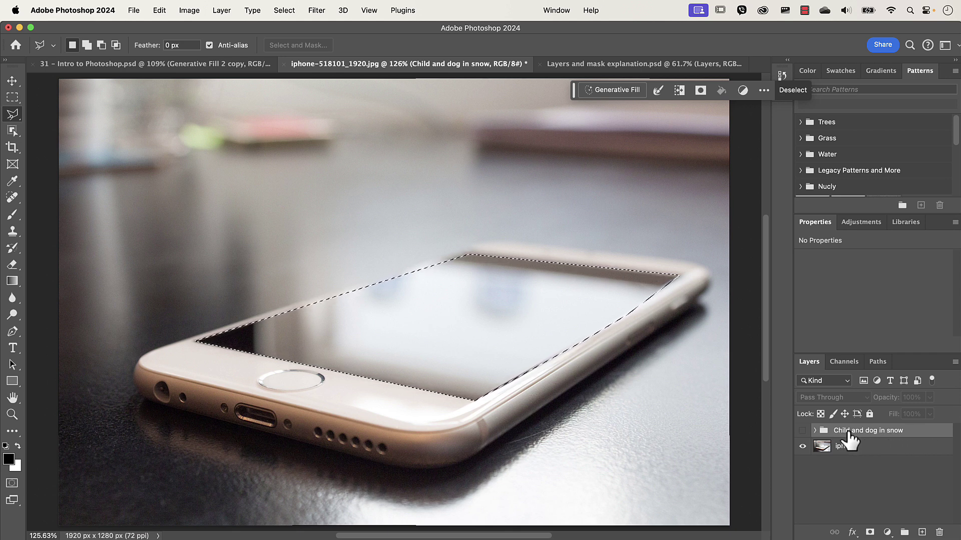
# Show the Child and dog in snow group and mask it with the phone-screen selection.
pyautogui.click(802, 431)
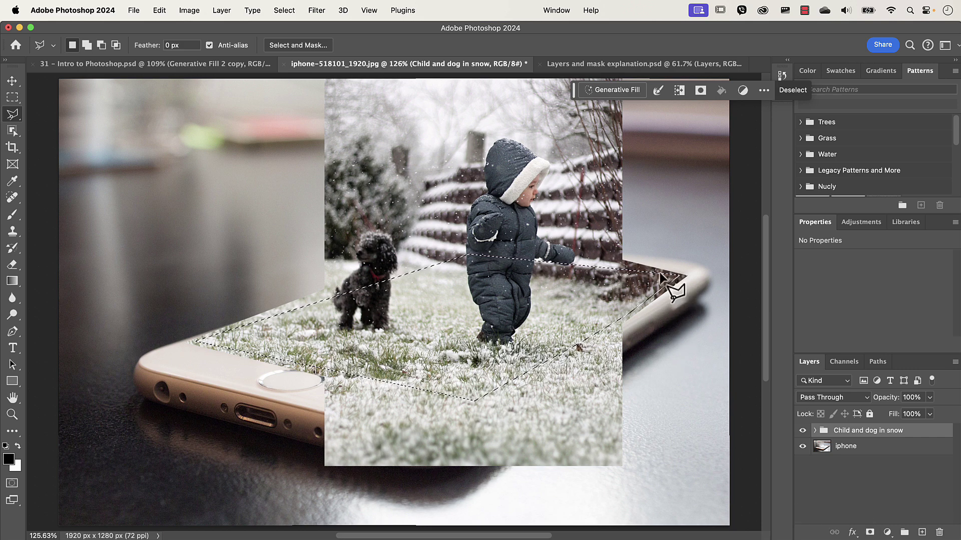
pyautogui.click(870, 532)
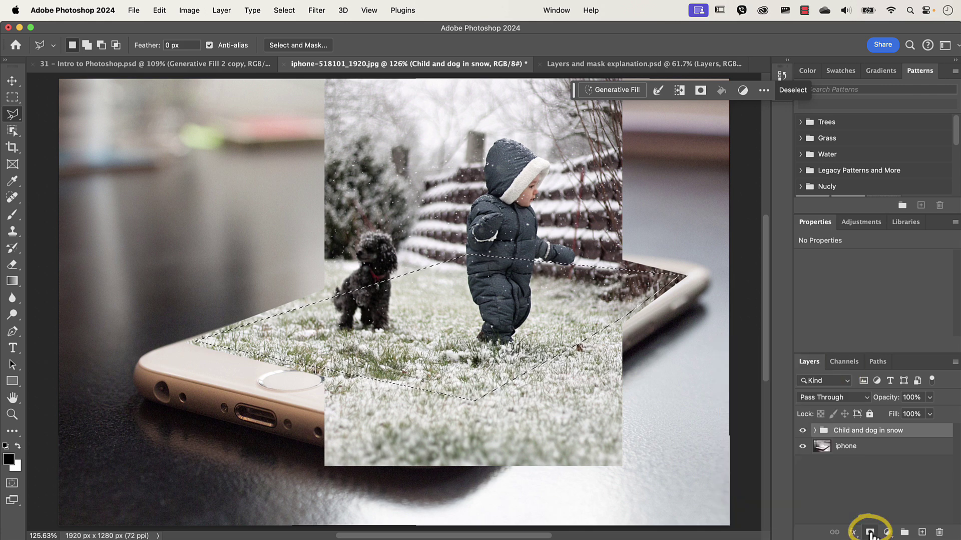
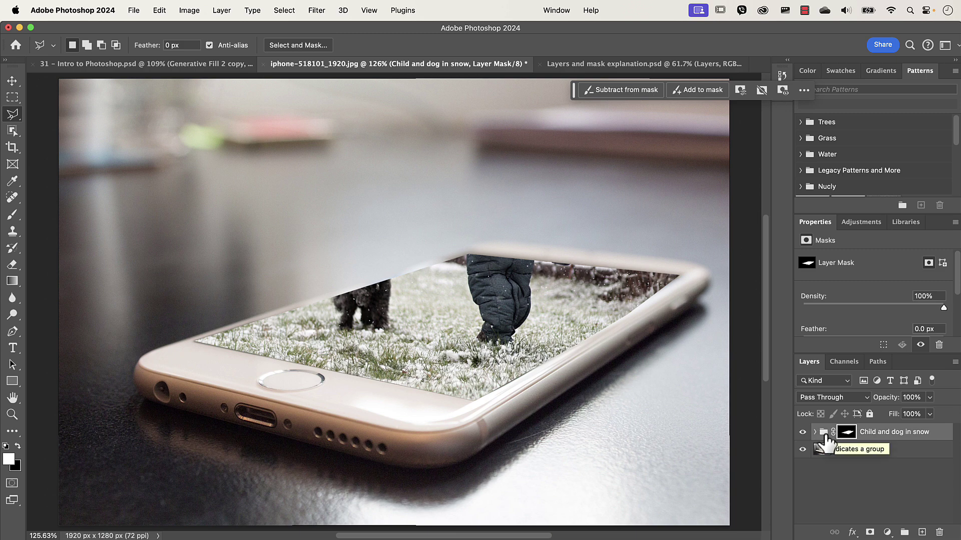
# Duplicate the masked Child and dog in snow group as "Child and dog only" and delete the copy's layer mask.
pyautogui.rightClick(939, 440)
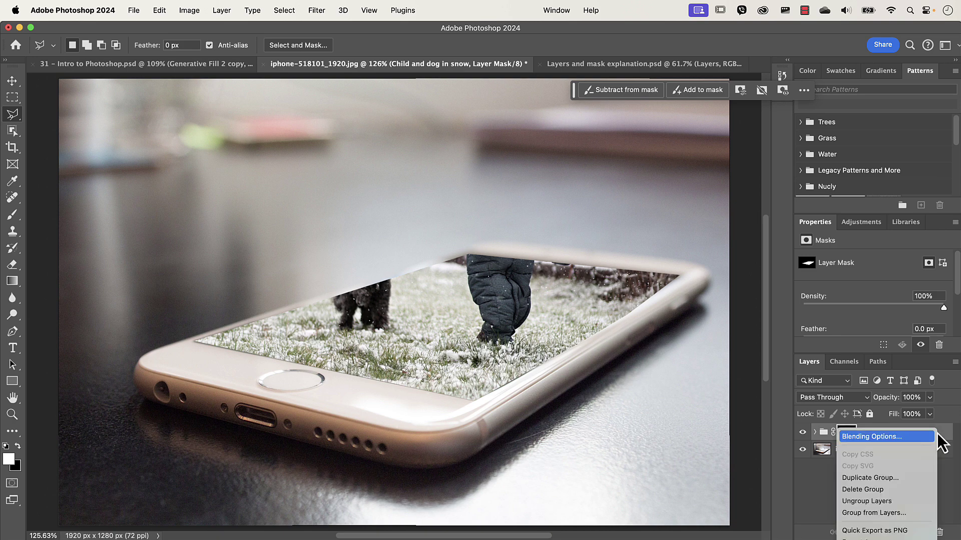
pyautogui.click(857, 479)
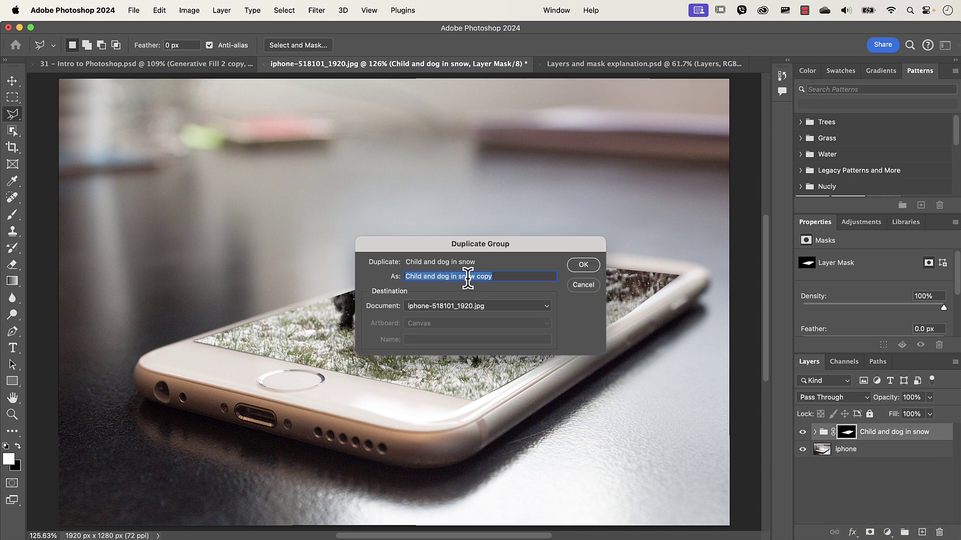
pyautogui.moveTo(452, 278); pyautogui.dragTo(483, 278)
pyautogui.write('only')
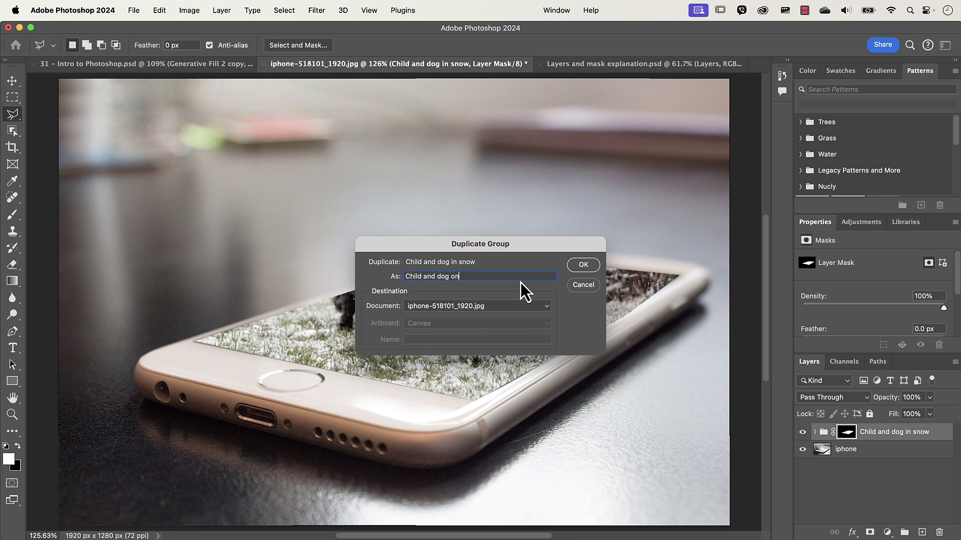
pyautogui.click(584, 265)
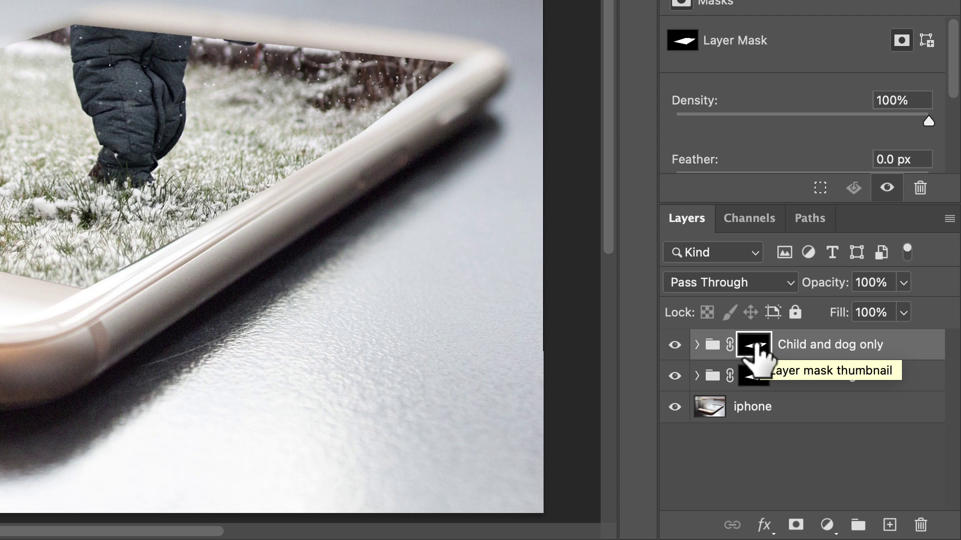
pyautogui.moveTo(761, 343)
pyautogui.mouseDown()
pyautogui.moveTo(783, 336)
pyautogui.moveTo(821, 395)
pyautogui.moveTo(886, 453)
pyautogui.moveTo(922, 523)
pyautogui.moveTo(776, 382)
pyautogui.moveTo(764, 337)
pyautogui.moveTo(763, 350)
pyautogui.mouseUp()
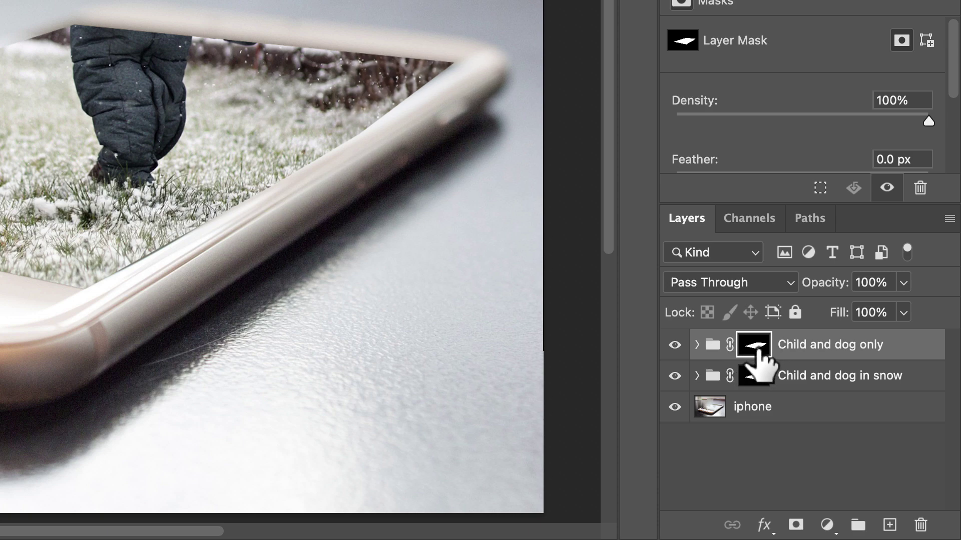
pyautogui.press('Delete')
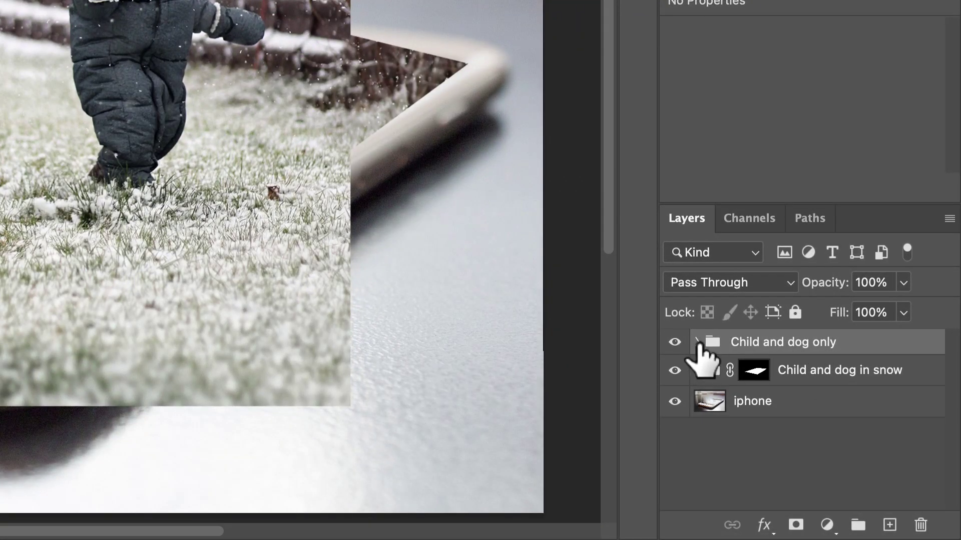
# Select both the dog and the child on the Child and dog only group's child-5271290_1920 layer with the Object Selection tool.
pyautogui.click(697, 342)
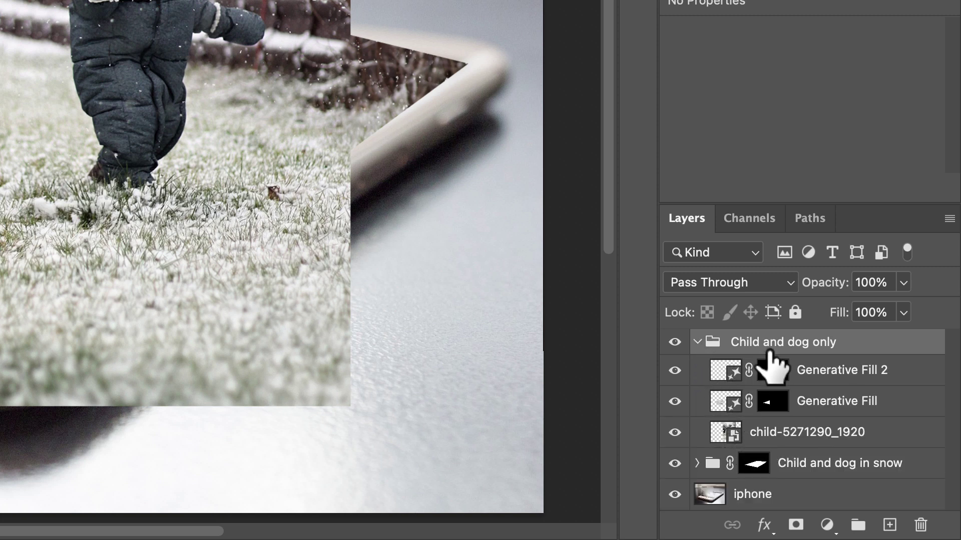
pyautogui.click(725, 438)
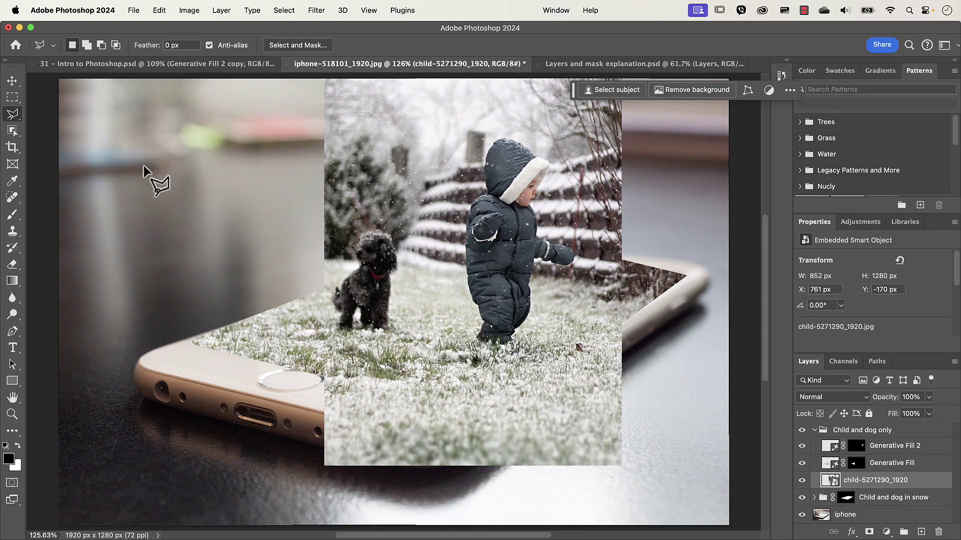
pyautogui.click(12, 131)
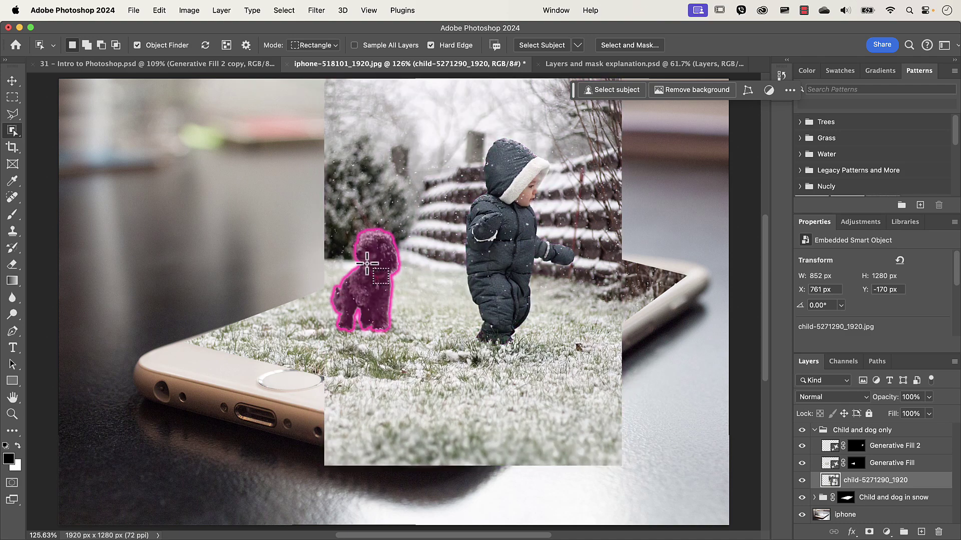
pyautogui.click(205, 45)
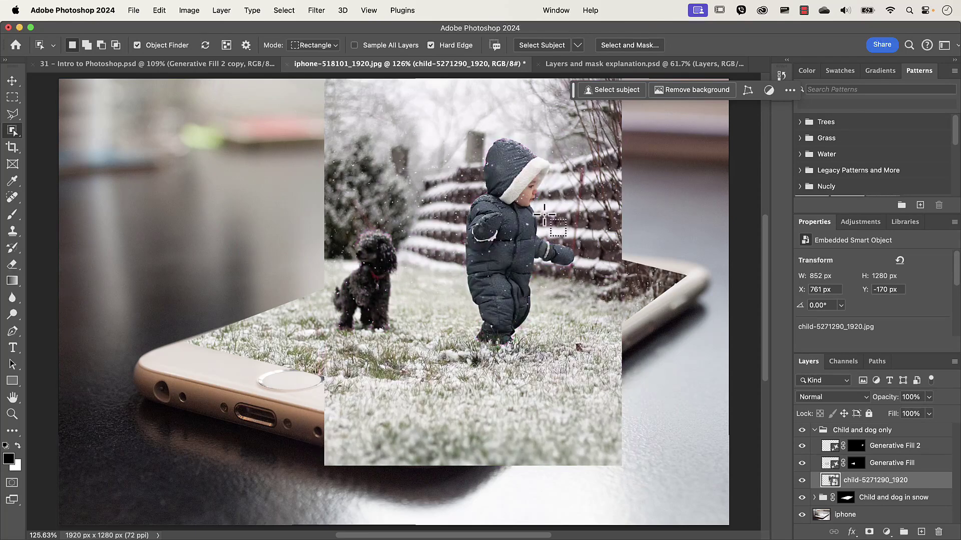
pyautogui.click(377, 262)
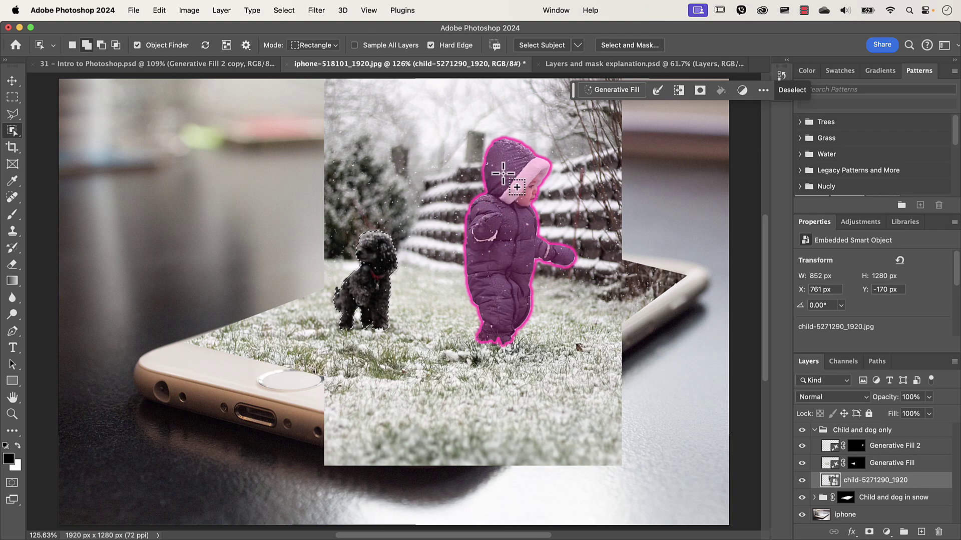
pyautogui.keyDown('shift'); pyautogui.click(503, 173); pyautogui.keyUp('shift')
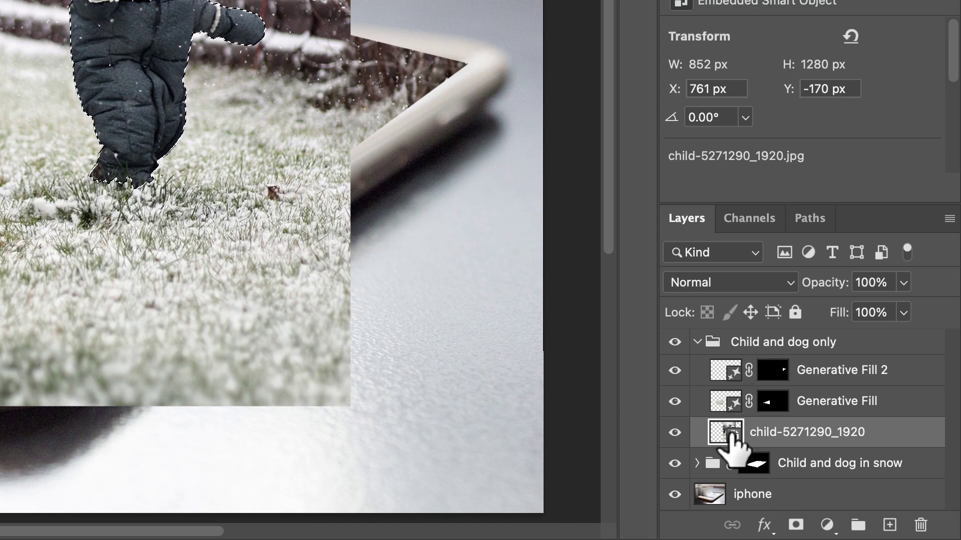
# Add a layer mask to the Child and dog only group from the active child-and-dog selection and switch to the Move tool.
pyautogui.click(743, 348)
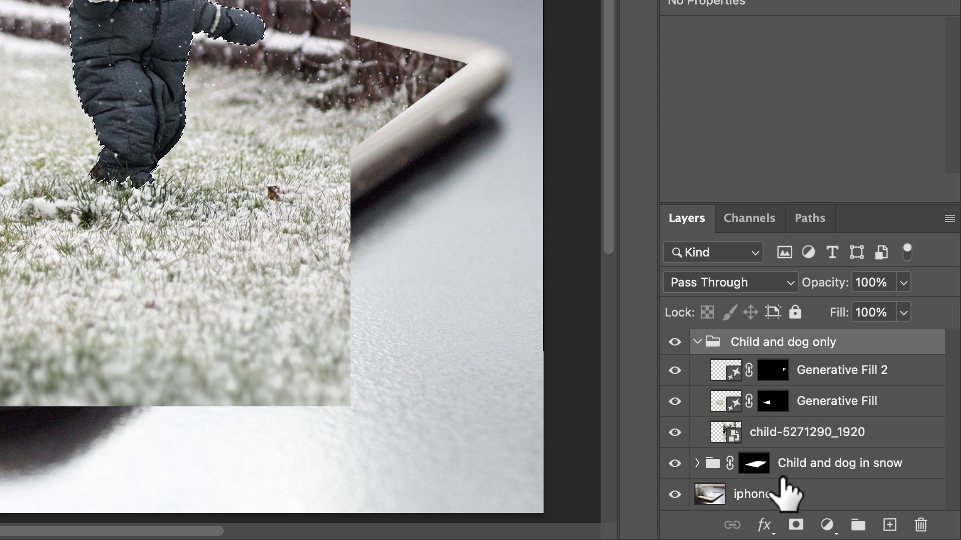
pyautogui.click(796, 525)
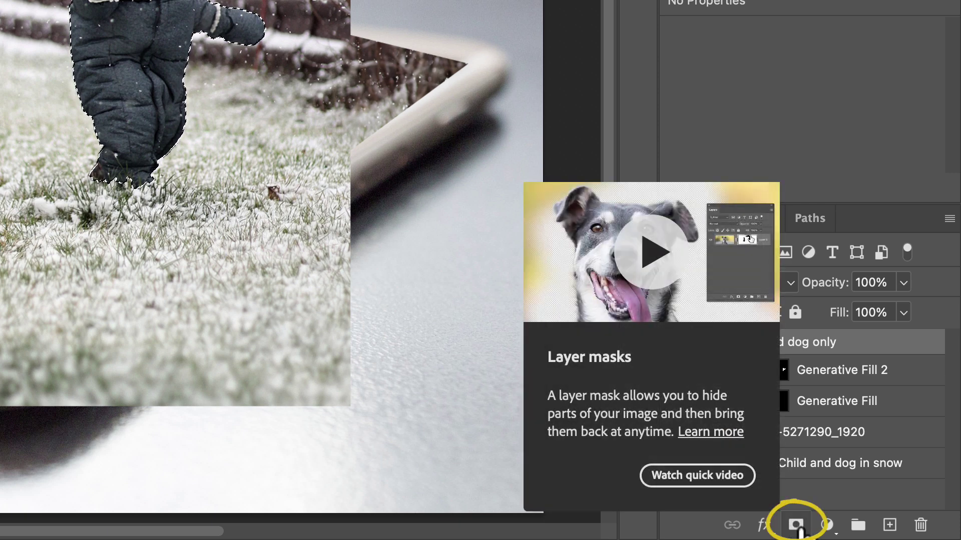
pyautogui.click(797, 525)
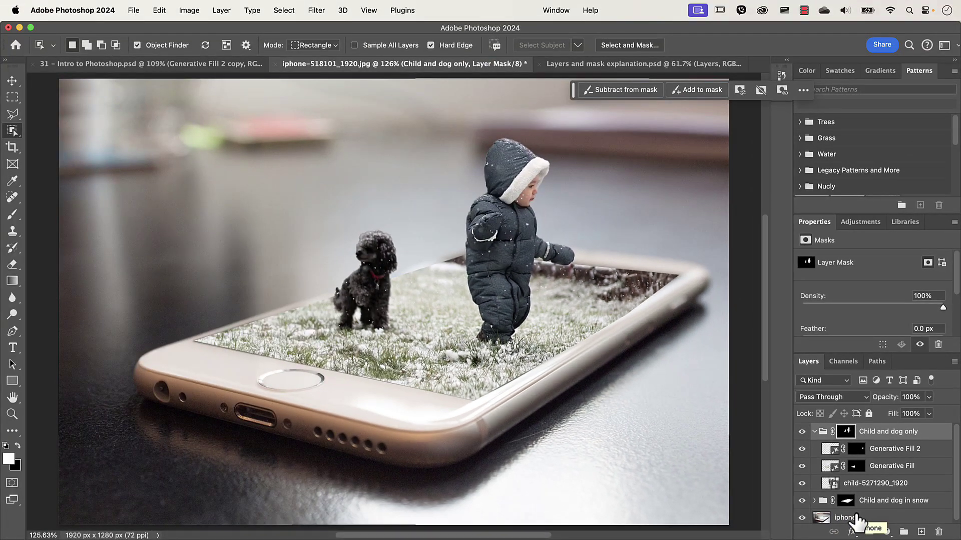
pyautogui.press('\\')
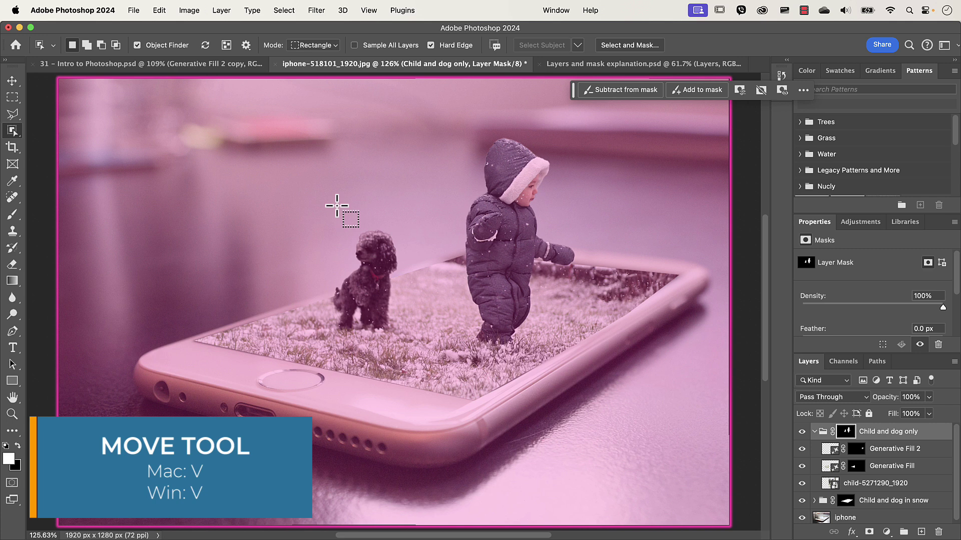
pyautogui.press('v')
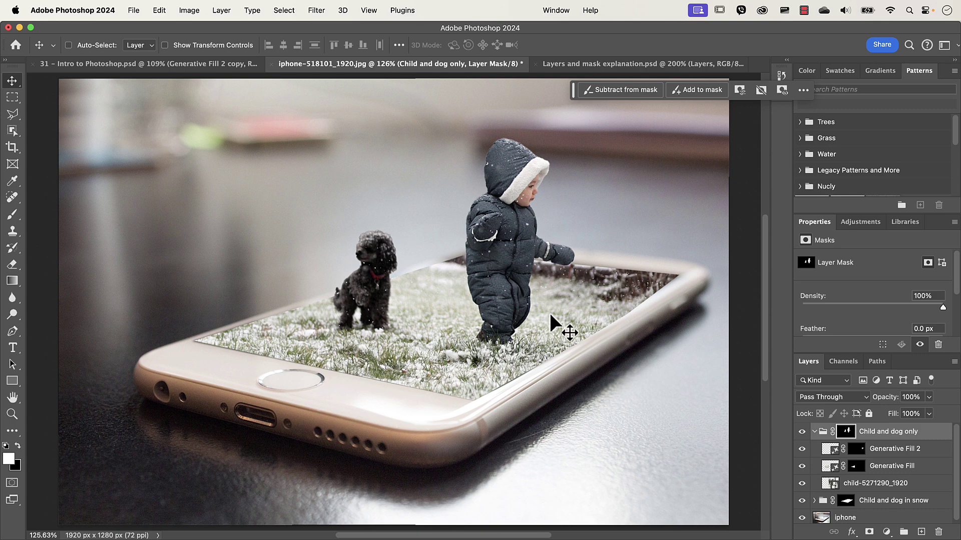
# Compare the composite with the finished 31 – Intro to Photoshop.psd and examine the snow mask's hard edges near the phone's far corner.
pyautogui.click(157, 64)
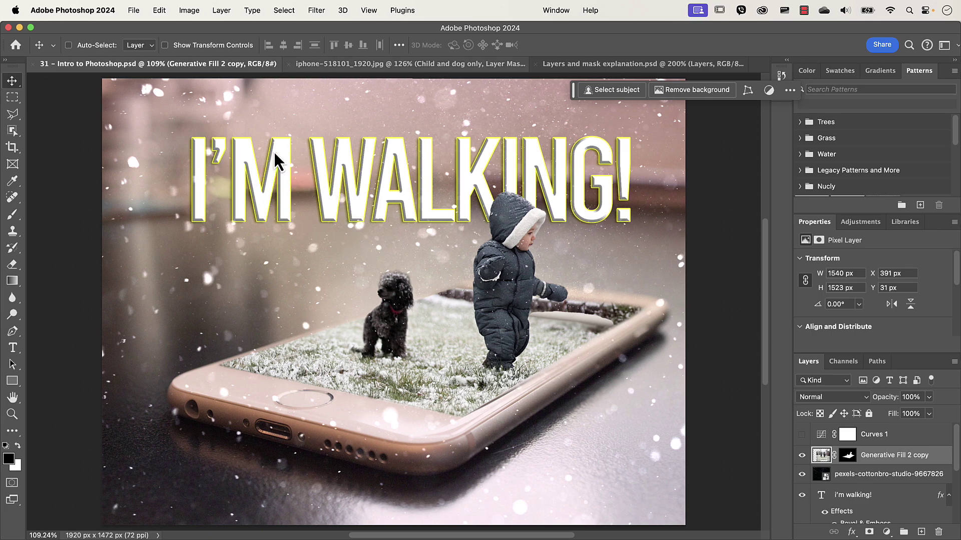
pyautogui.click(368, 65)
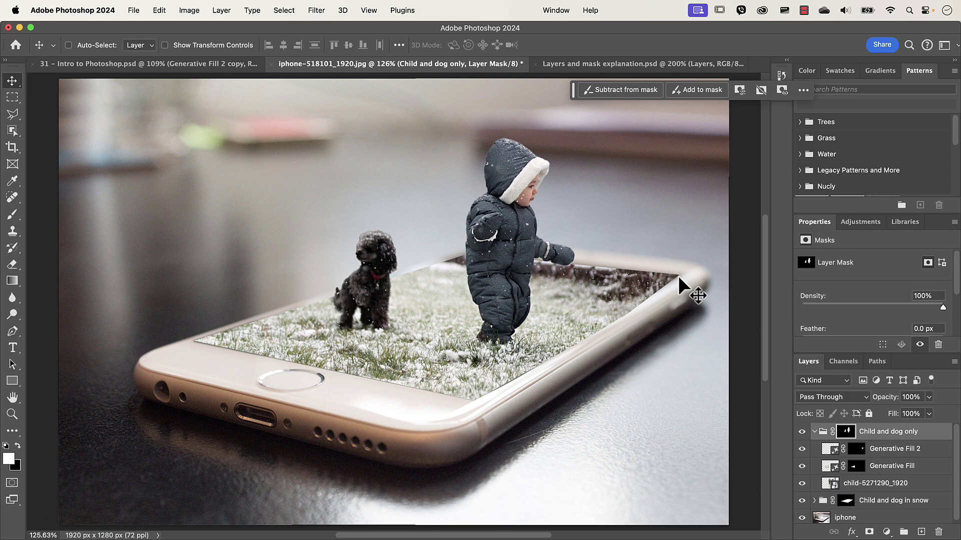
pyautogui.press('super')
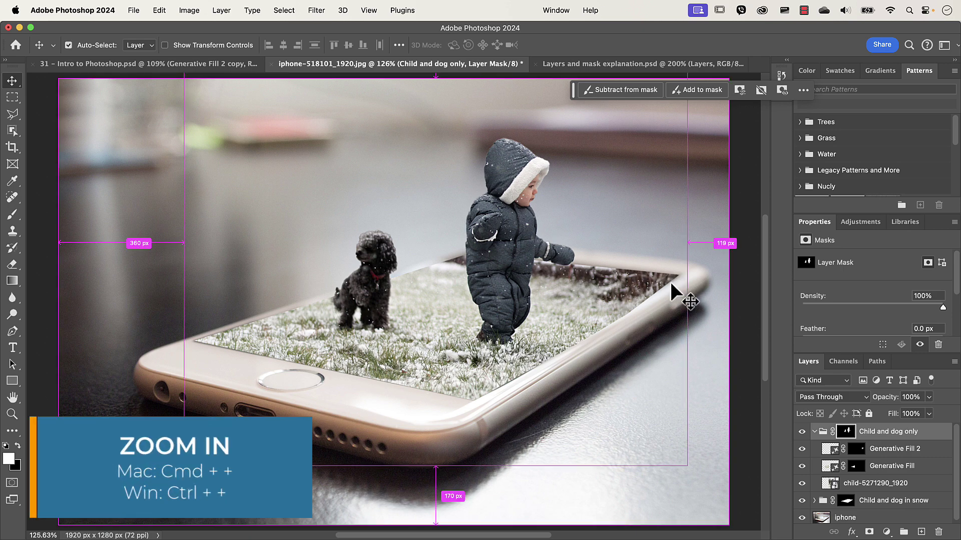
pyautogui.press('super+plus')
pyautogui.press('super+plus')
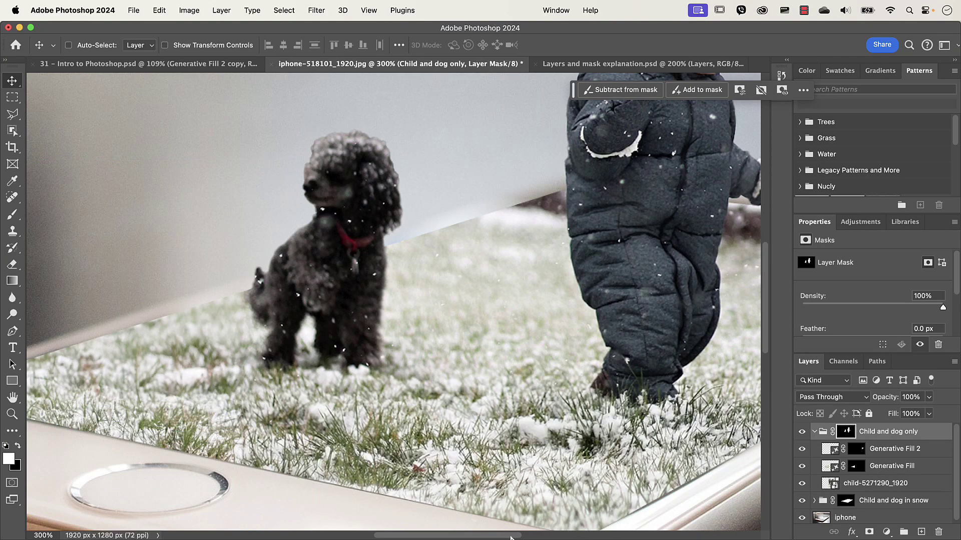
pyautogui.moveTo(508, 536); pyautogui.dragTo(607, 537)
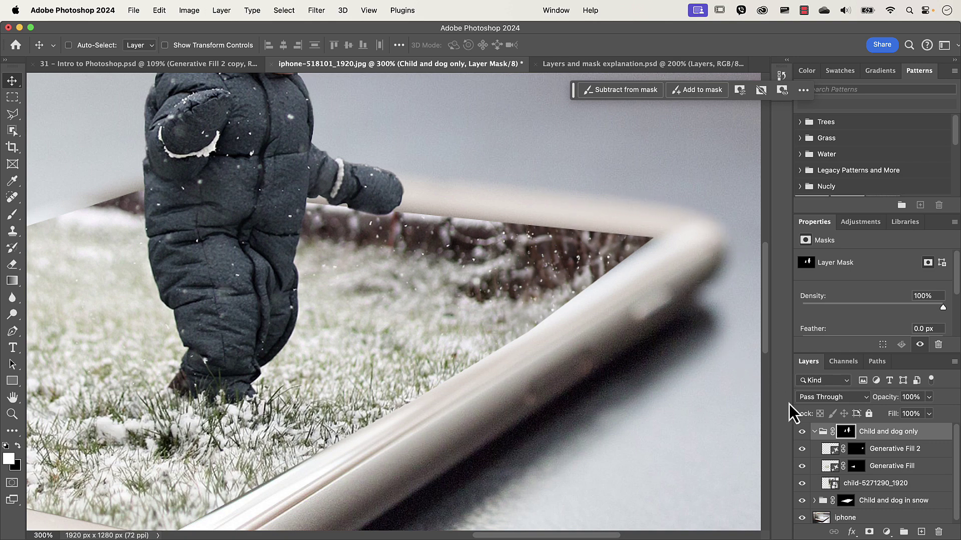
# Collapse the Child and dog only group and toggle both child-and-dog groups' visibility to examine what each one contributes.
pyautogui.click(814, 432)
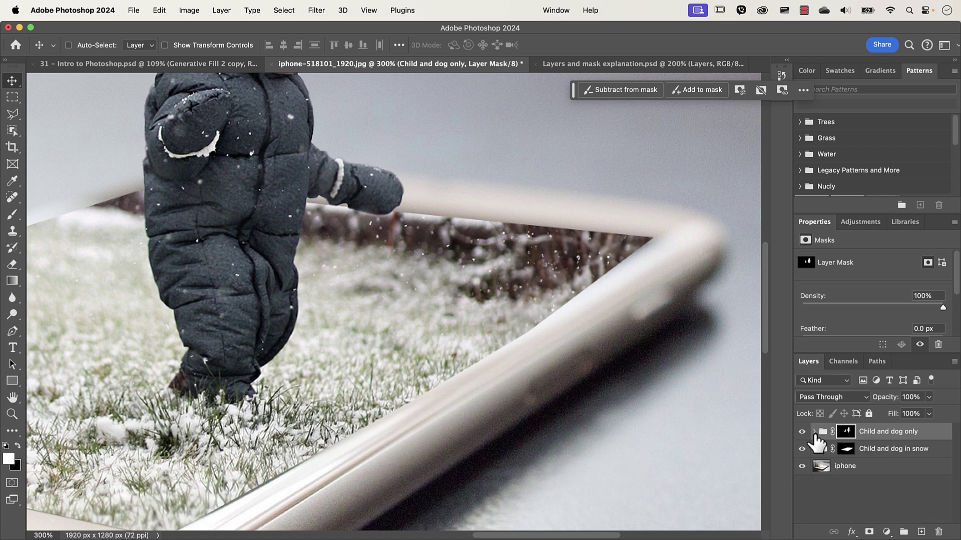
pyautogui.click(802, 431)
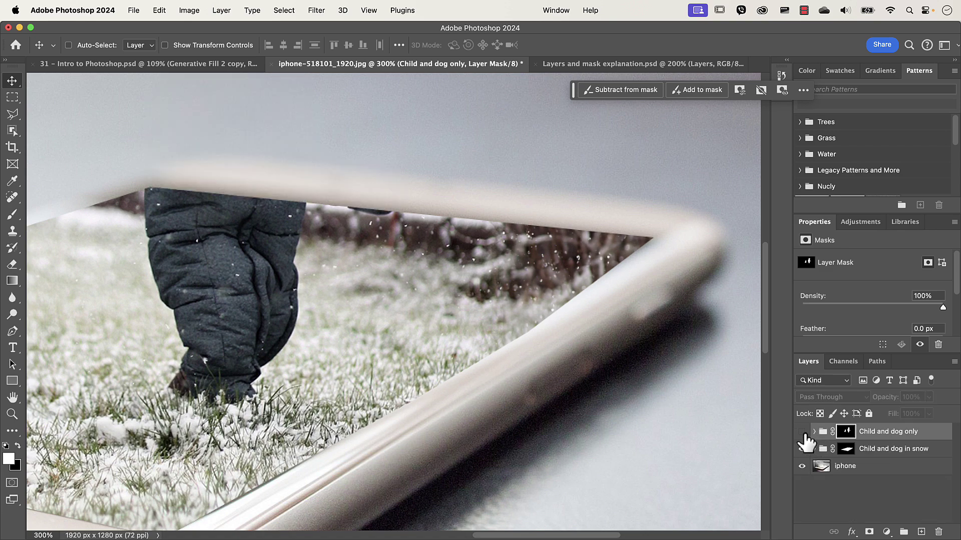
pyautogui.click(802, 432)
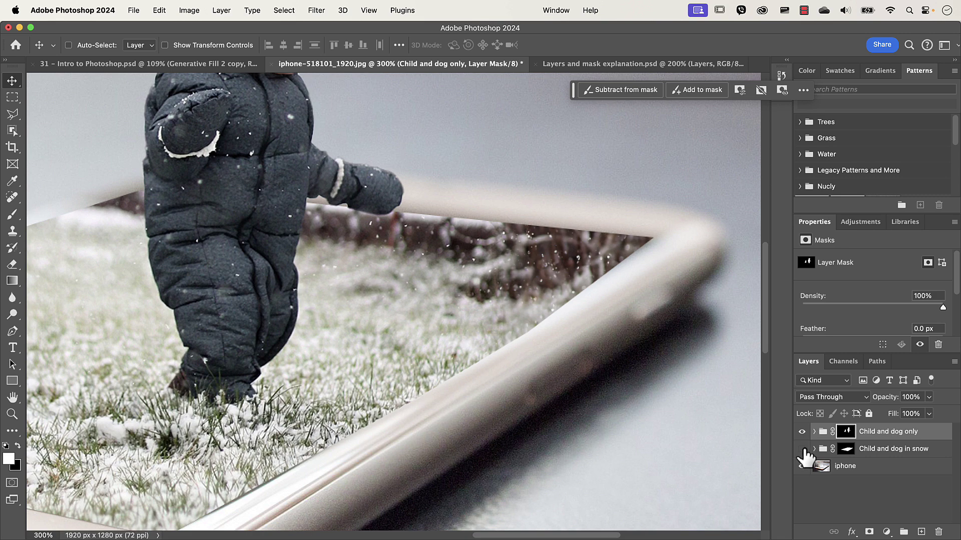
pyautogui.click(802, 449)
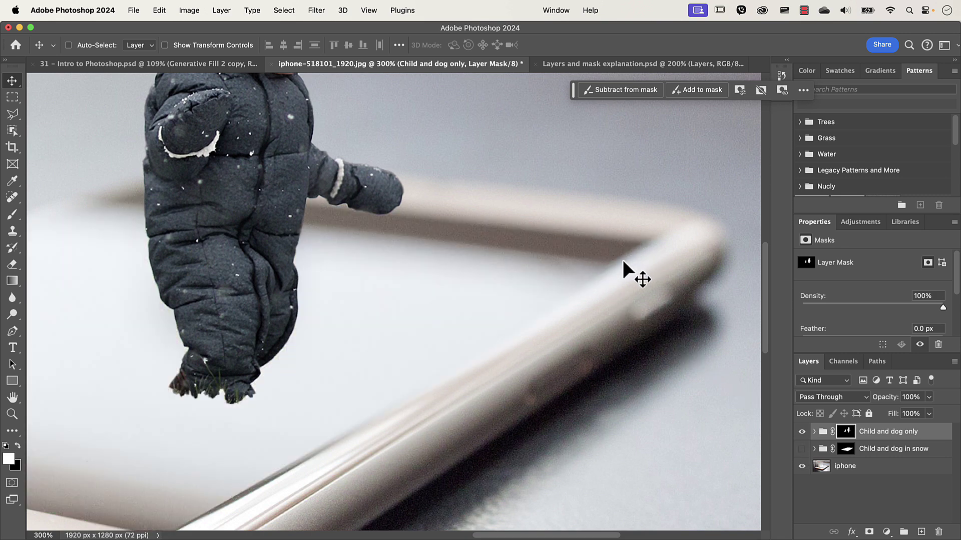
pyautogui.click(802, 449)
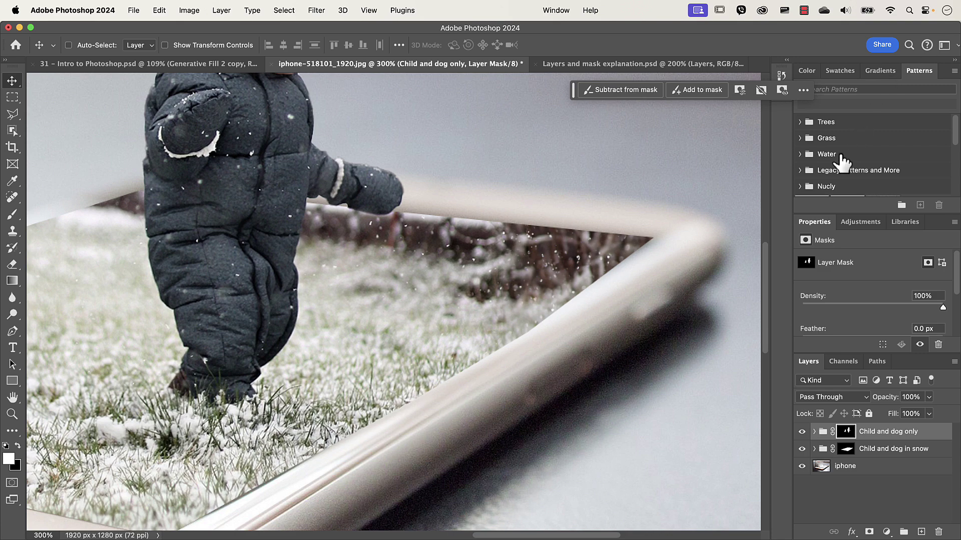
# Target the Child and dog in snow group's layer mask and set the Blur tool's brush to 42 px with 0% hardness.
pyautogui.click(847, 453)
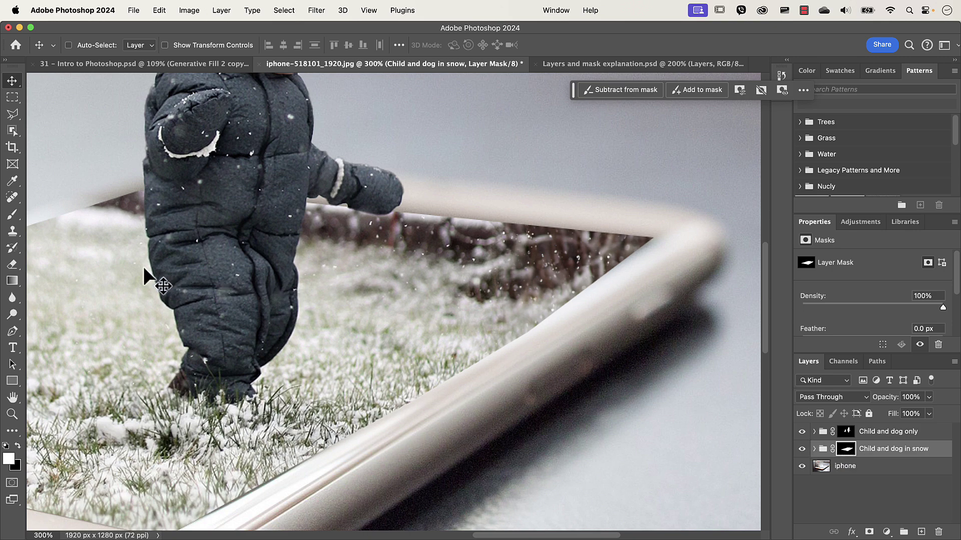
pyautogui.click(13, 300)
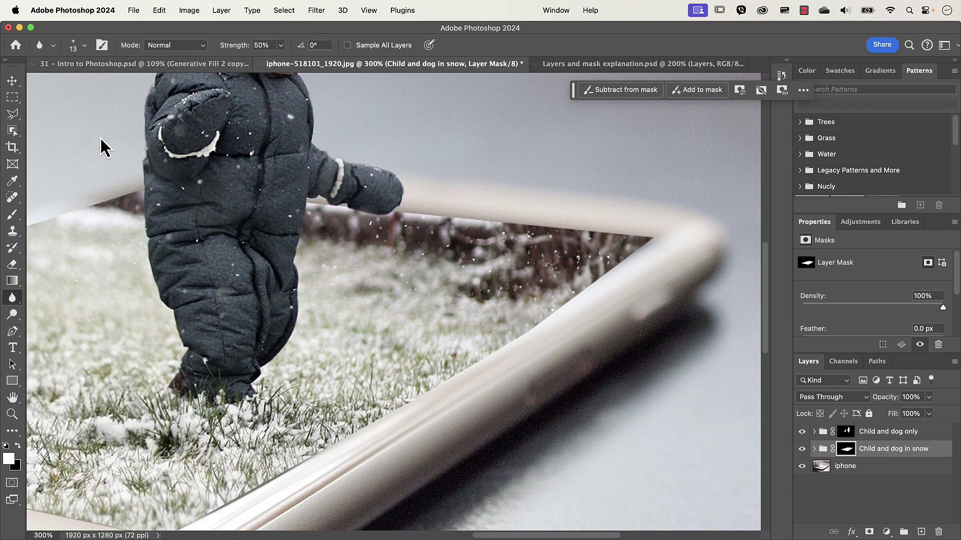
pyautogui.click(85, 48)
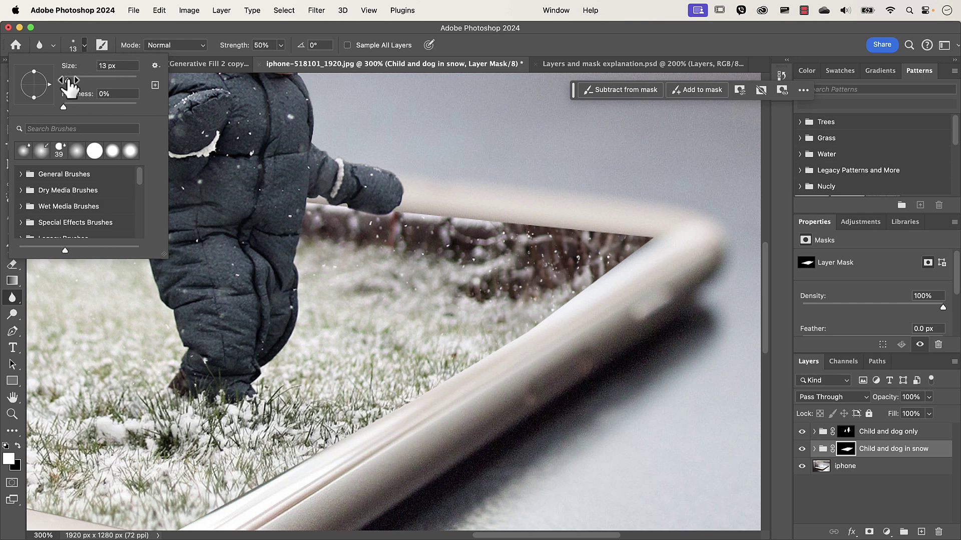
pyautogui.moveTo(68, 81)
pyautogui.mouseDown()
pyautogui.moveTo(102, 82)
pyautogui.moveTo(70, 82)
pyautogui.moveTo(80, 115)
pyautogui.mouseUp()
pyautogui.moveTo(79, 109); pyautogui.dragTo(145, 116)
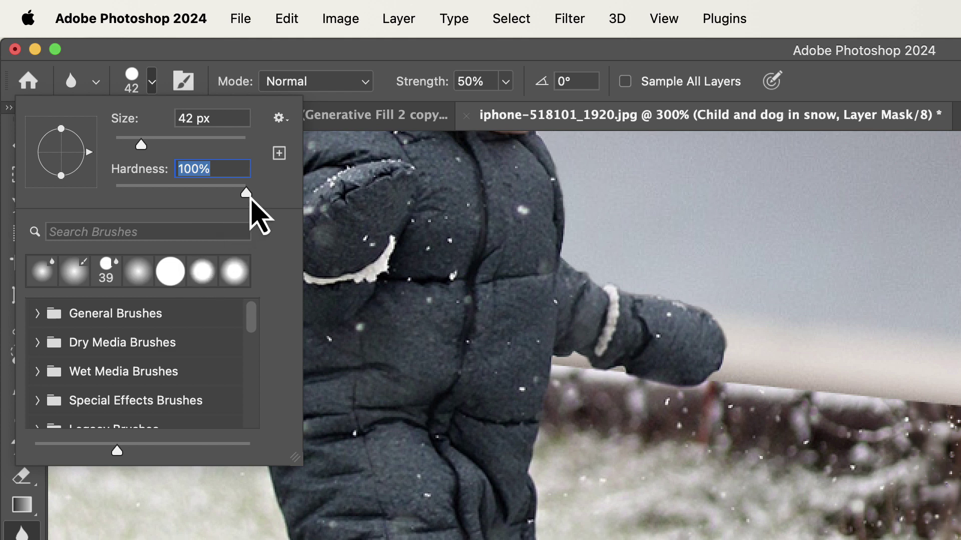
pyautogui.moveTo(250, 199); pyautogui.dragTo(100, 188)
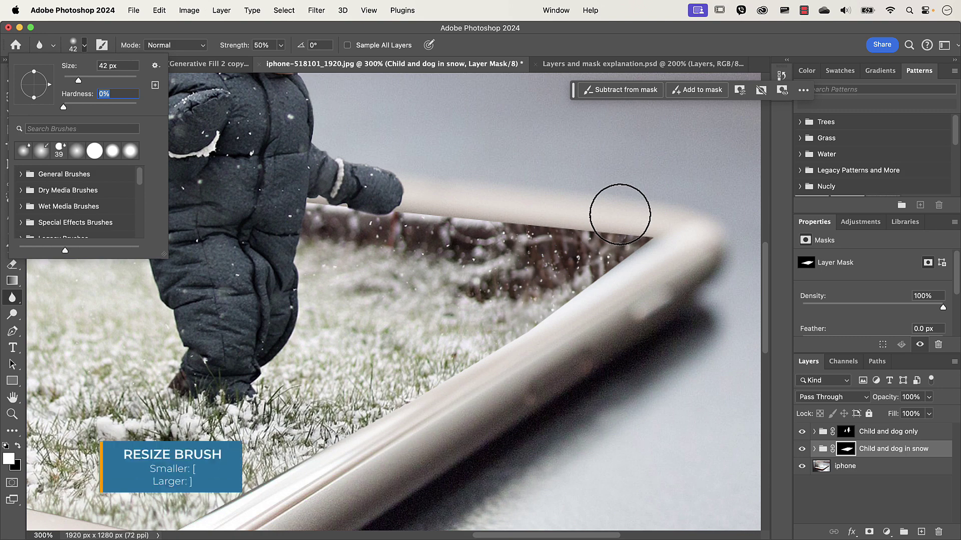
pyautogui.press('Return')
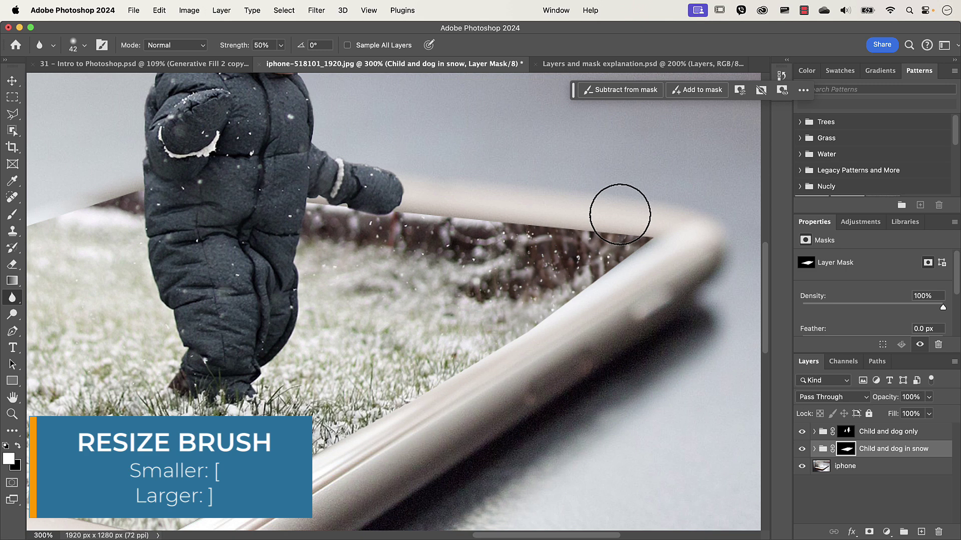
# Try smaller and larger Blur brush sizes and settle on 35 px.
pyautogui.press('[')
pyautogui.press('[')
pyautogui.press('[')
pyautogui.press(']')
pyautogui.press(']')
pyautogui.press(']')
pyautogui.press(']')
pyautogui.press(']')
pyautogui.press('[')
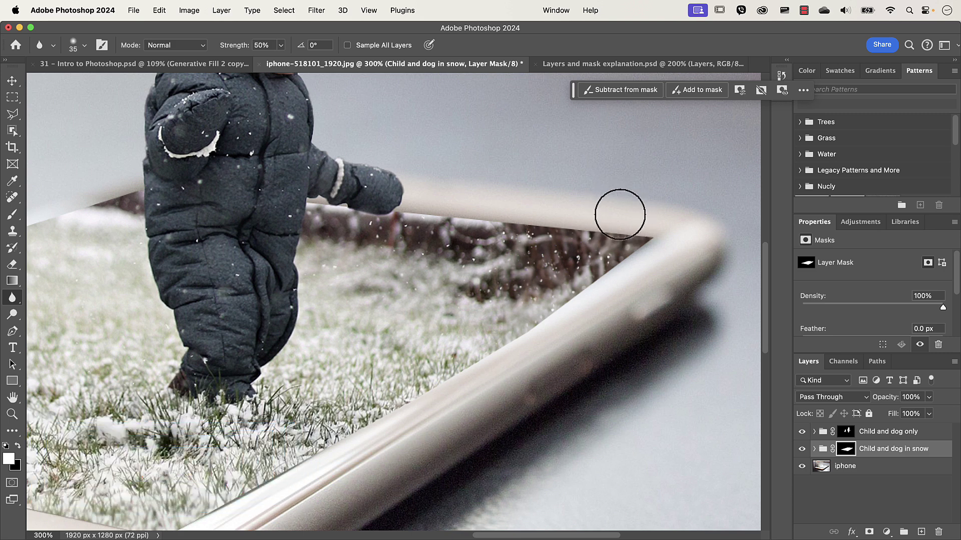
# Blur the snow mask's edge at the phone screen's far corner and down the screen's long side nearest the child.
pyautogui.click(84, 49)
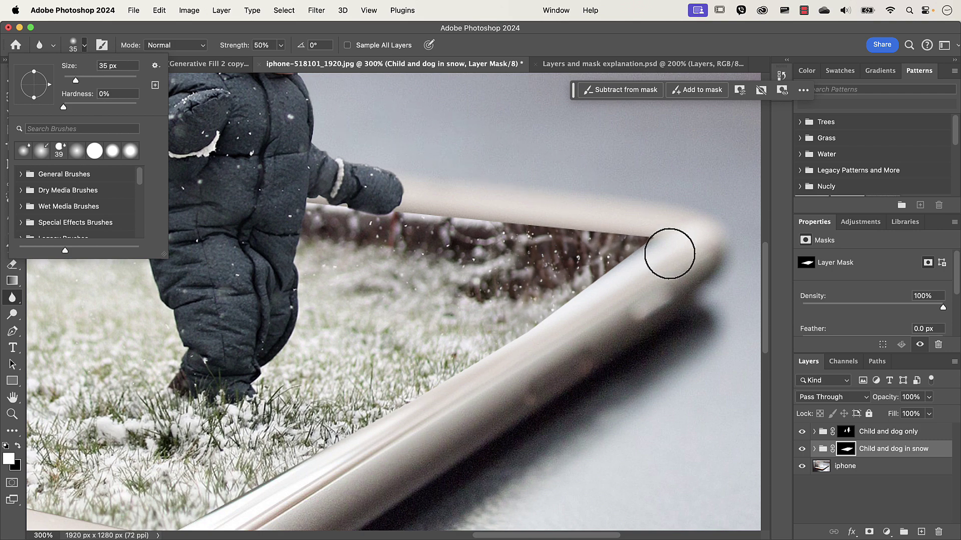
pyautogui.click(654, 240)
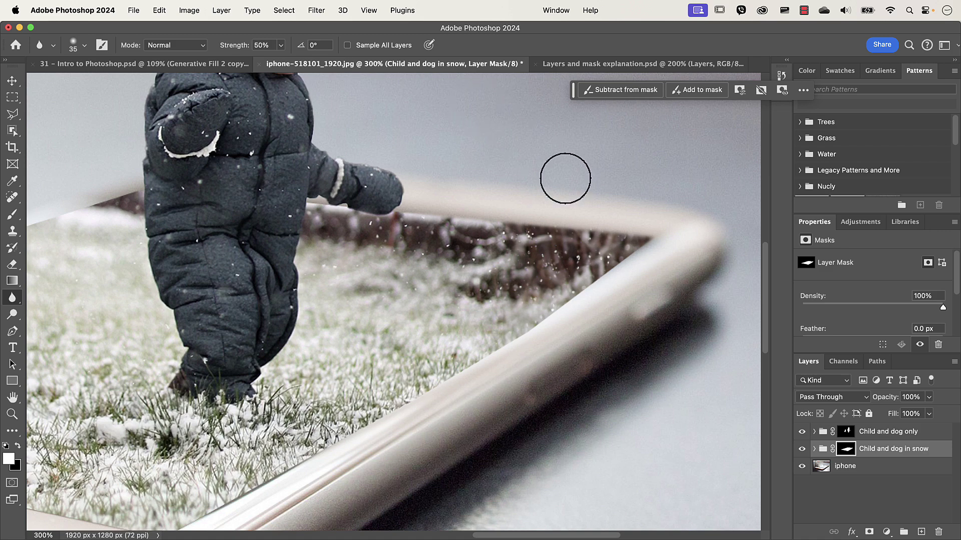
pyautogui.moveTo(622, 258)
pyautogui.mouseDown()
pyautogui.moveTo(519, 332)
pyautogui.moveTo(254, 492)
pyautogui.moveTo(231, 488)
pyautogui.moveTo(208, 463)
pyautogui.moveTo(195, 511)
pyautogui.mouseUp()
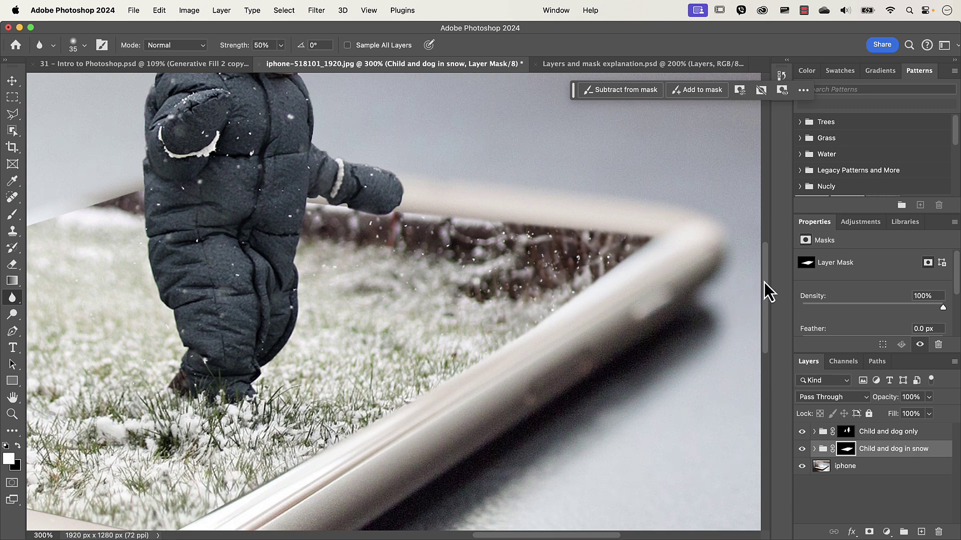
# Blur the rest of the snow mask's edge, including the near corner and the side beside the home button.
pyautogui.scroll(3, 764, 282)
pyautogui.scroll(-5, 766, 289)
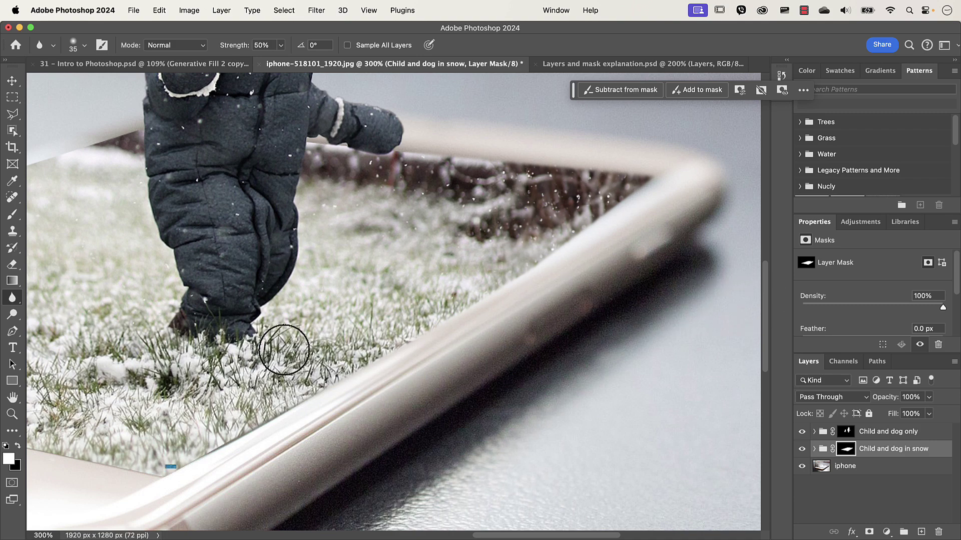
pyautogui.press('space')
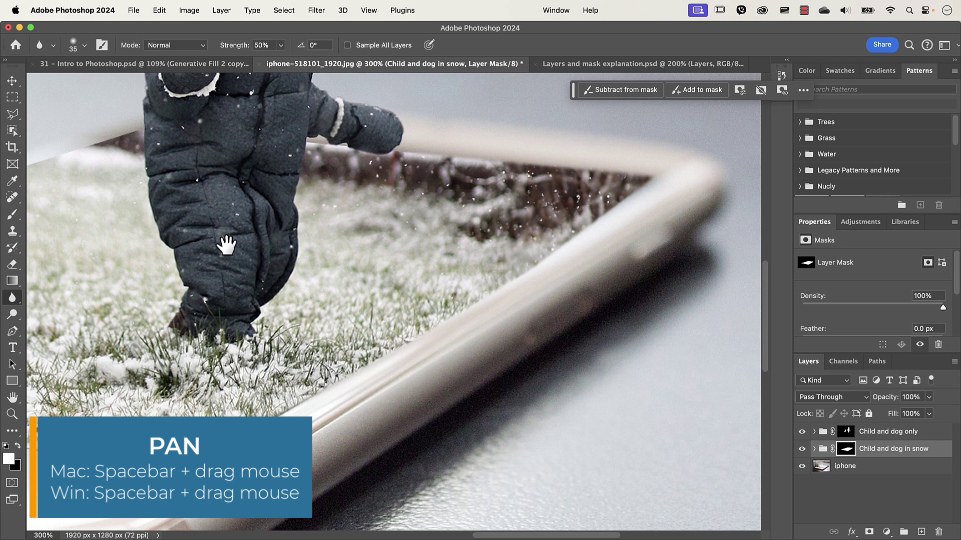
pyautogui.moveTo(226, 245)
pyautogui.mouseDown()
pyautogui.moveTo(248, 220)
pyautogui.moveTo(393, 154)
pyautogui.mouseUp()
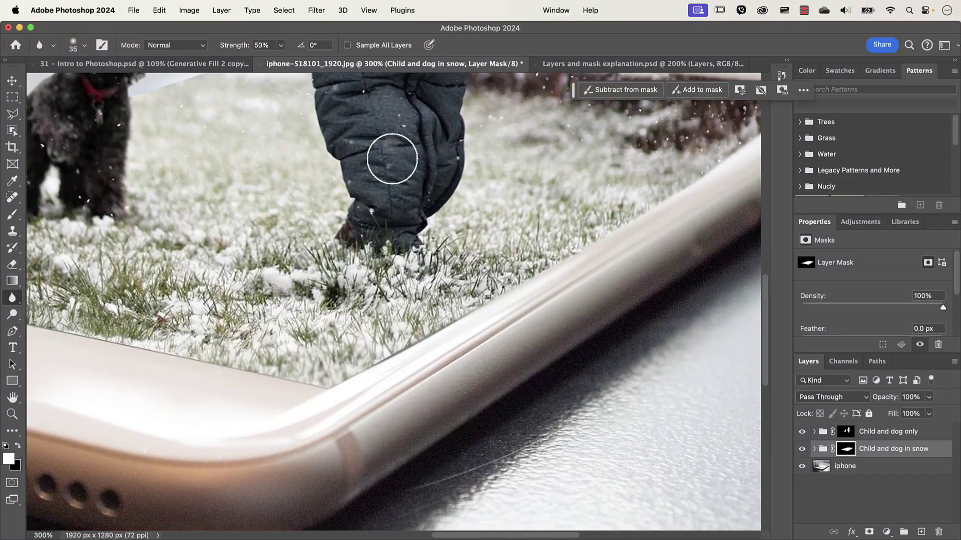
pyautogui.moveTo(521, 286)
pyautogui.mouseDown()
pyautogui.moveTo(399, 357)
pyautogui.moveTo(412, 348)
pyautogui.moveTo(158, 350)
pyautogui.mouseUp()
pyautogui.moveTo(158, 351)
pyautogui.mouseDown()
pyautogui.moveTo(456, 389)
pyautogui.moveTo(148, 330)
pyautogui.moveTo(281, 355)
pyautogui.mouseUp()
pyautogui.moveTo(249, 348); pyautogui.dragTo(97, 314)
pyautogui.hscroll(10, 403, 213)
pyautogui.scroll(5, 403, 214)
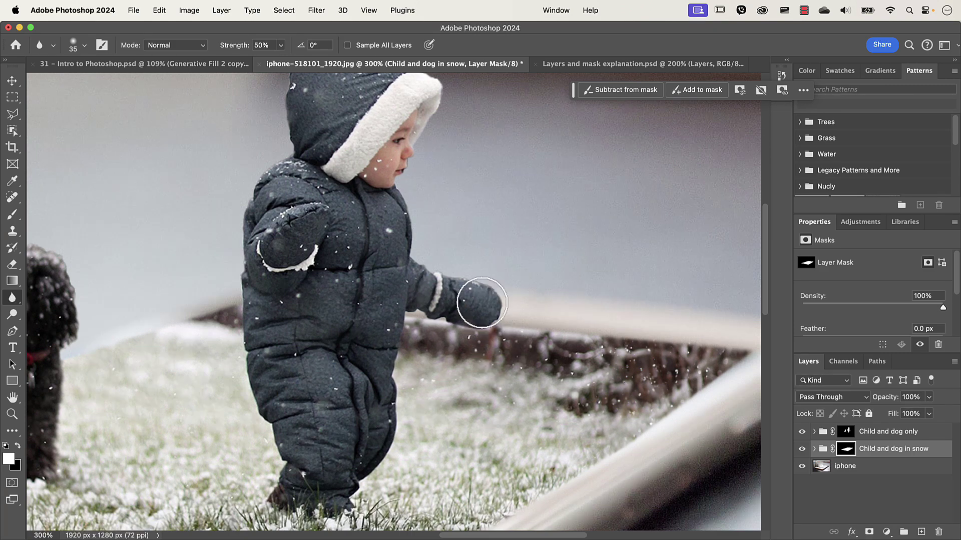
pyautogui.click(372, 11)
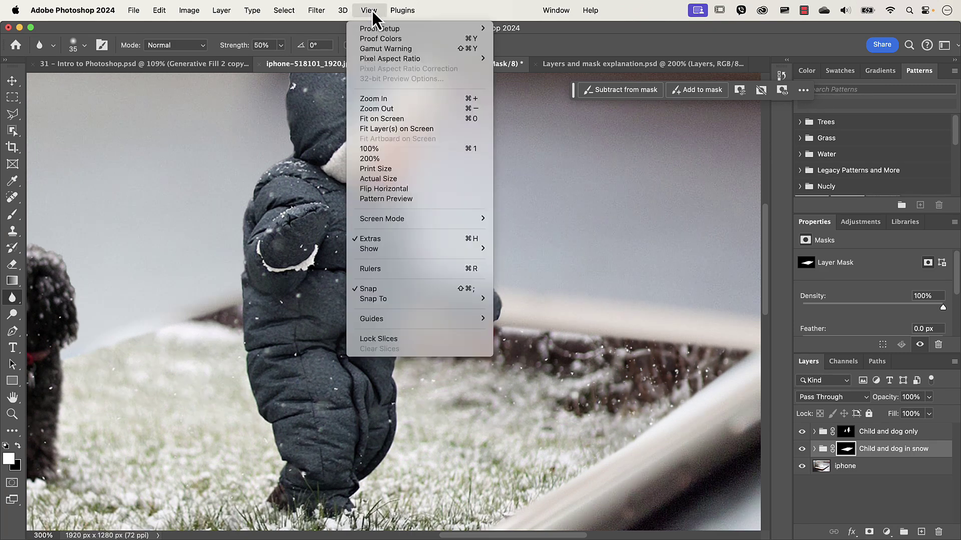
pyautogui.click(374, 120)
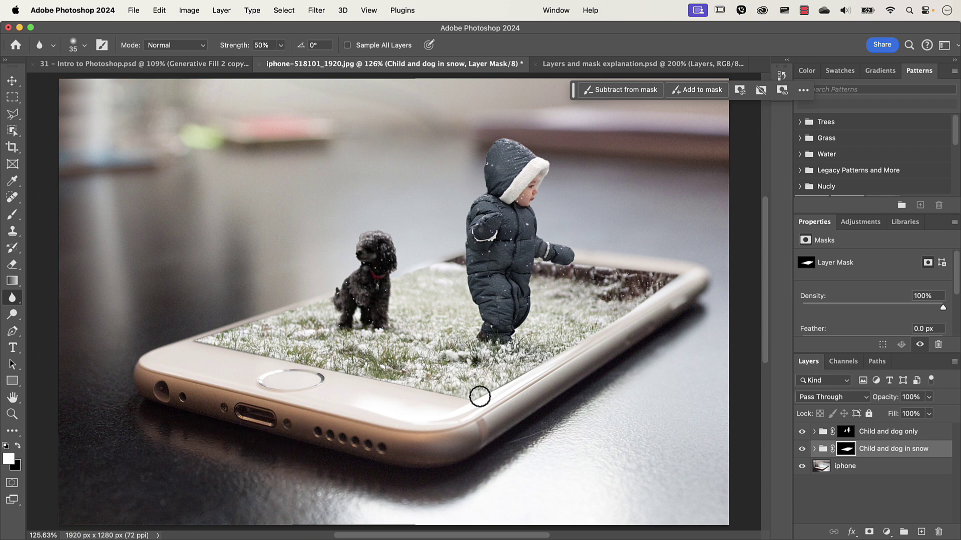
pyautogui.moveTo(479, 396)
pyautogui.mouseDown()
pyautogui.moveTo(517, 373)
pyautogui.moveTo(563, 365)
pyautogui.mouseUp()
# Place pexels-cottonbro-studio-9667826.jpg as an embedded image above the Child and dog in snow group.
pyautogui.click(136, 12)
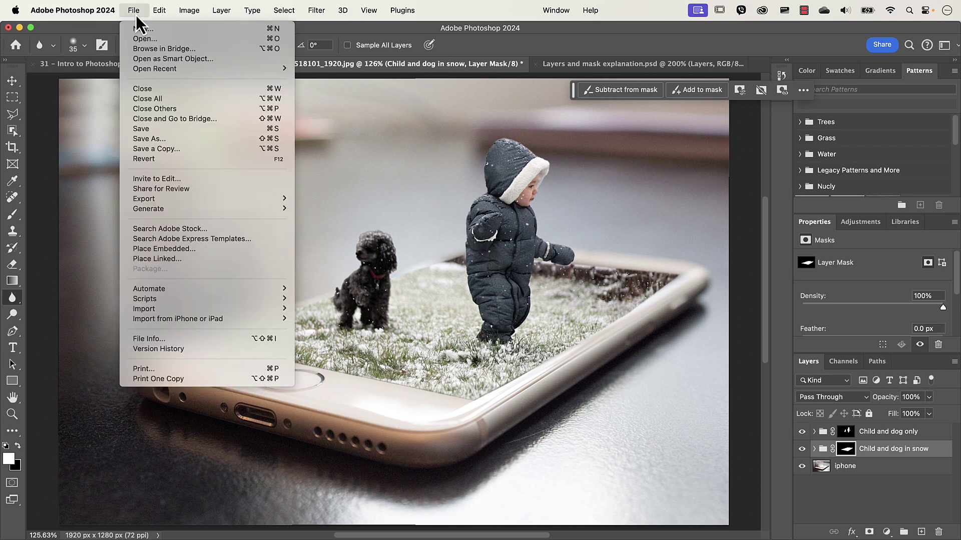
pyautogui.click(171, 252)
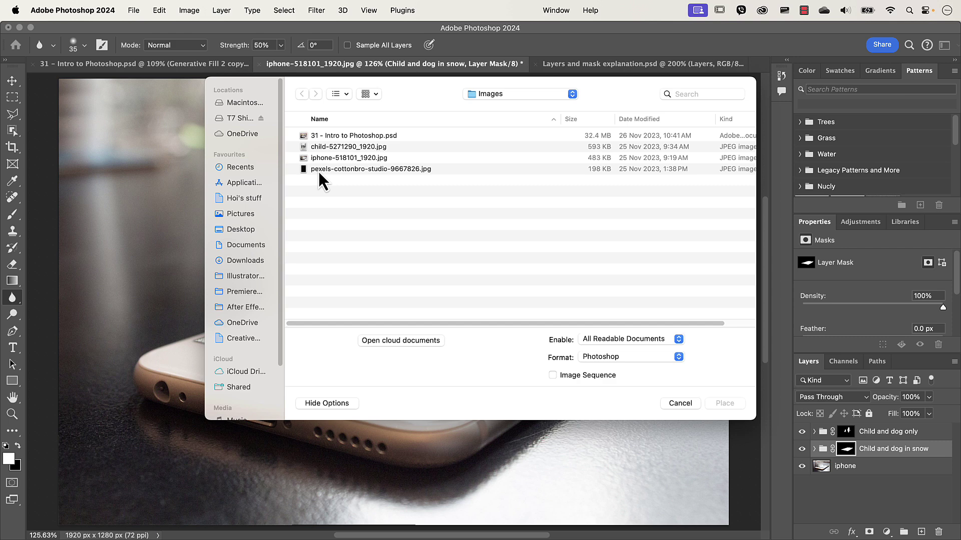
pyautogui.click(352, 170)
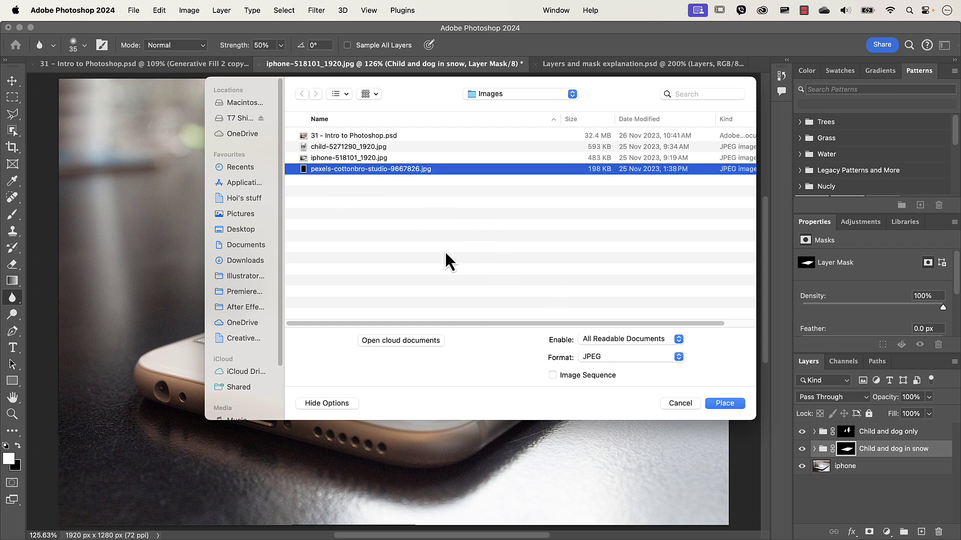
pyautogui.click(724, 403)
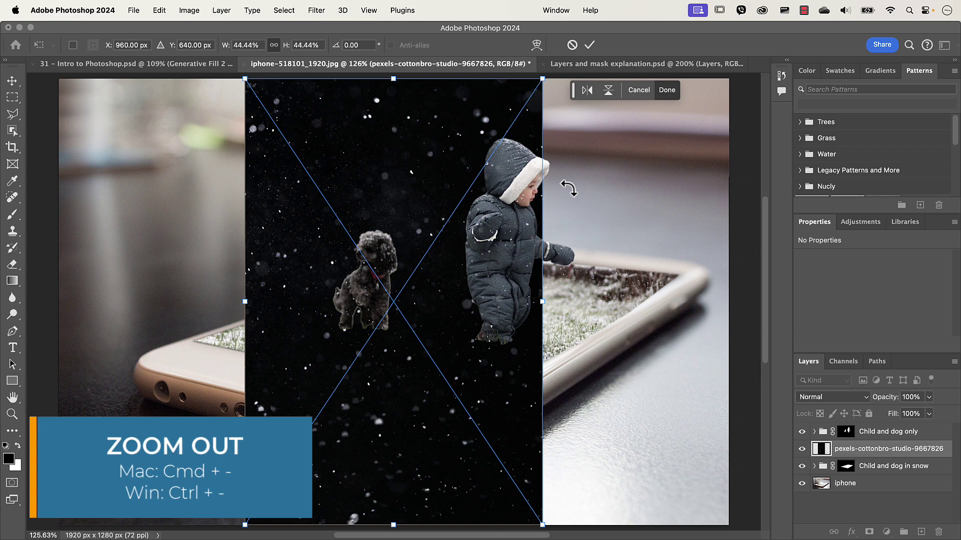
# Rotate the placed falling-snow image 90° so it lies horizontally across the canvas.
pyautogui.press('super+minus')
pyautogui.press('super+minus')
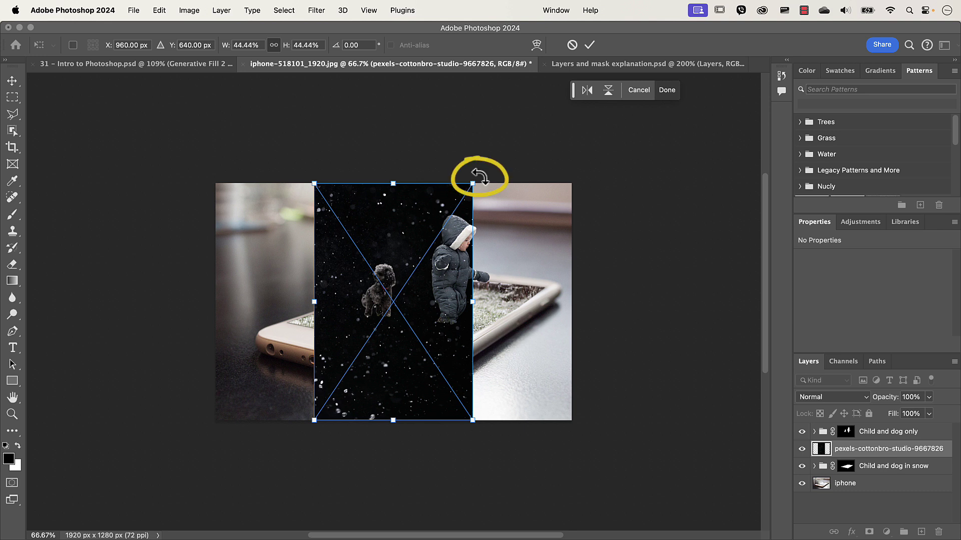
pyautogui.moveTo(480, 176); pyautogui.dragTo(523, 391)
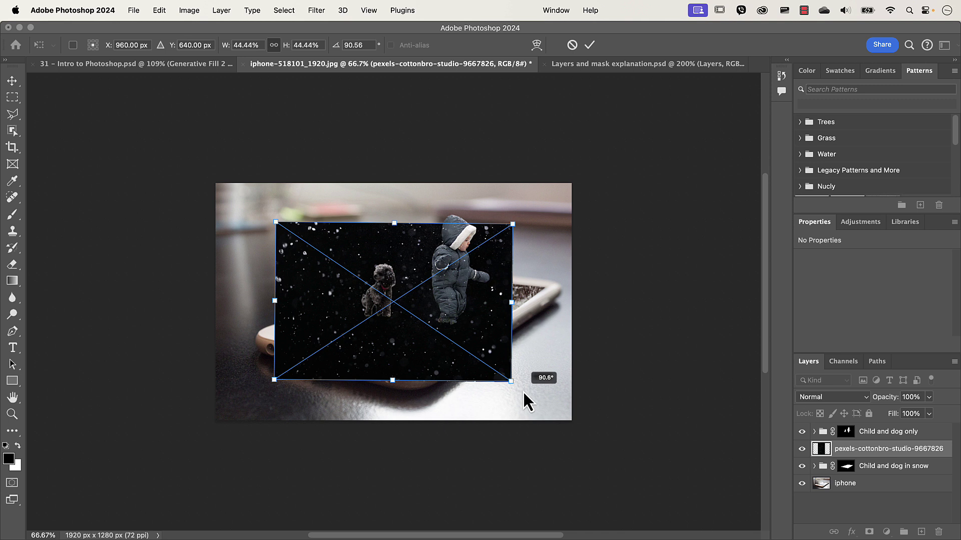
pyautogui.moveTo(523, 392); pyautogui.dragTo(551, 389)
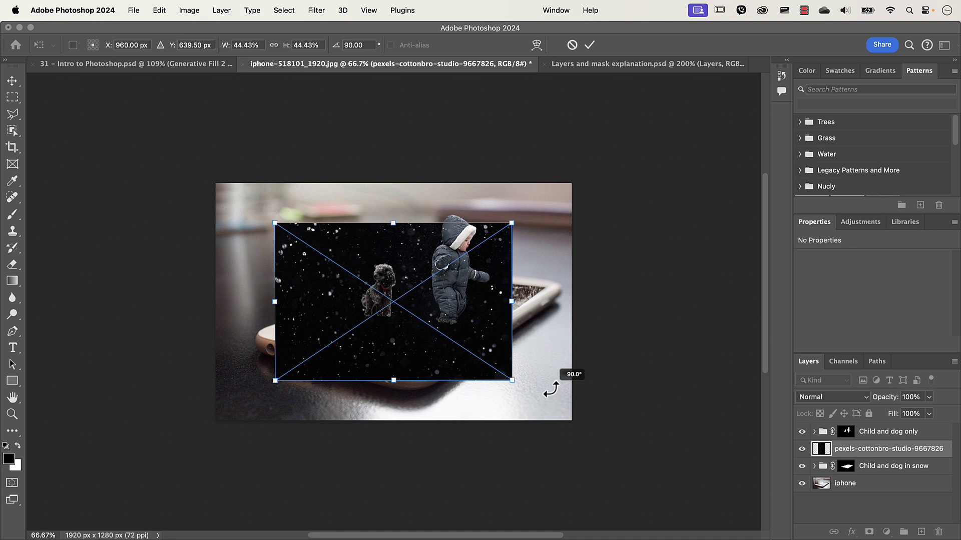
pyautogui.moveTo(551, 390); pyautogui.dragTo(551, 389)
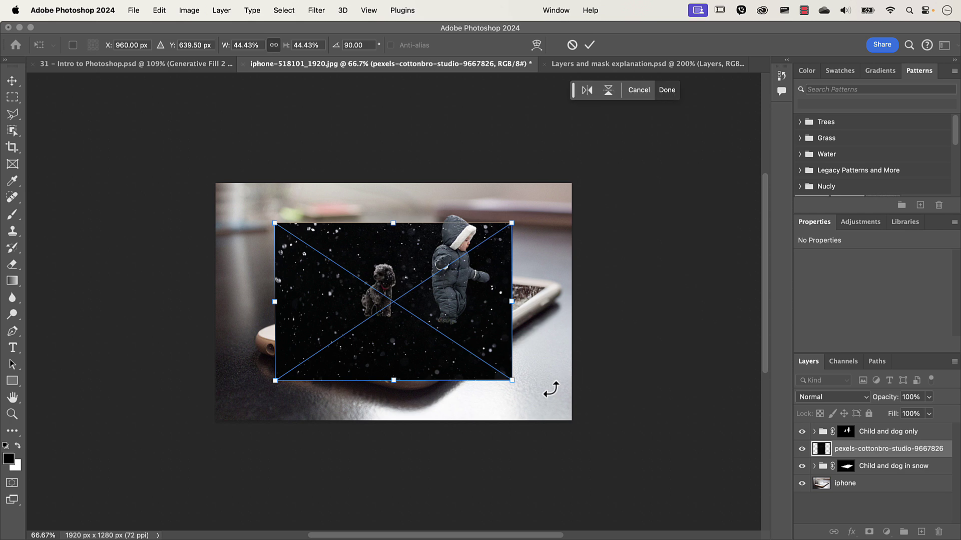
# Scale the falling-snow image to about 67.9% so it covers the whole canvas, and commit the transform.
pyautogui.moveTo(513, 223); pyautogui.dragTo(570, 176)
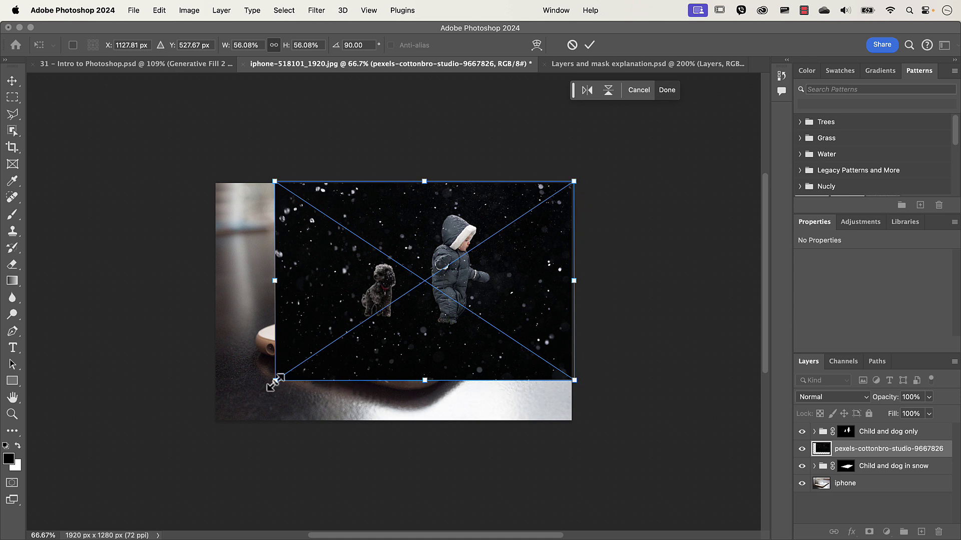
pyautogui.moveTo(274, 381); pyautogui.dragTo(211, 423)
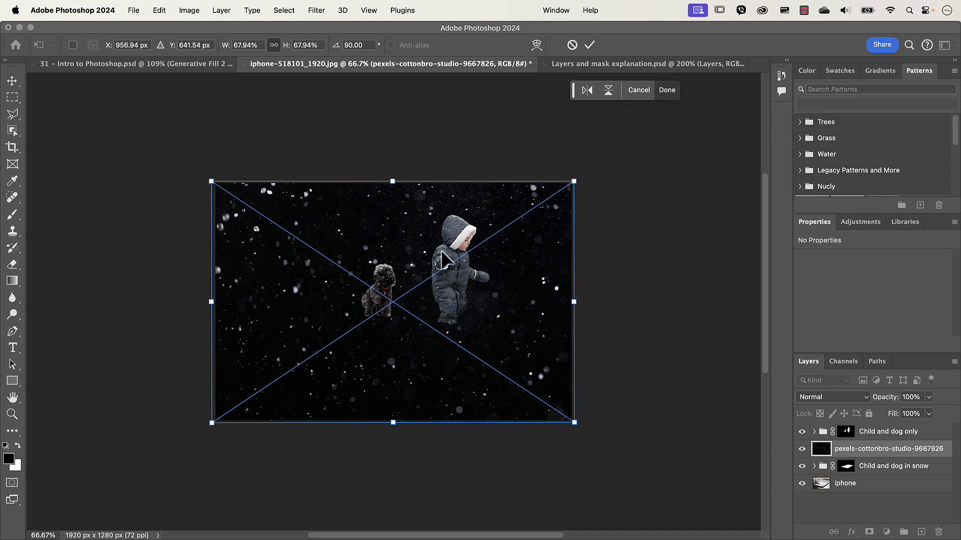
pyautogui.click(591, 48)
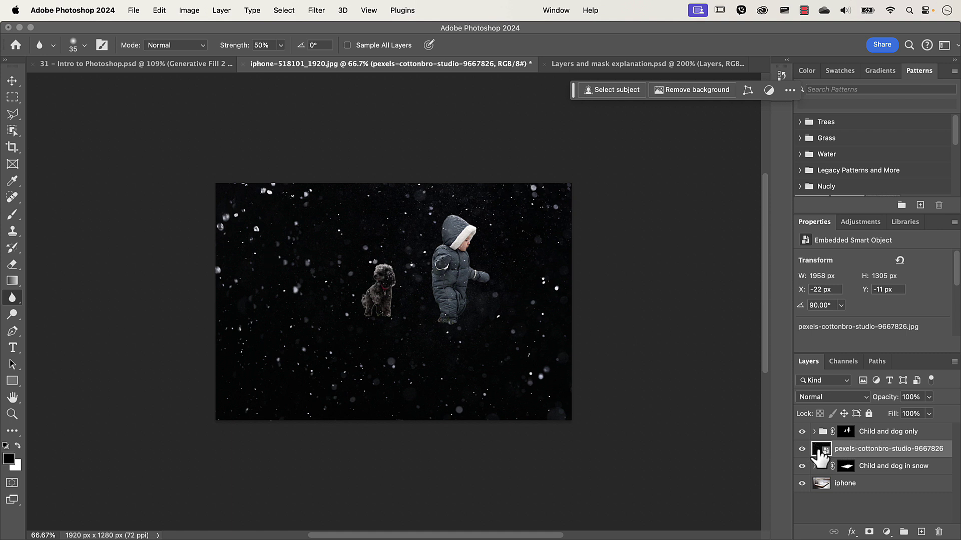
# Move the falling-snow layer to the top of the layer stack, outside and above the Child and dog only group.
pyautogui.moveTo(819, 451); pyautogui.dragTo(901, 425)
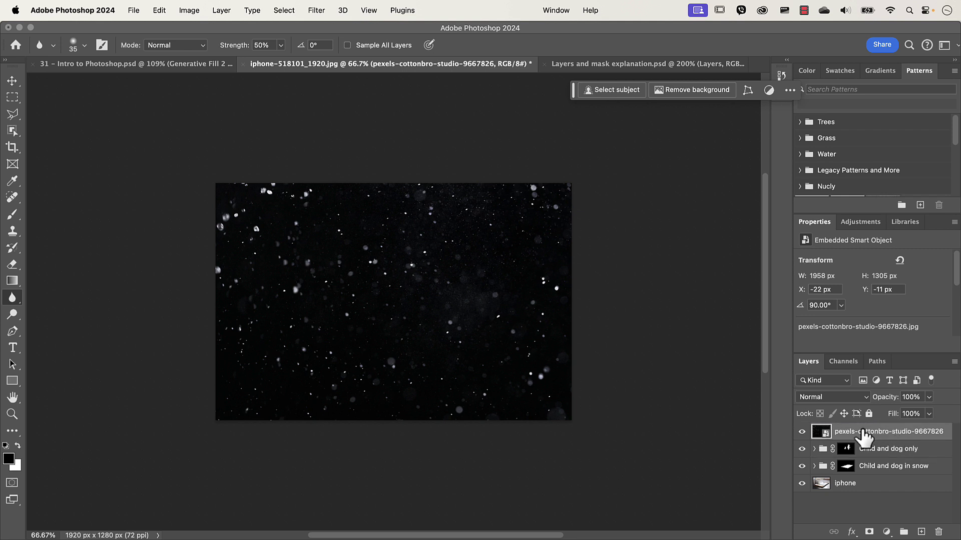
pyautogui.moveTo(824, 433); pyautogui.dragTo(826, 451)
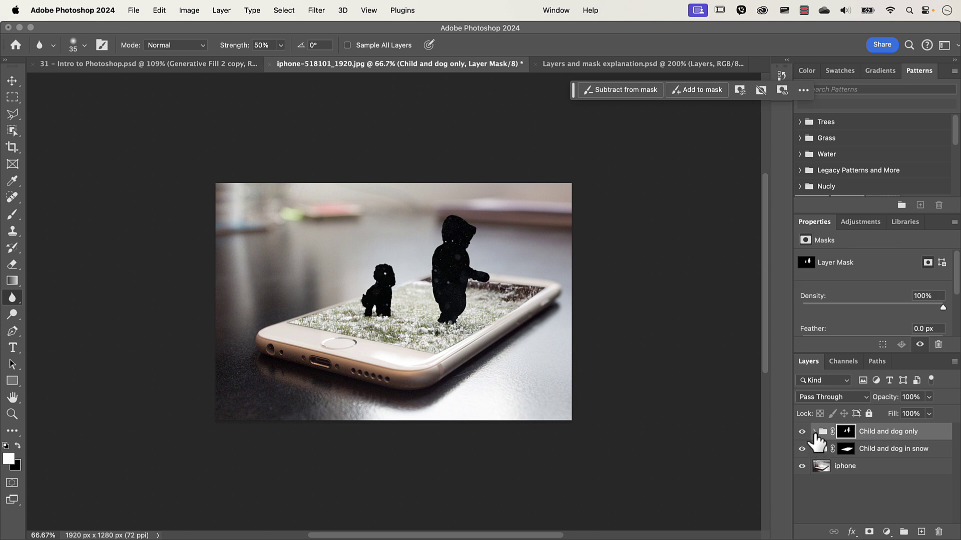
pyautogui.click(814, 432)
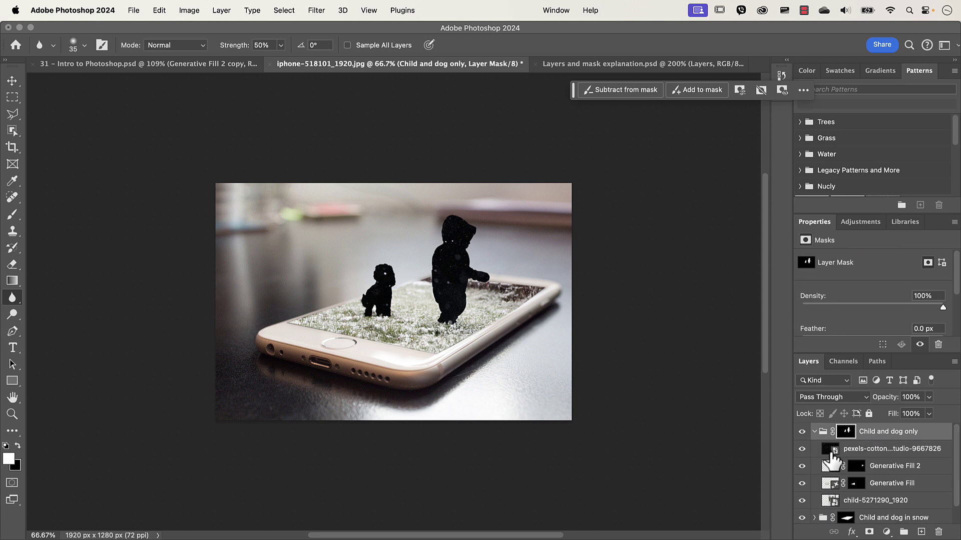
pyautogui.moveTo(832, 456); pyautogui.dragTo(821, 424)
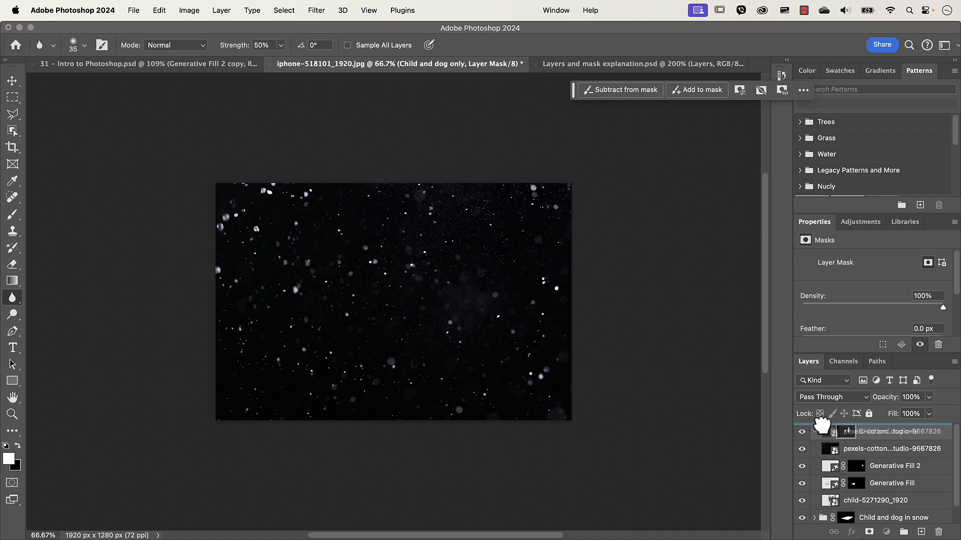
pyautogui.moveTo(821, 424); pyautogui.dragTo(821, 425)
pyautogui.click(814, 448)
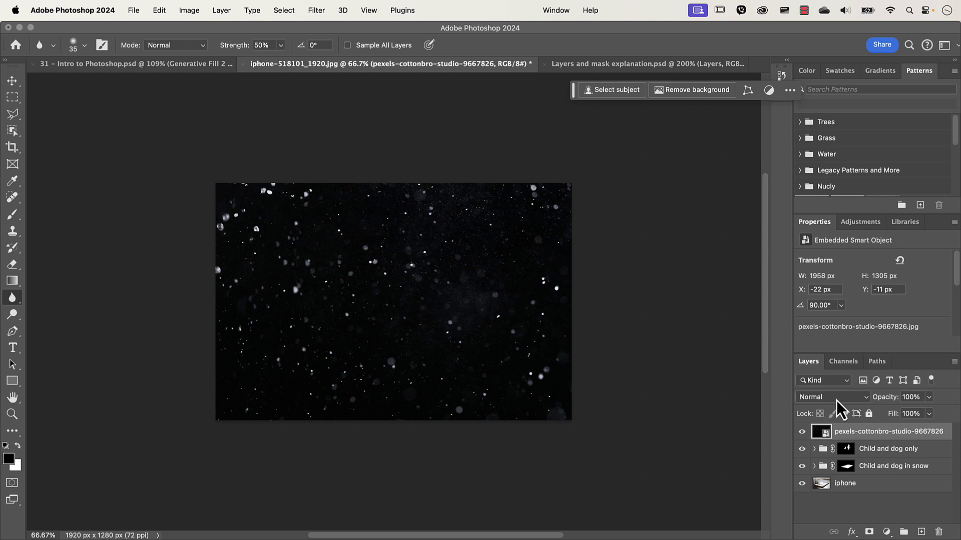
# Set the falling-snow layer's blend mode to Screen and fit the image on screen.
pyautogui.click(836, 400)
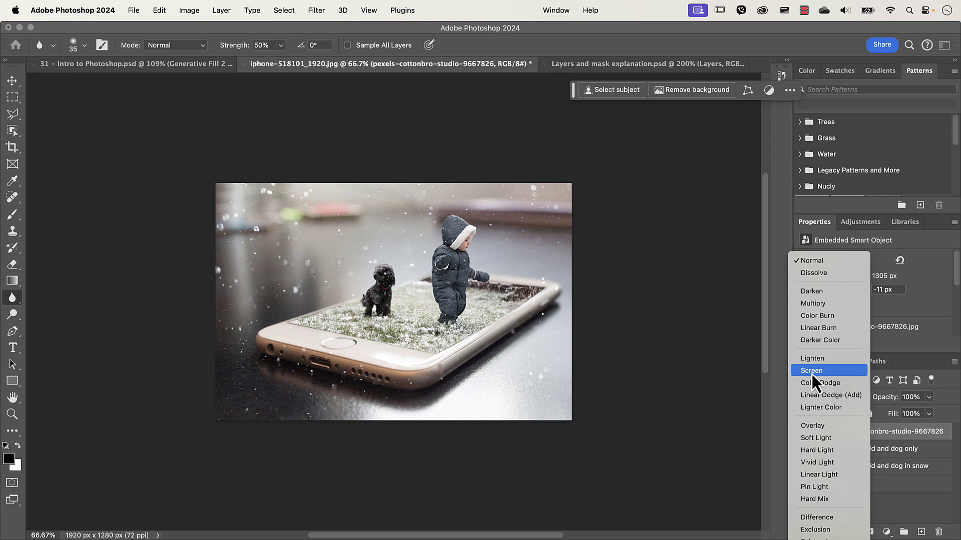
pyautogui.click(812, 374)
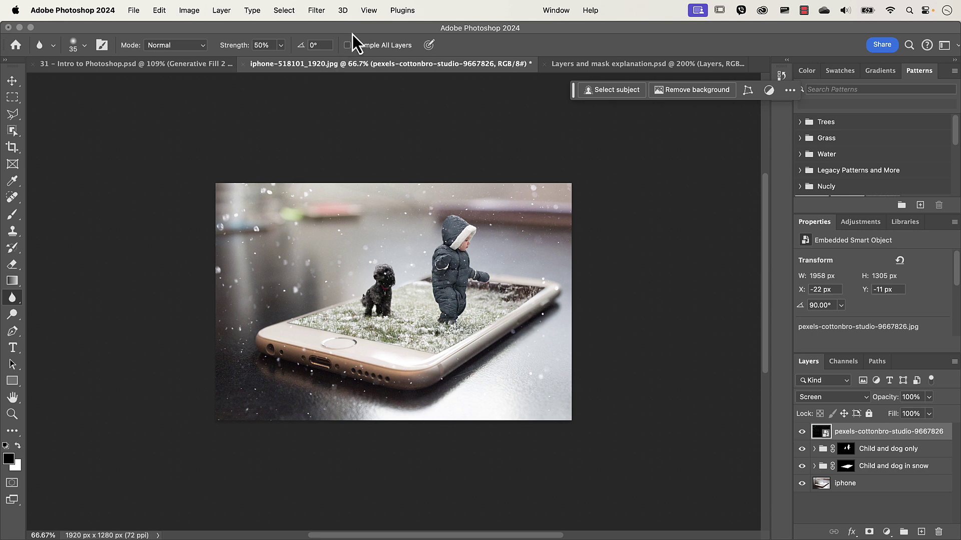
pyautogui.click(368, 11)
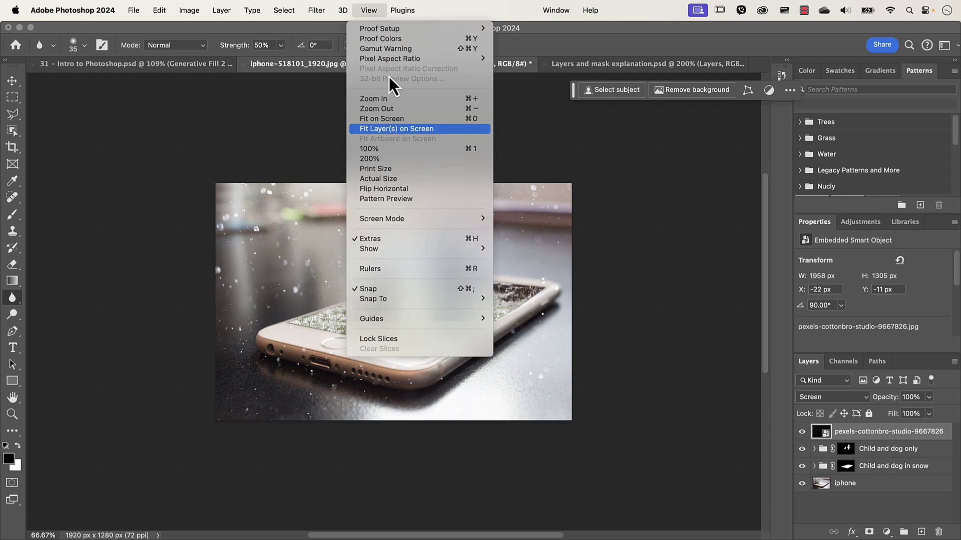
pyautogui.click(393, 122)
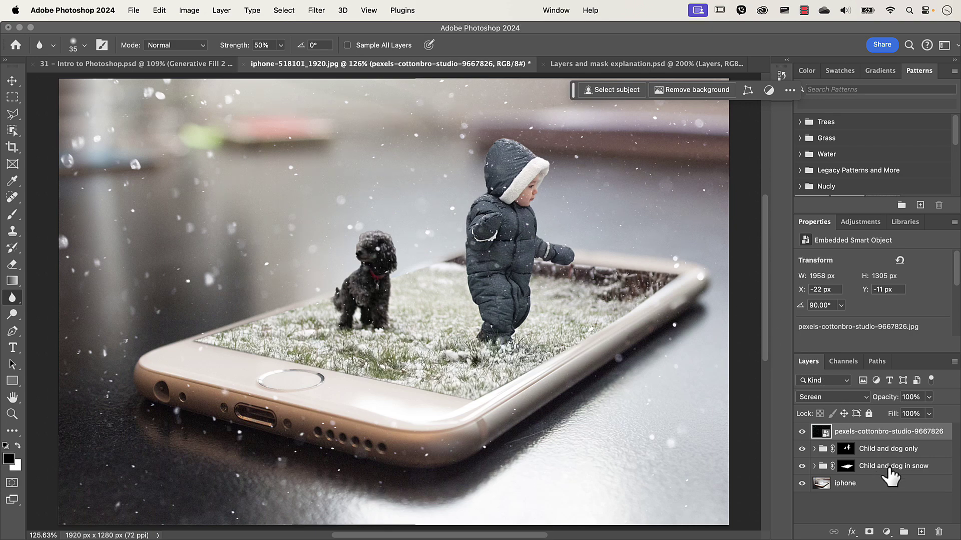
# Preview other blend modes, such as Soft Light, on the falling-snow layer without applying one.
pyautogui.click(836, 398)
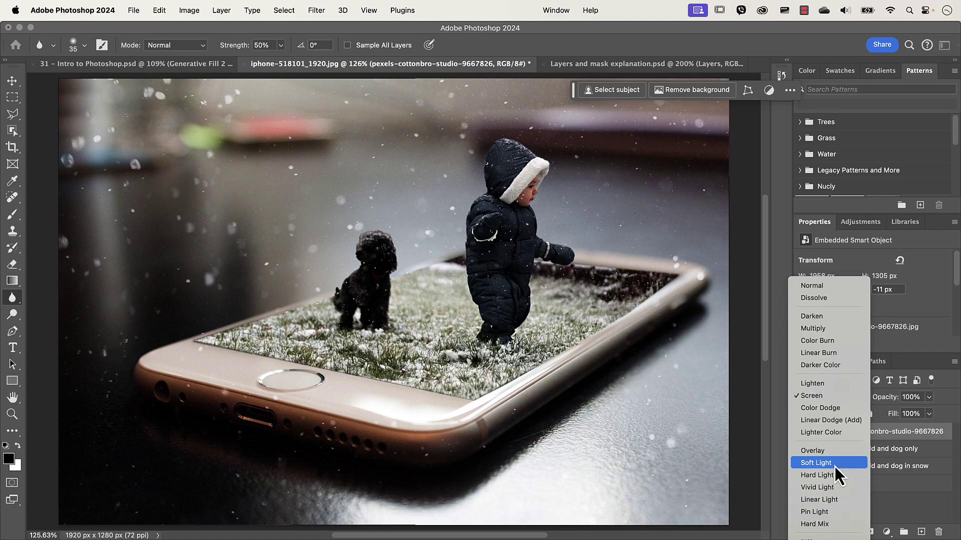
pyautogui.click(905, 433)
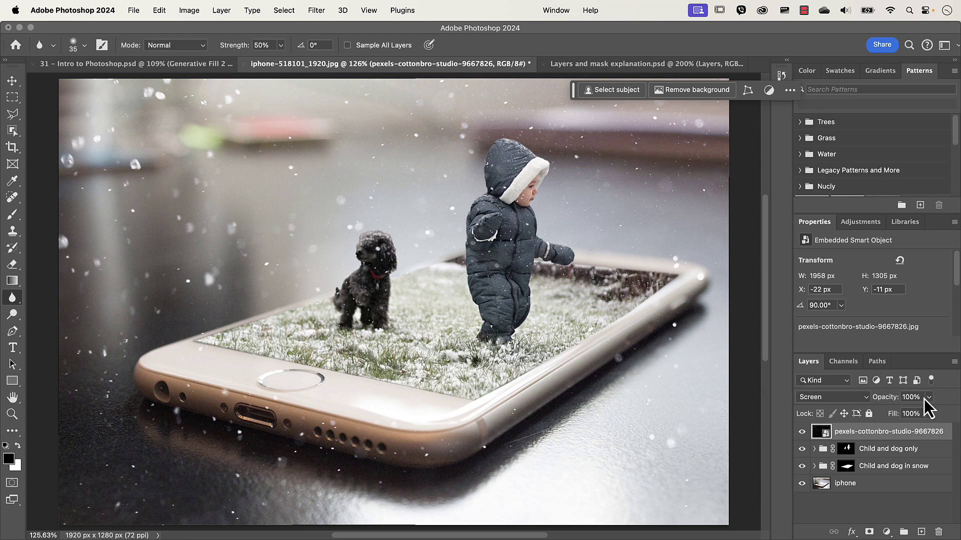
pyautogui.moveTo(888, 408)
pyautogui.mouseDown()
pyautogui.moveTo(875, 408)
pyautogui.moveTo(898, 405)
pyautogui.mouseUp()
# Examine the title text in the finished 31 – Intro to Photoshop.psd document and return to the iPhone composite.
pyautogui.click(128, 68)
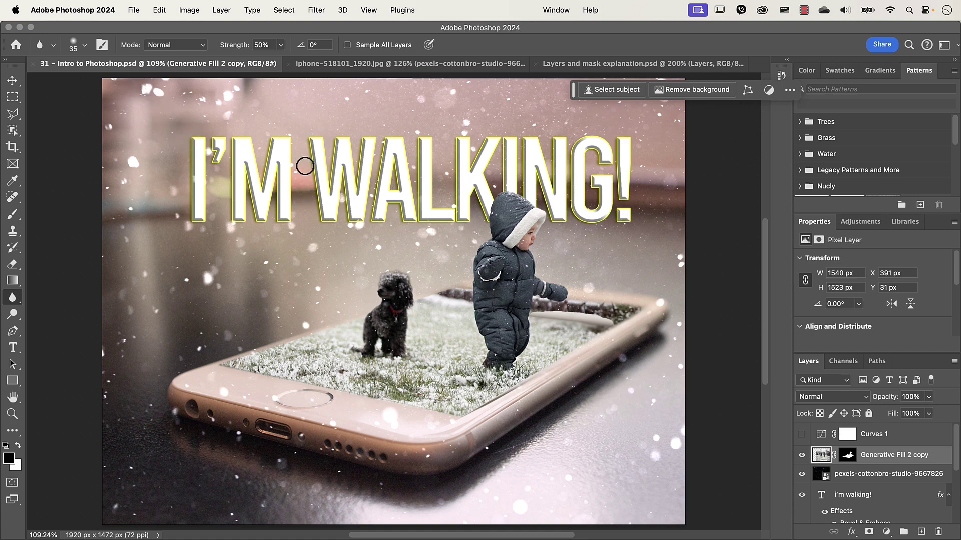
pyautogui.click(338, 67)
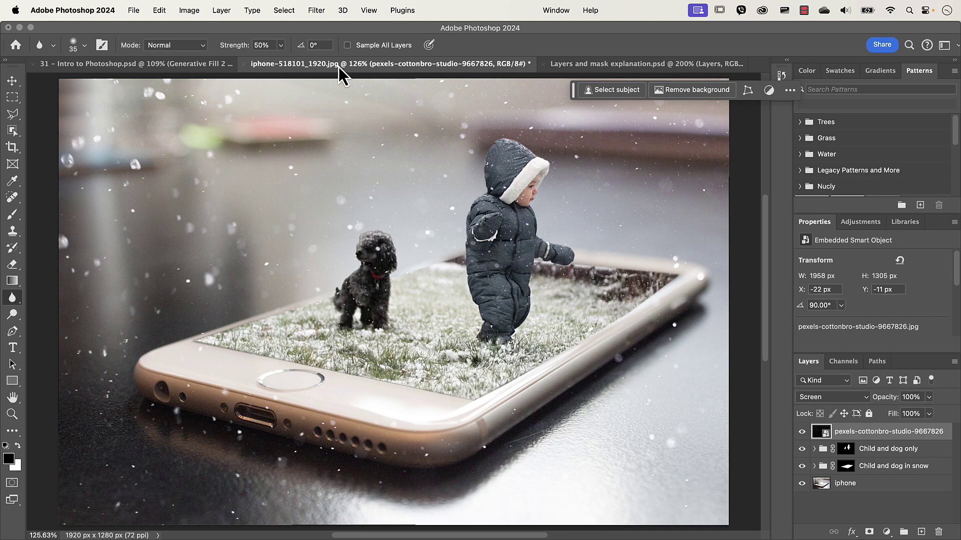
# Add the text "I'm Walking!" to the blurred background above the dog, resetting the contextual task bar's position.
pyautogui.click(14, 351)
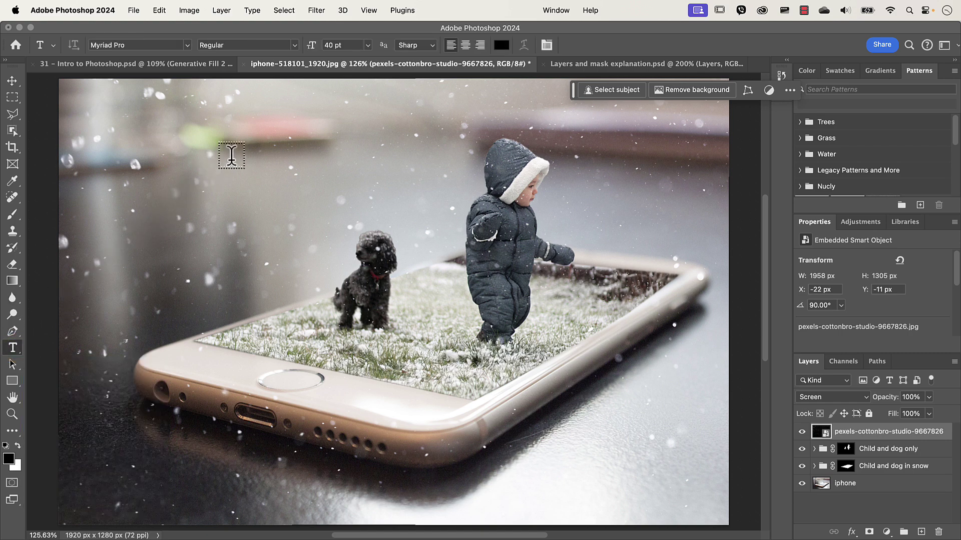
pyautogui.click(224, 161)
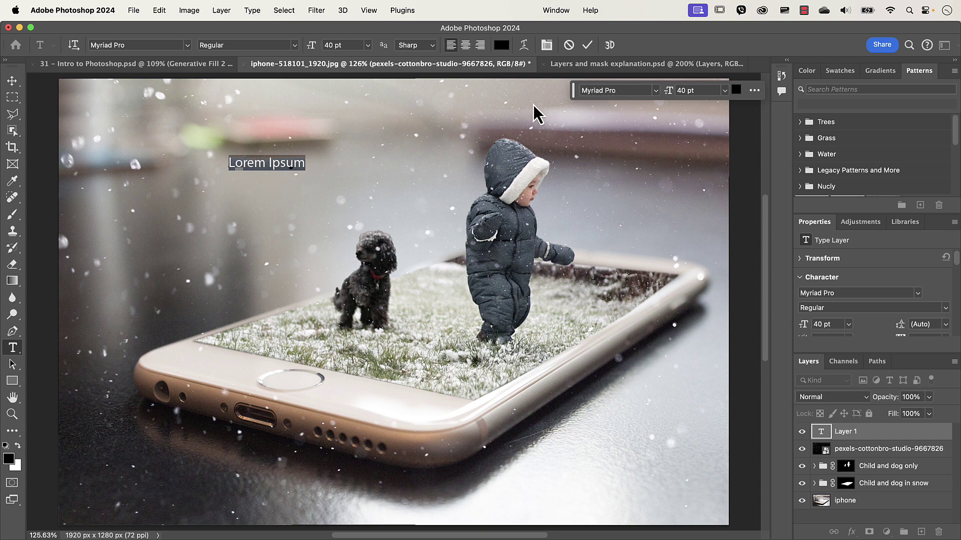
pyautogui.click(754, 90)
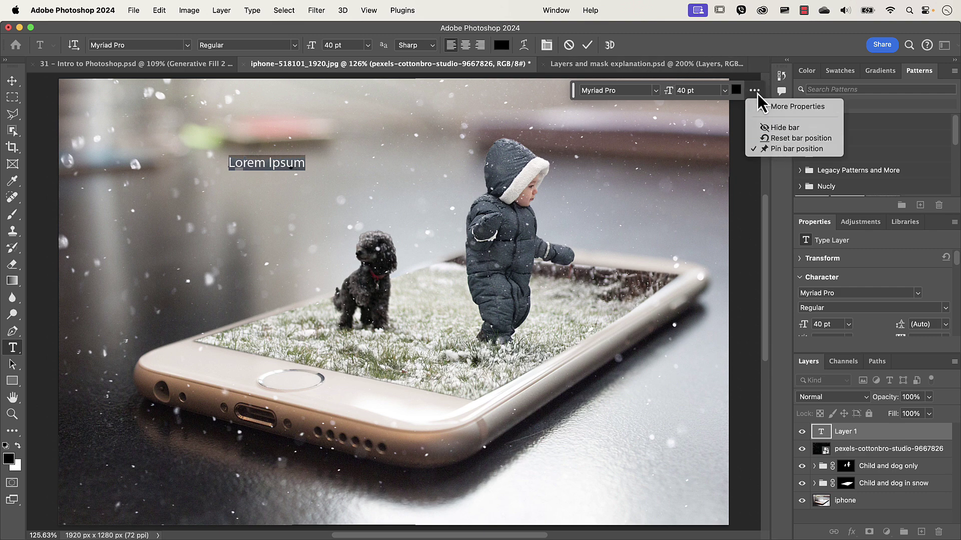
pyautogui.click(767, 140)
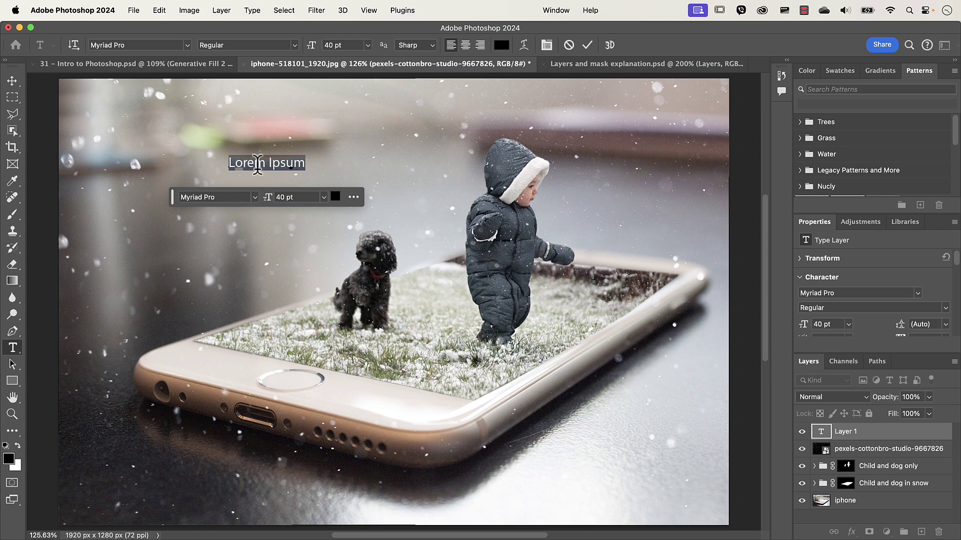
pyautogui.write('i')
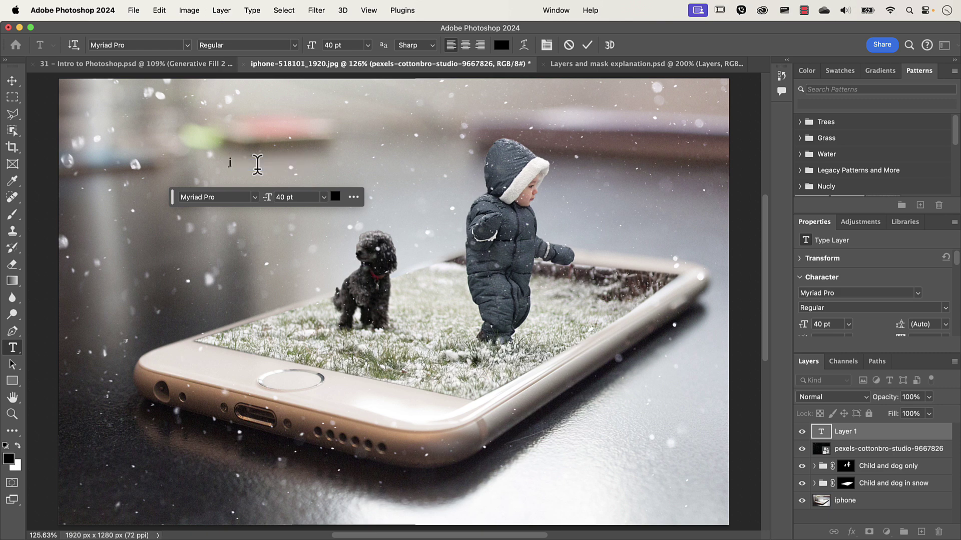
pyautogui.write("'m Wa")
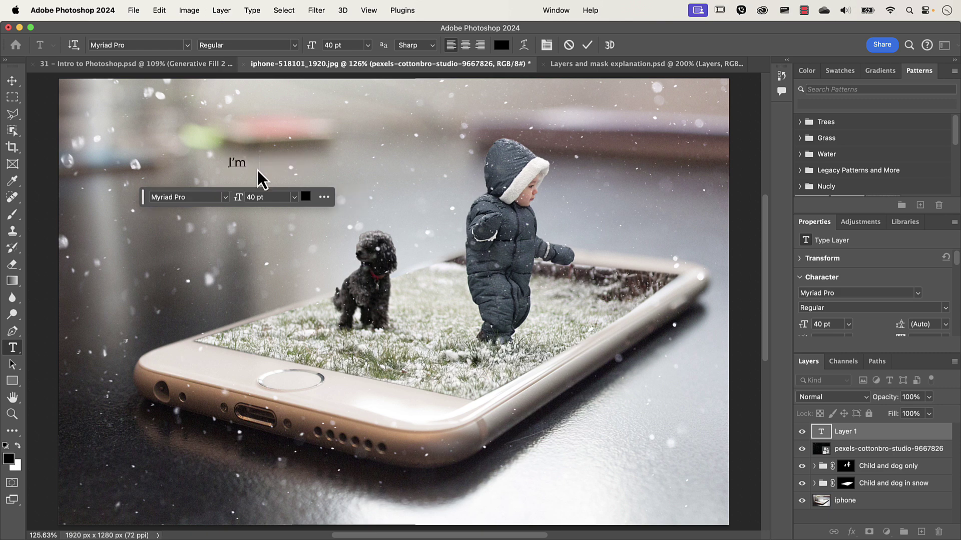
pyautogui.write('lking')
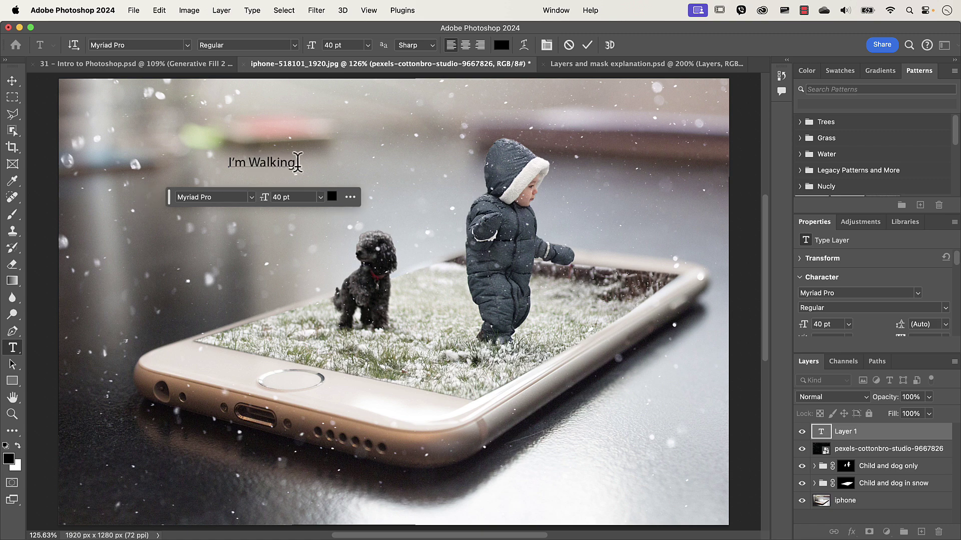
pyautogui.write('!')
# Change the font of the whole "I'm Walking!" text to Bebas.
pyautogui.moveTo(299, 162); pyautogui.dragTo(224, 159)
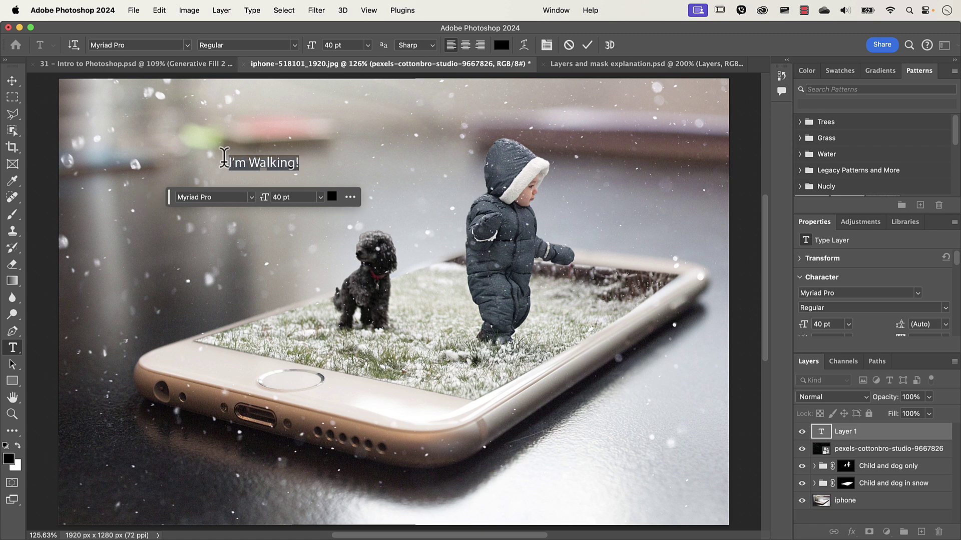
pyautogui.click(251, 197)
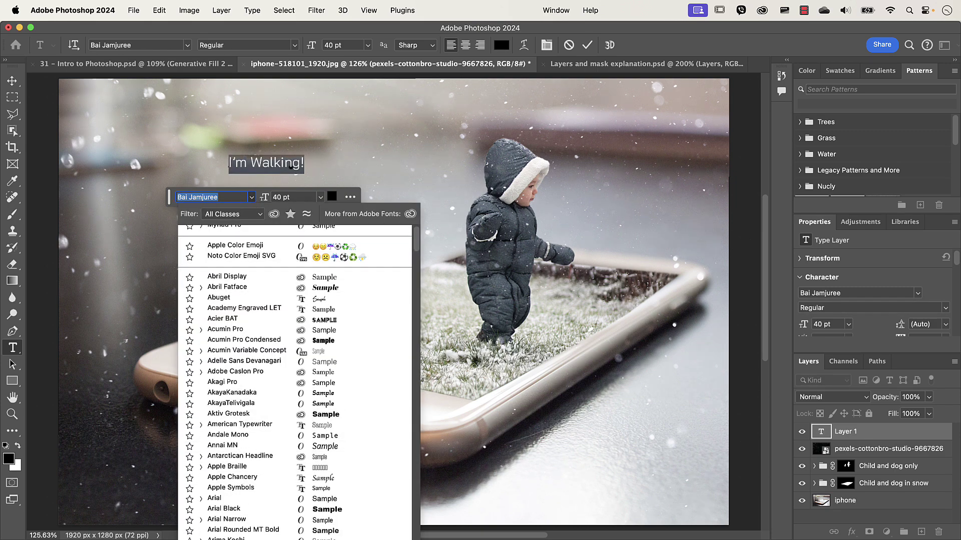
pyautogui.scroll(-2, 295, 383)
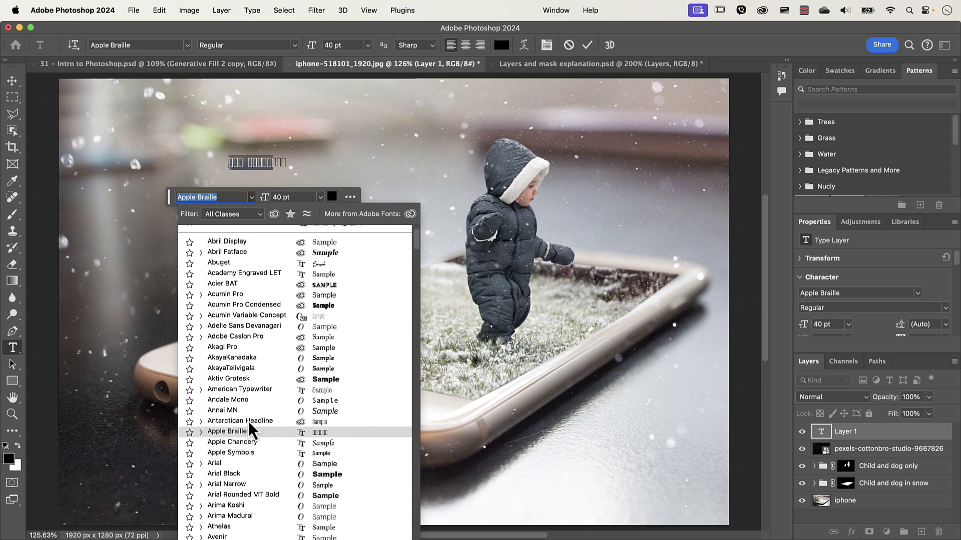
pyautogui.moveTo(416, 241); pyautogui.dragTo(416, 259)
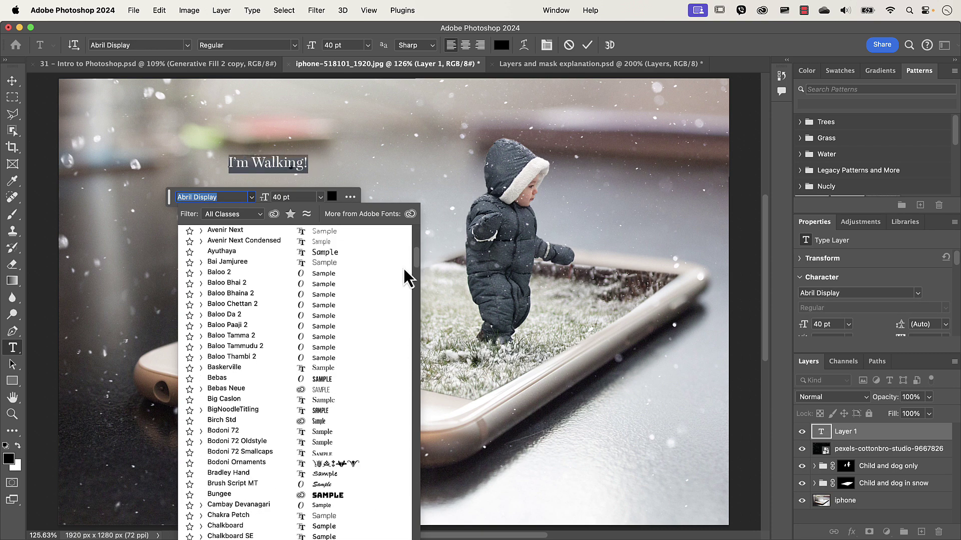
pyautogui.click(235, 380)
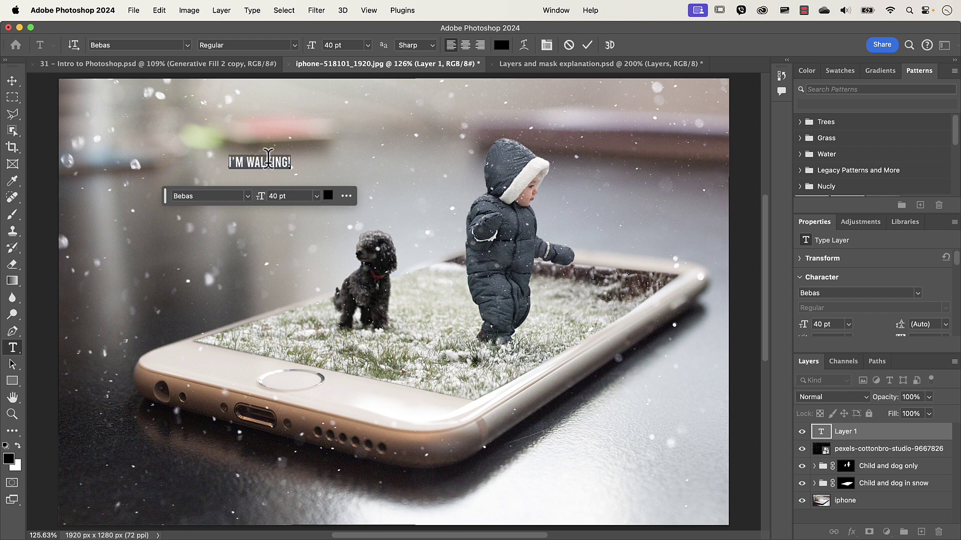
# Set the "I'm Walking!" text colour to white (ffffff).
pyautogui.click(328, 197)
pyautogui.click(339, 224)
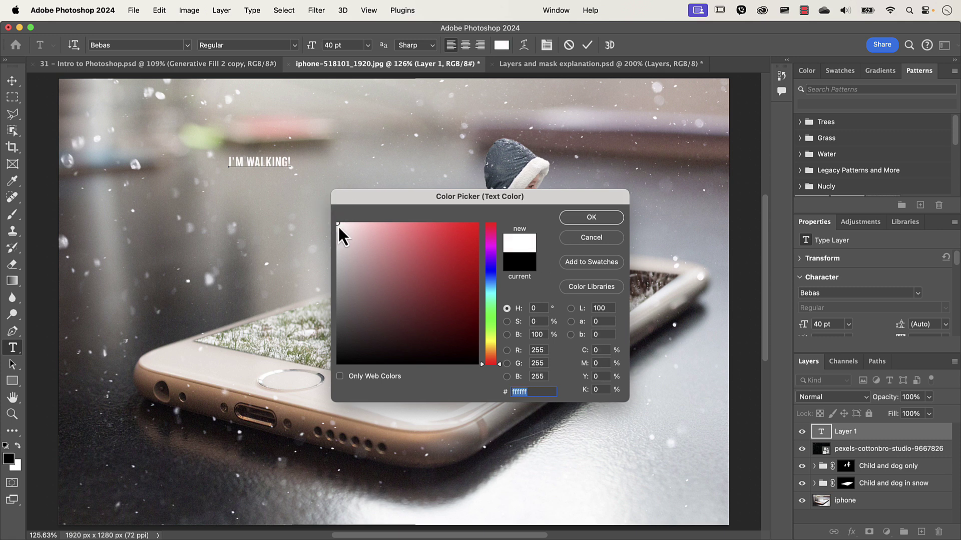
pyautogui.click(583, 219)
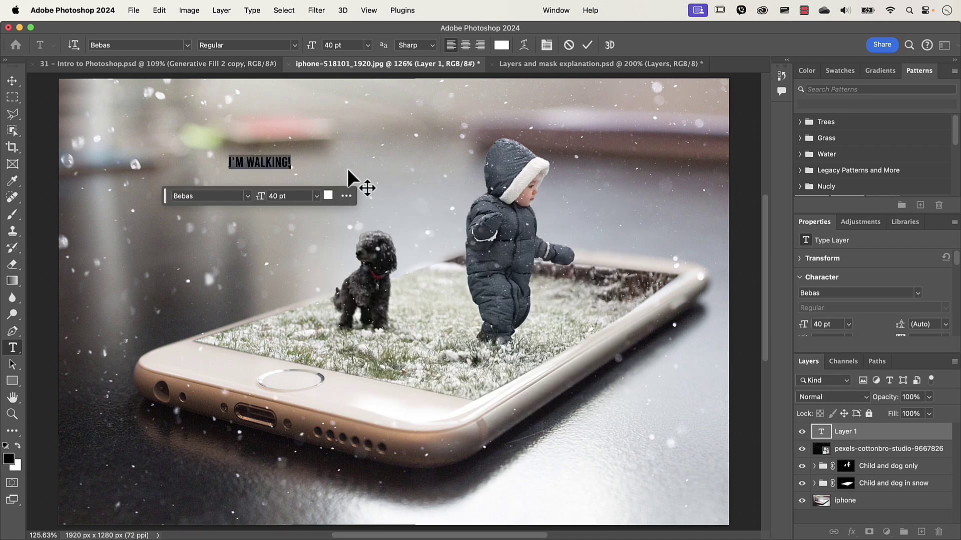
# Enlarge the "I'm Walking!" text to 266 pt and commit the text edit.
pyautogui.click(317, 196)
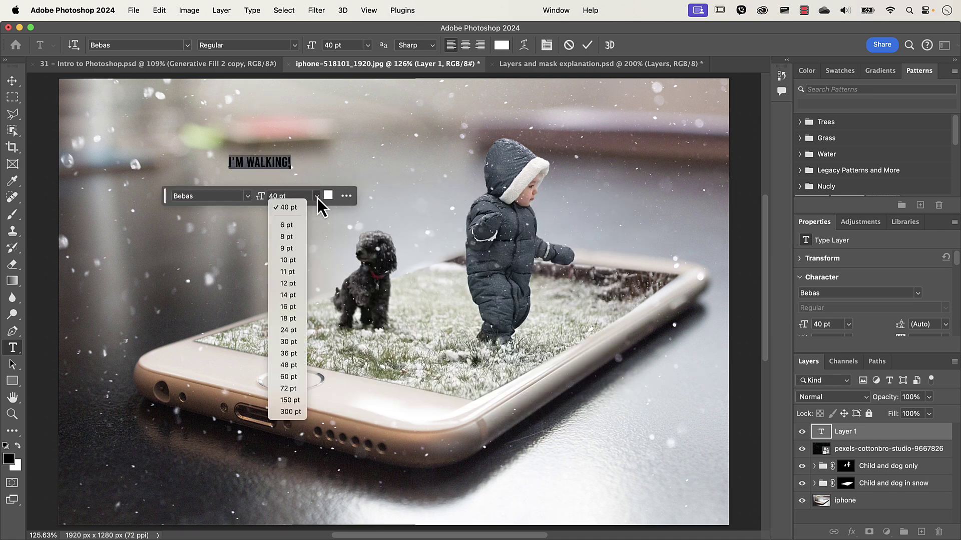
pyautogui.click(285, 401)
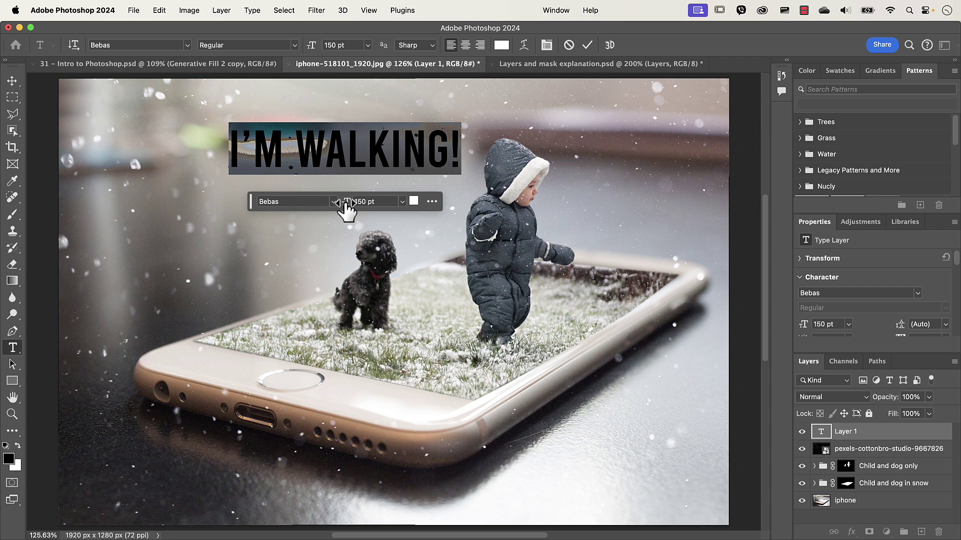
pyautogui.moveTo(347, 210); pyautogui.dragTo(424, 208)
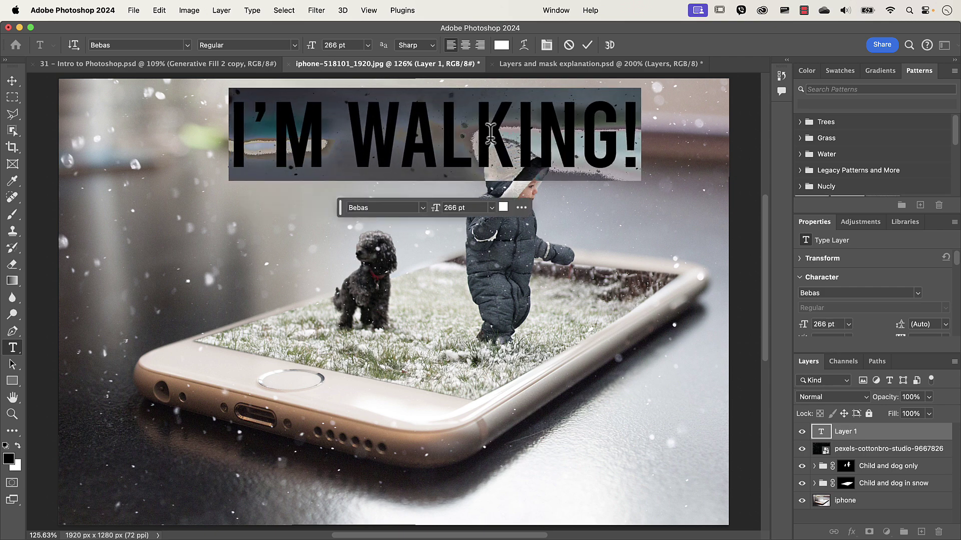
pyautogui.click(586, 48)
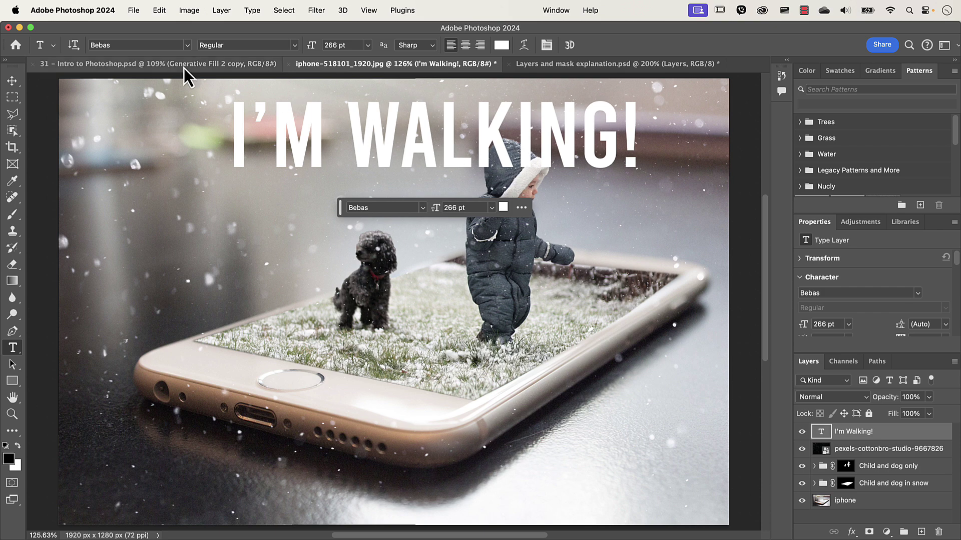
# Examine the title's overlap with the child in 31 – Intro to Photoshop.psd, and toggle the Child and dog only group's visibility in the iPhone composite.
pyautogui.click(216, 64)
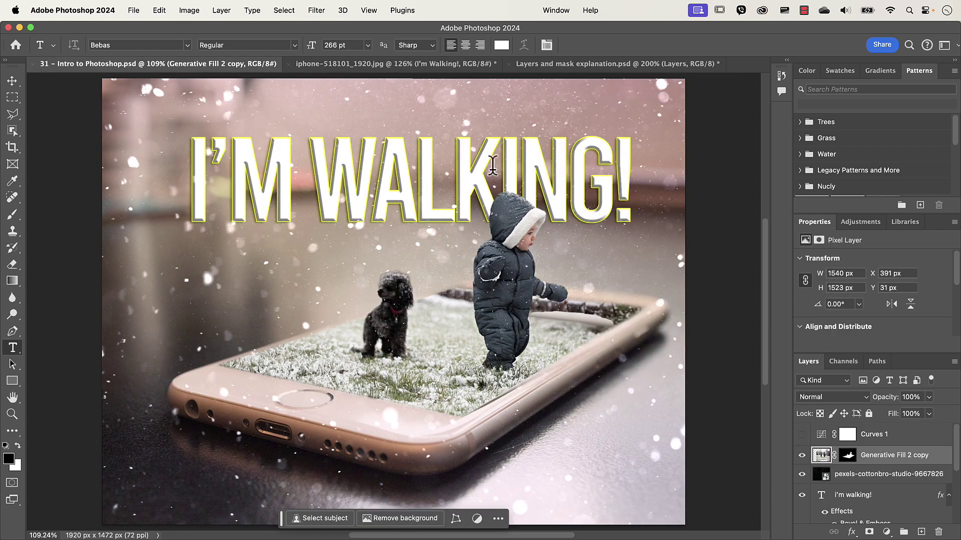
pyautogui.click(390, 66)
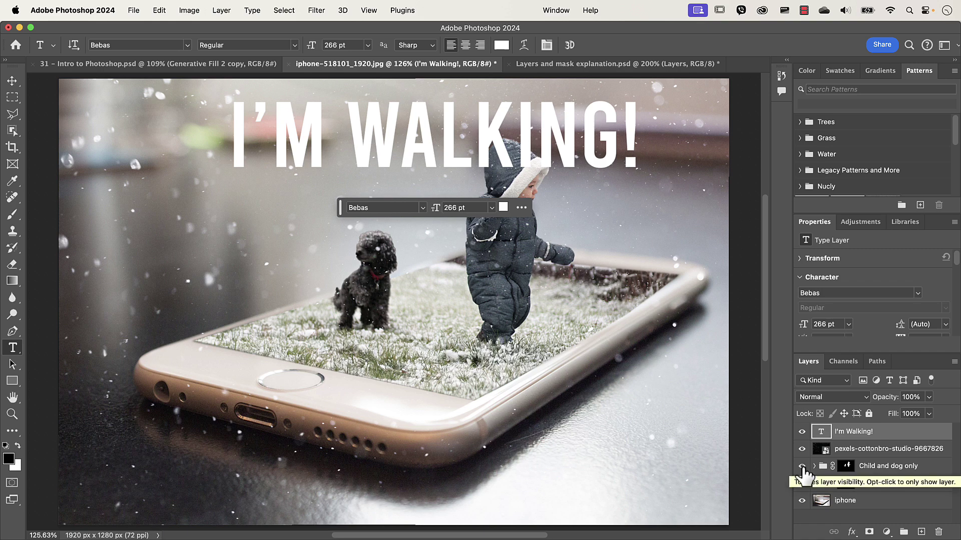
pyautogui.click(802, 466)
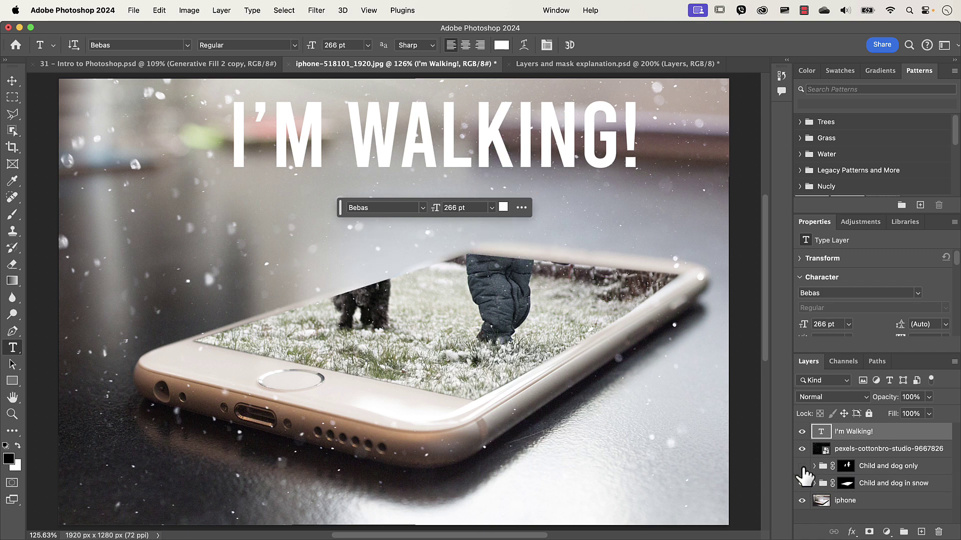
pyautogui.click(802, 465)
pyautogui.click(802, 465)
pyautogui.click(802, 465)
pyautogui.click(802, 465)
pyautogui.click(802, 466)
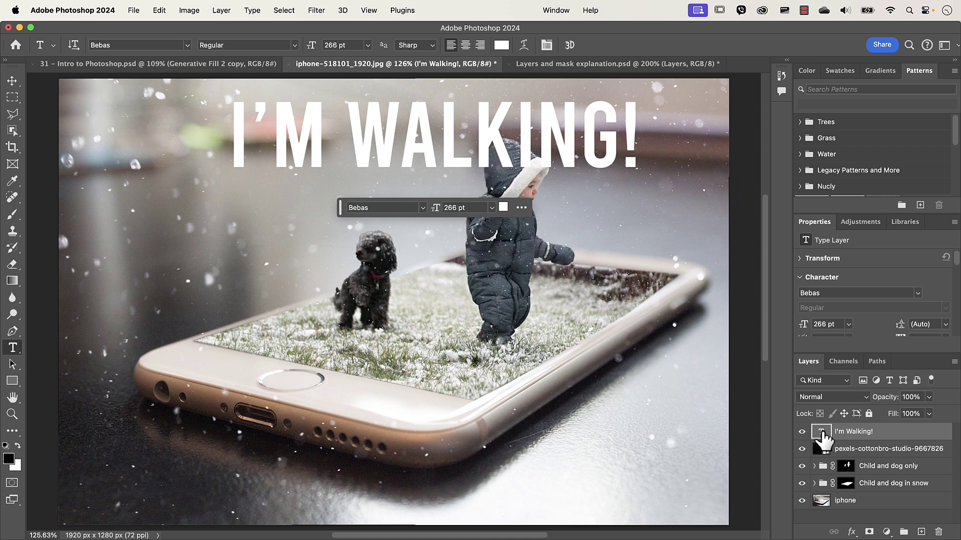
# Place the I'm Walking! layer directly below the Child and dog only group and shift the title slightly left and down.
pyautogui.moveTo(821, 437); pyautogui.dragTo(896, 478)
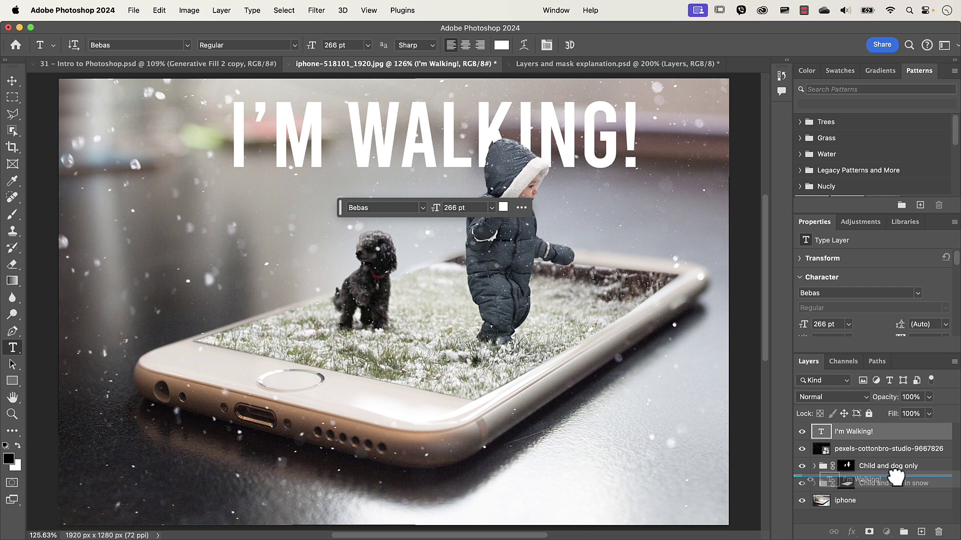
pyautogui.moveTo(896, 478); pyautogui.dragTo(895, 478)
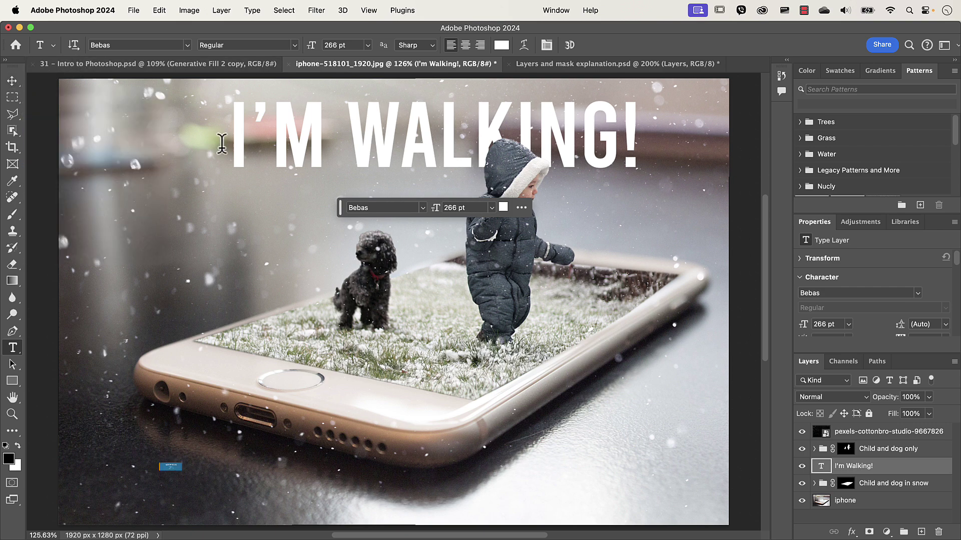
pyautogui.press('v')
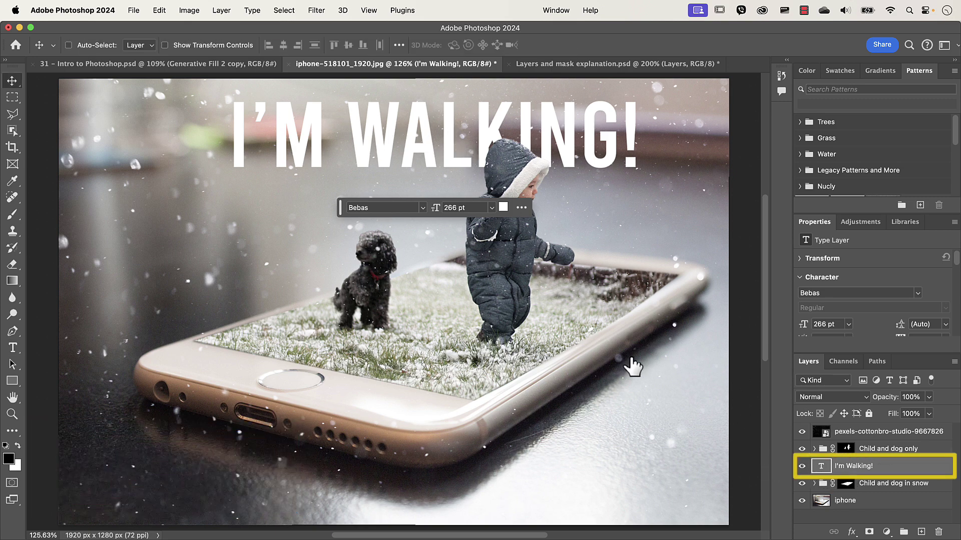
pyautogui.moveTo(449, 152); pyautogui.dragTo(427, 160)
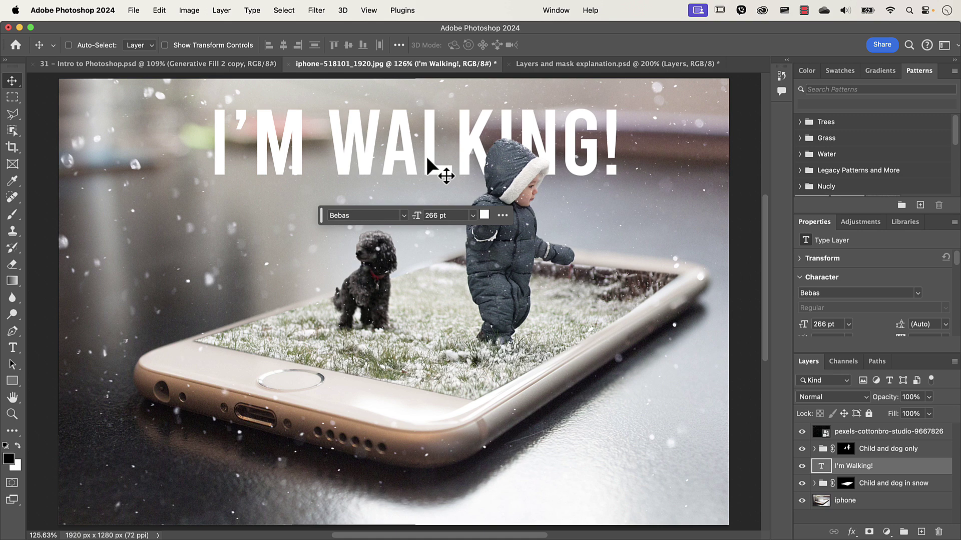
# Open the I'm Walking! layer's blending options and enable the Bevel & Emboss effect.
pyautogui.click(851, 532)
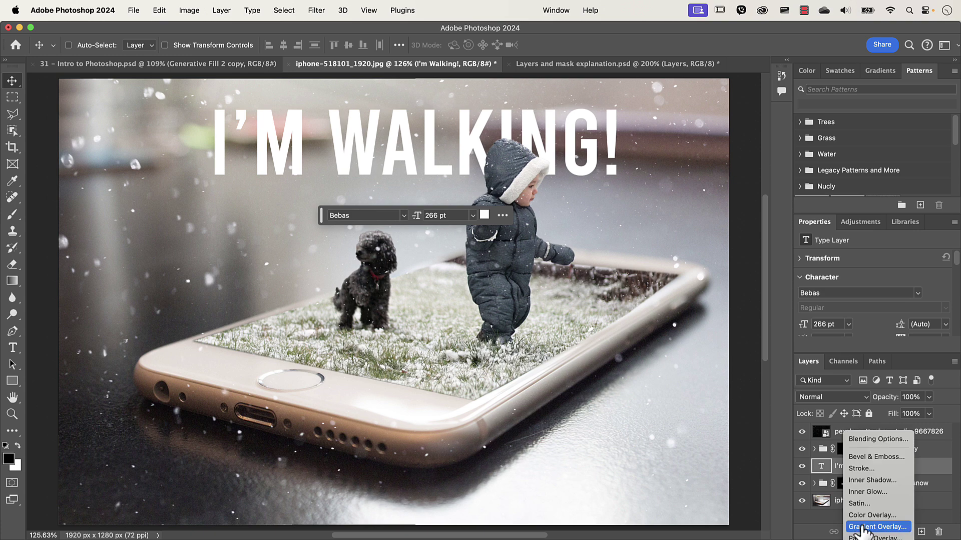
pyautogui.click(866, 441)
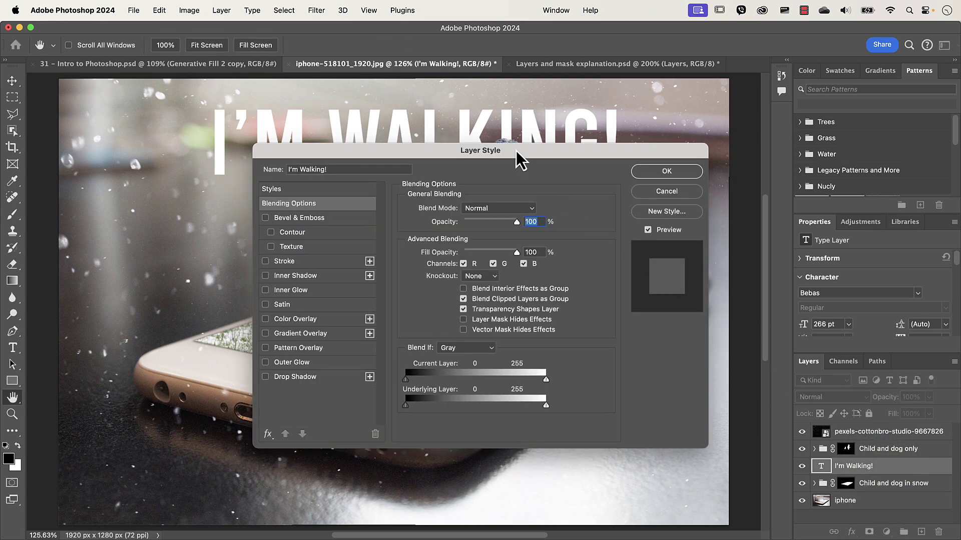
pyautogui.moveTo(527, 153); pyautogui.dragTo(561, 203)
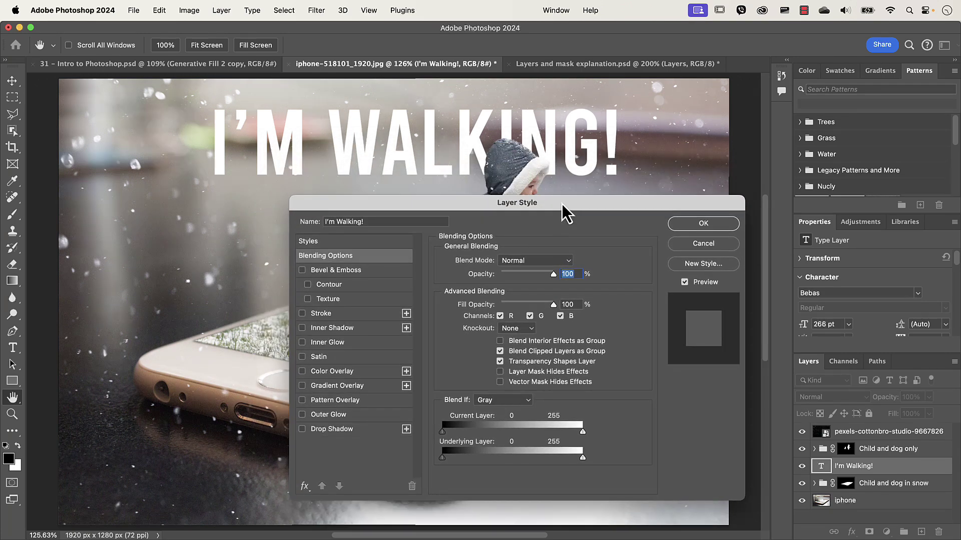
pyautogui.click(345, 275)
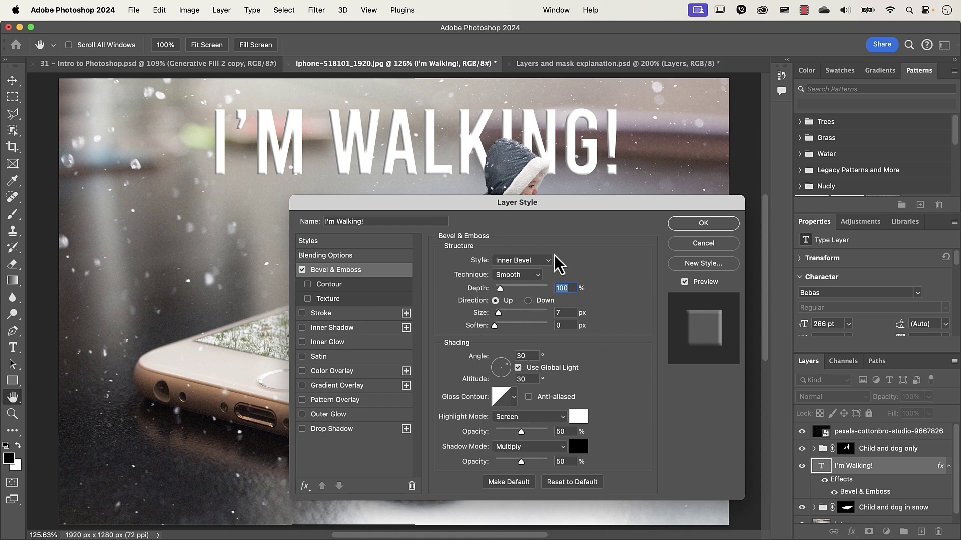
# Compare the title with the Bevel & Emboss effect switched off and on.
pyautogui.click(317, 256)
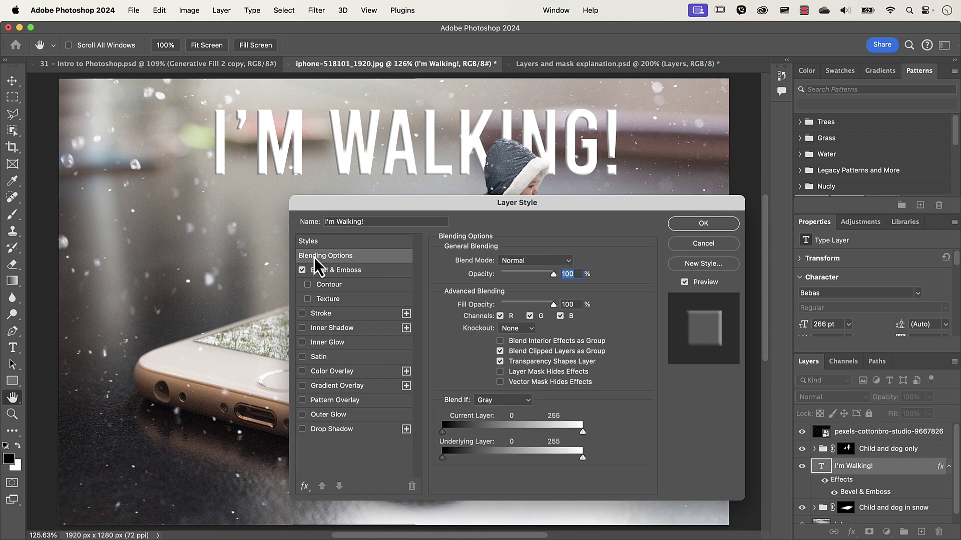
pyautogui.click(302, 270)
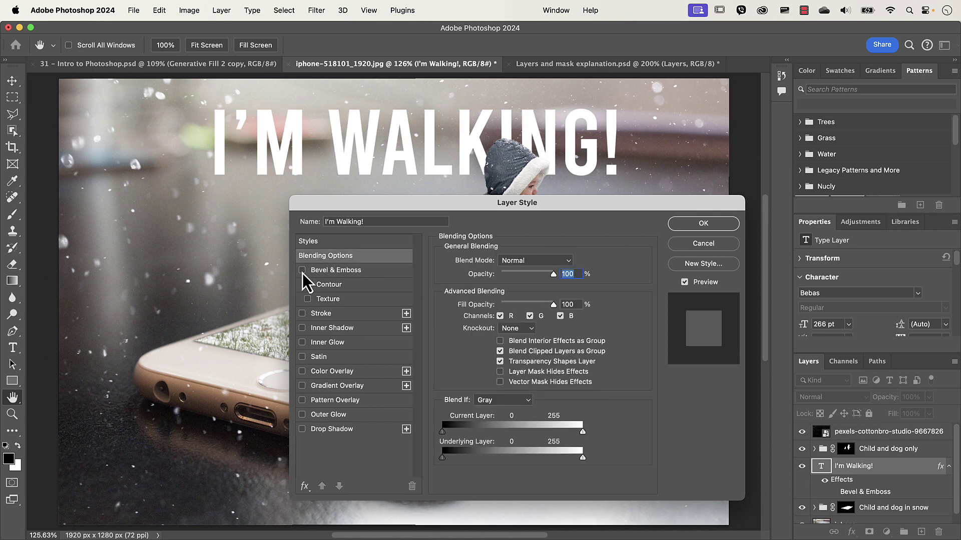
pyautogui.click(302, 271)
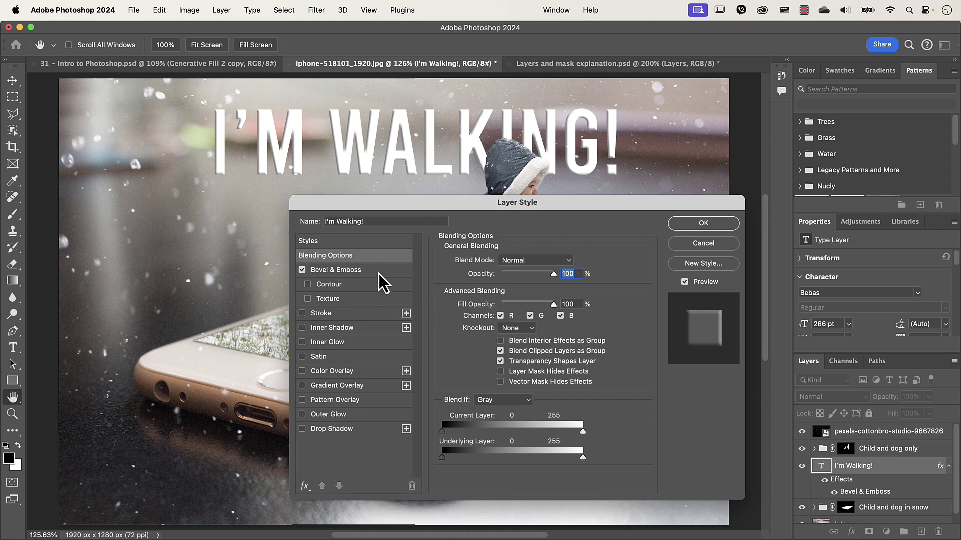
pyautogui.click(302, 272)
pyautogui.click(303, 272)
# Try the Outer Bevel style in the title's Bevel & Emboss settings and return to Inner Bevel.
pyautogui.click(326, 274)
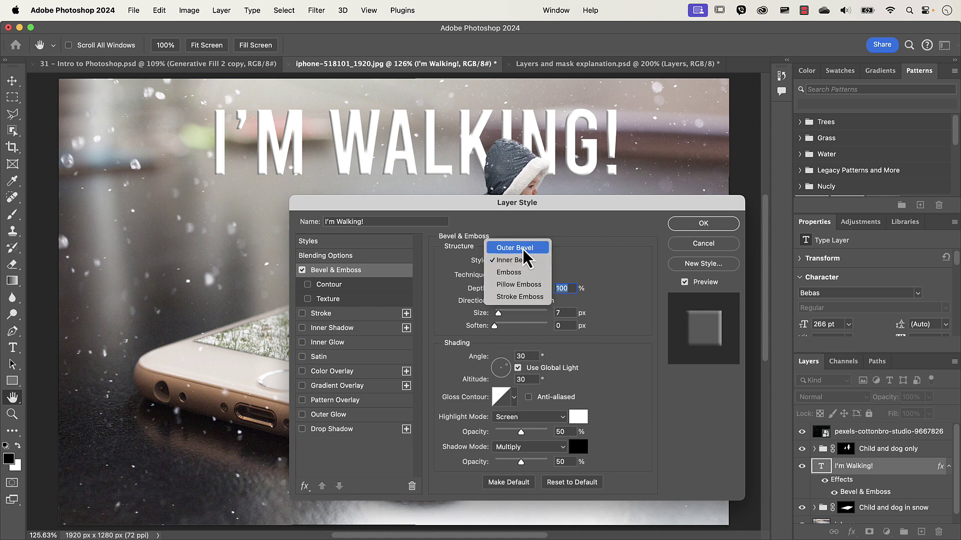
pyautogui.click(523, 248)
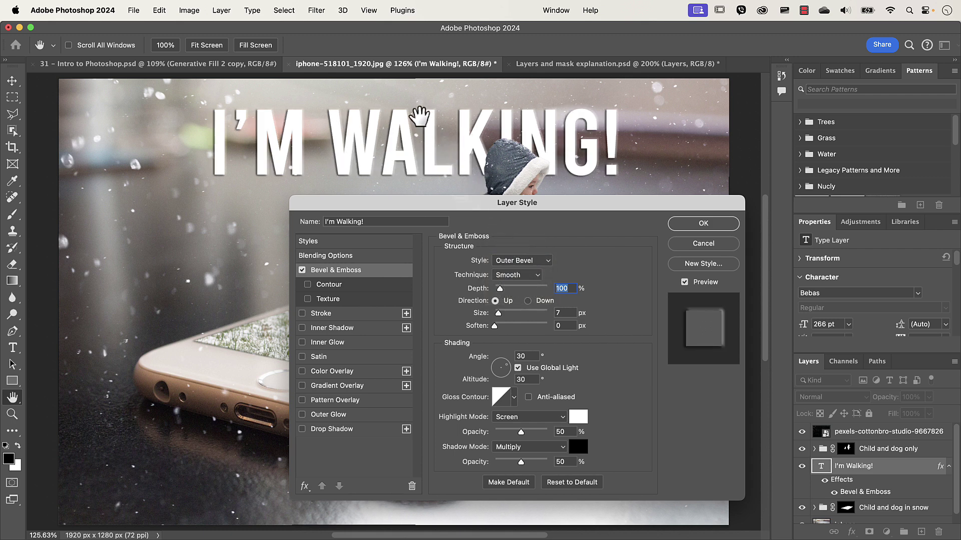
pyautogui.click(517, 261)
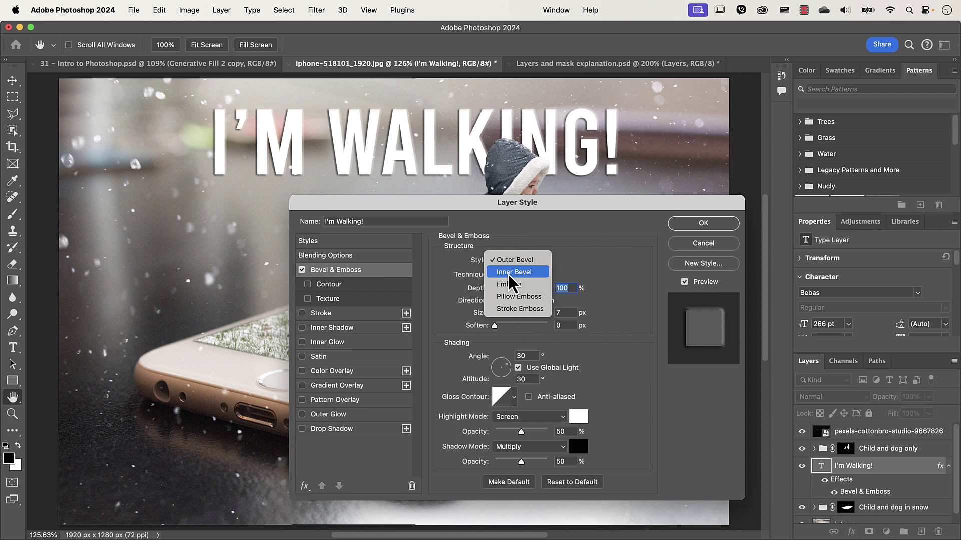
pyautogui.click(509, 273)
# Set the title bevel's technique to Chisel Hard, its depth to 303% and its size to 8 px, comparing with Smooth.
pyautogui.click(505, 275)
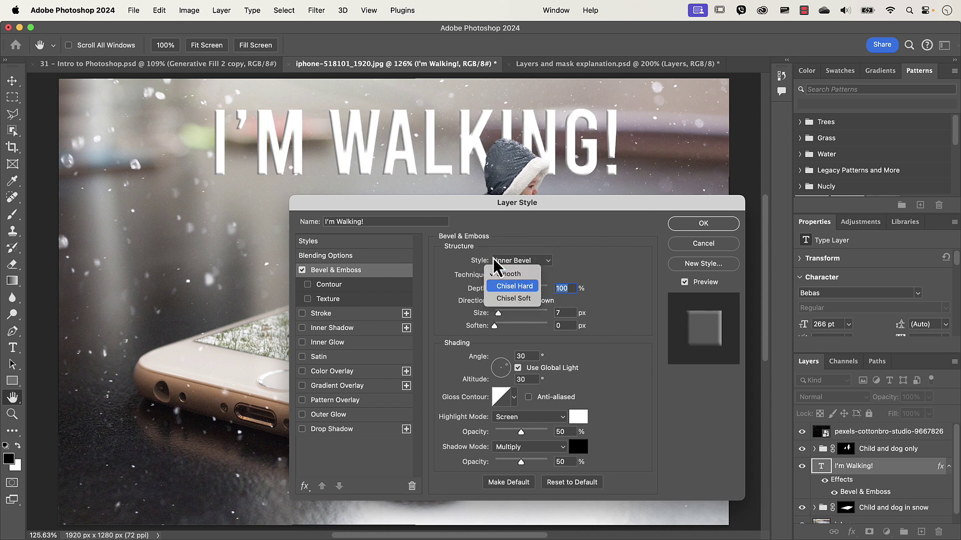
pyautogui.click(509, 286)
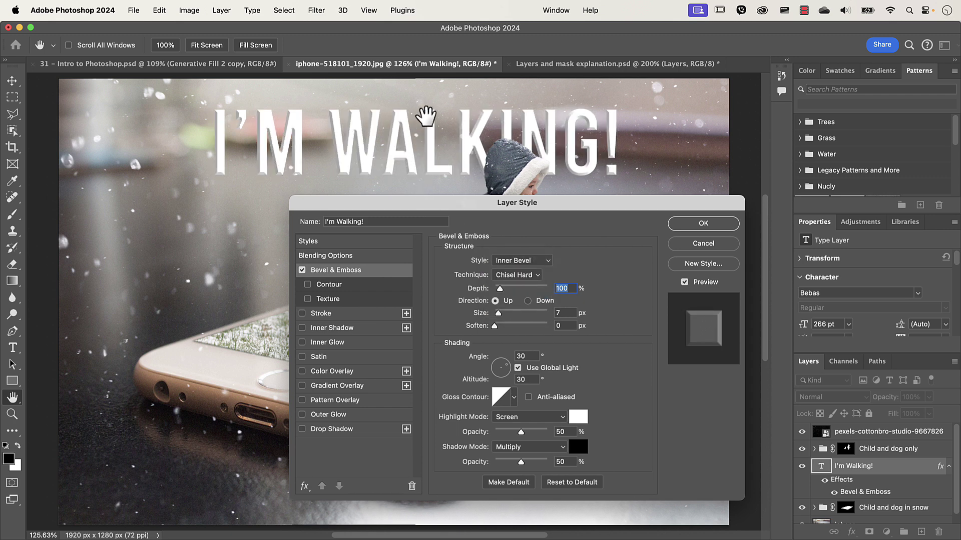
pyautogui.click(519, 279)
pyautogui.click(509, 261)
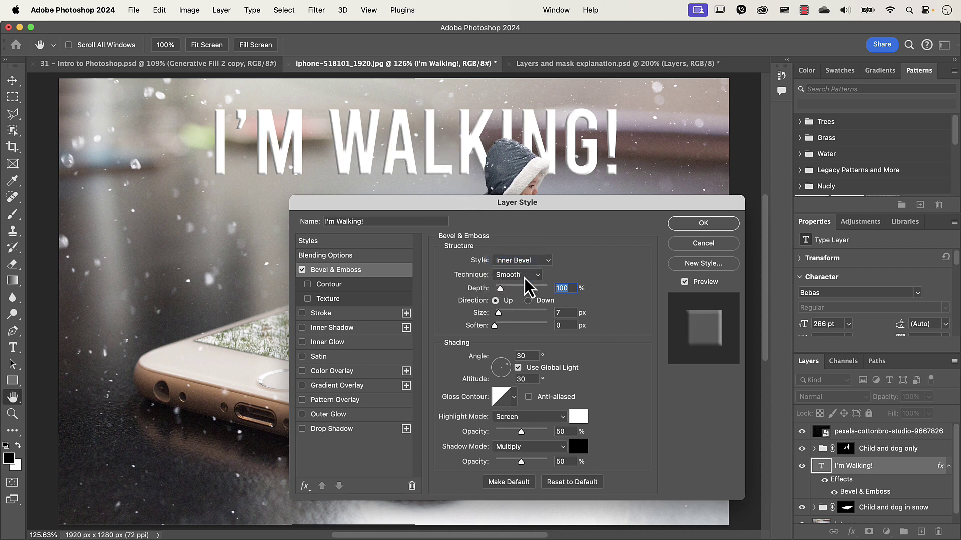
pyautogui.click(524, 276)
pyautogui.click(526, 285)
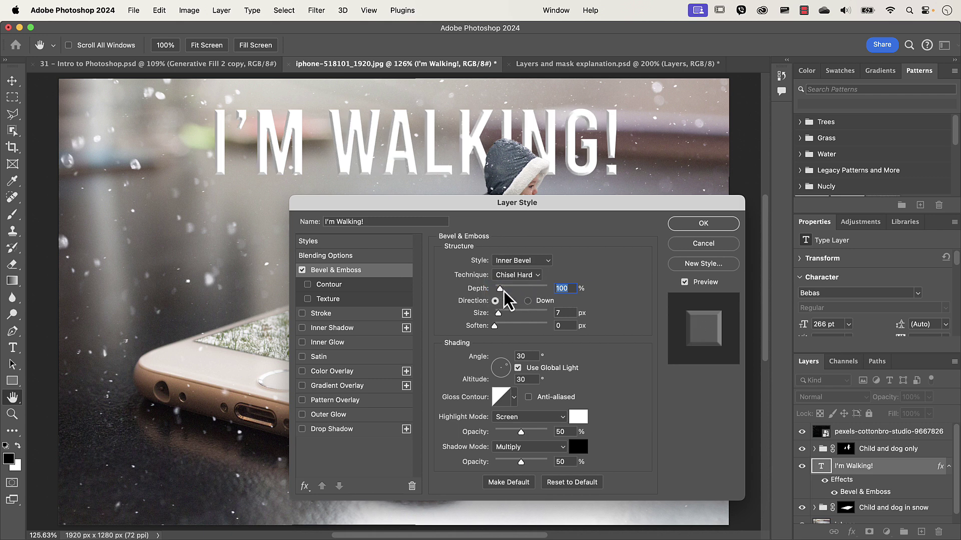
pyautogui.moveTo(504, 289)
pyautogui.mouseDown()
pyautogui.moveTo(529, 292)
pyautogui.moveTo(510, 291)
pyautogui.mouseUp()
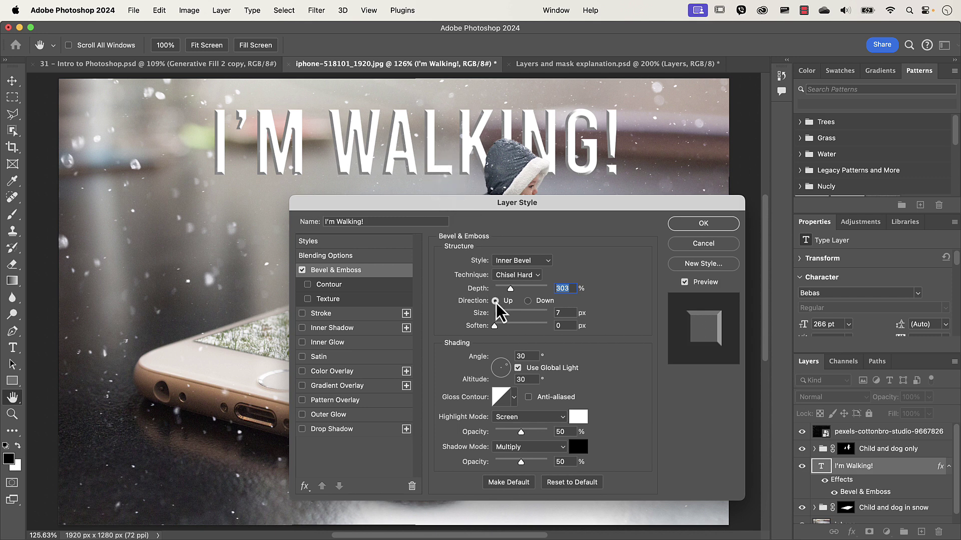
pyautogui.moveTo(502, 314); pyautogui.dragTo(498, 316)
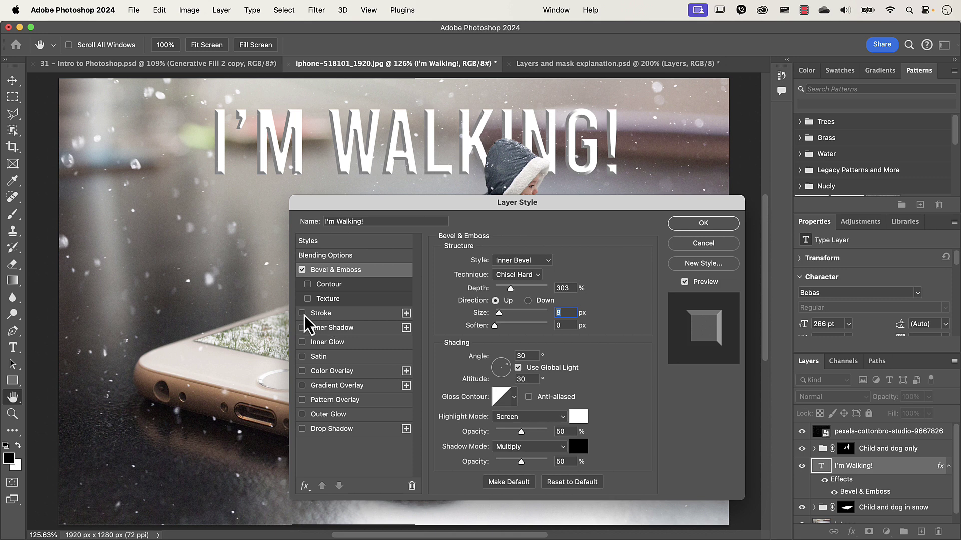
# Add a Stroke effect to the title and set its colour to yellow (fcff00).
pyautogui.click(323, 314)
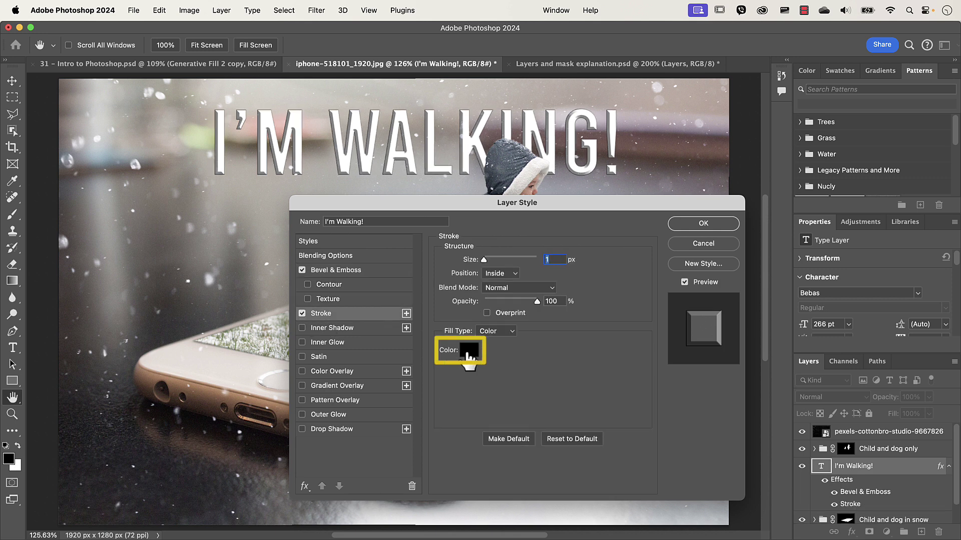
pyautogui.click(467, 354)
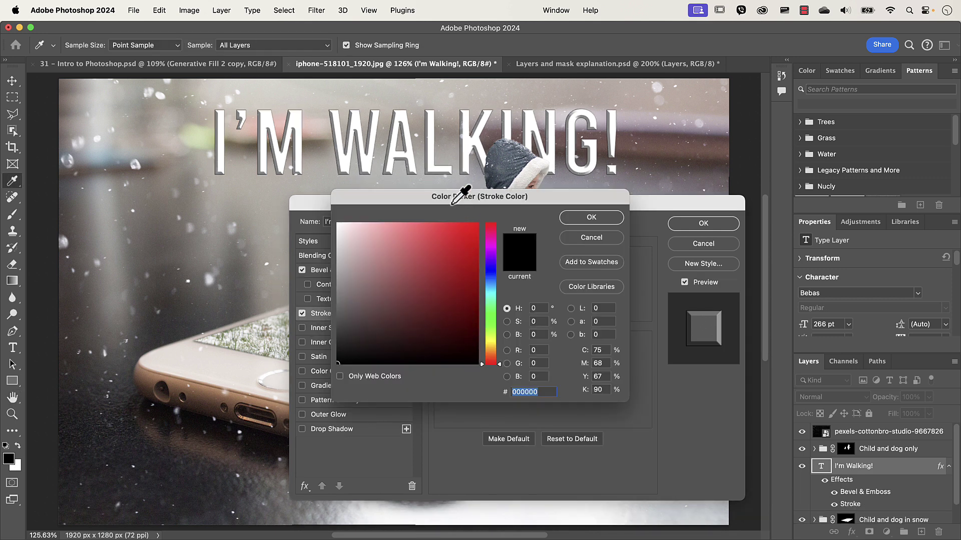
pyautogui.click(491, 341)
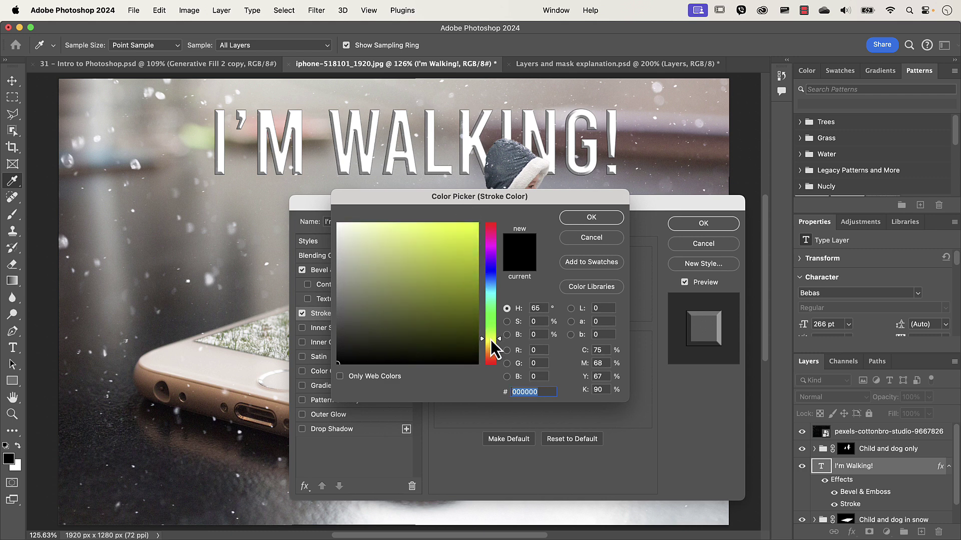
pyautogui.click(491, 340)
pyautogui.click(499, 342)
pyautogui.moveTo(473, 234); pyautogui.dragTo(480, 219)
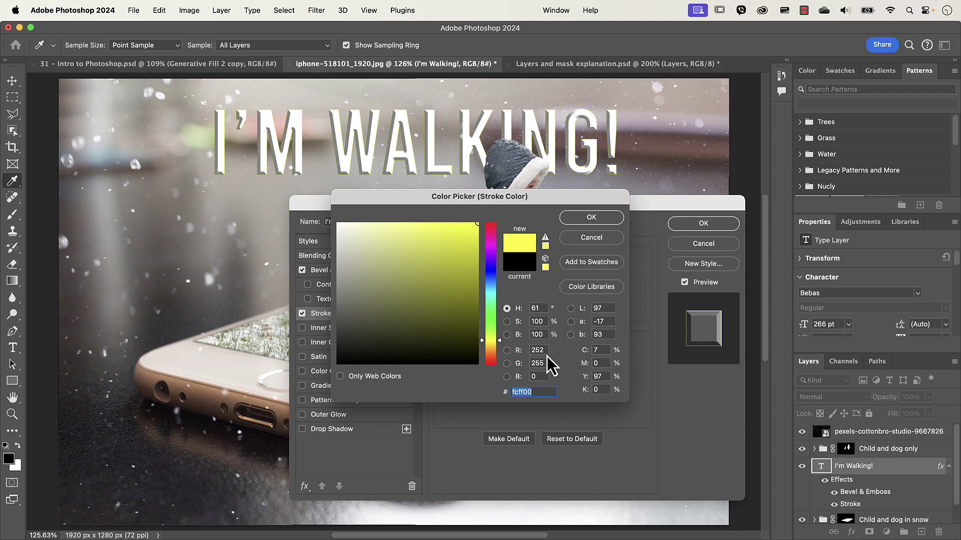
pyautogui.click(530, 391)
pyautogui.click(581, 218)
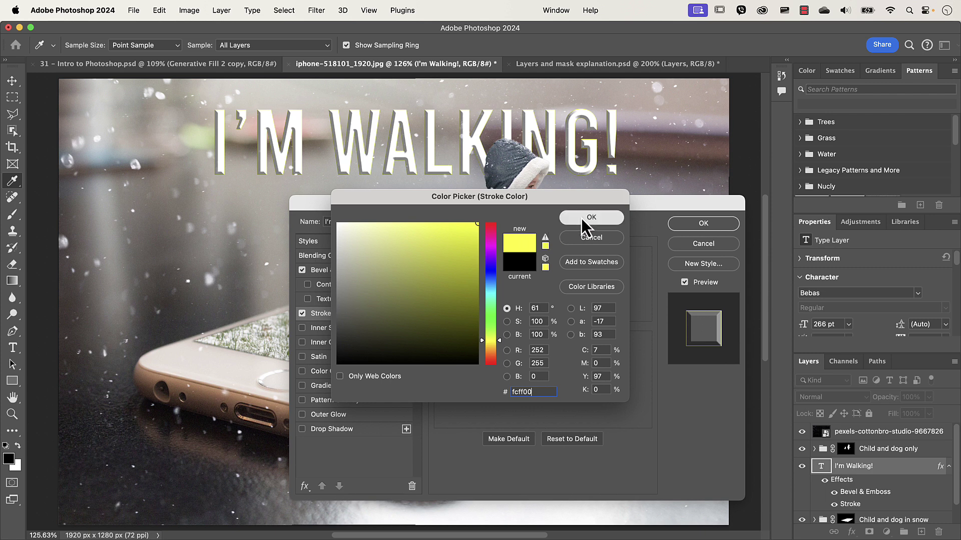
# Set the title stroke's size to 7 px and its position to Outside.
pyautogui.press('Up')
pyautogui.press('Up')
pyautogui.press('Up')
pyautogui.press('Up')
pyautogui.press('Up')
pyautogui.press('Up')
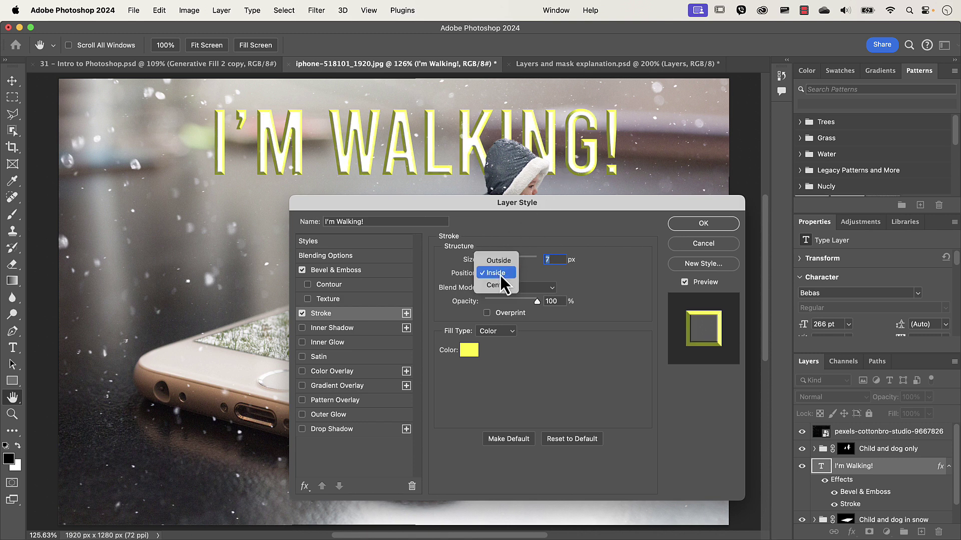
pyautogui.click(504, 261)
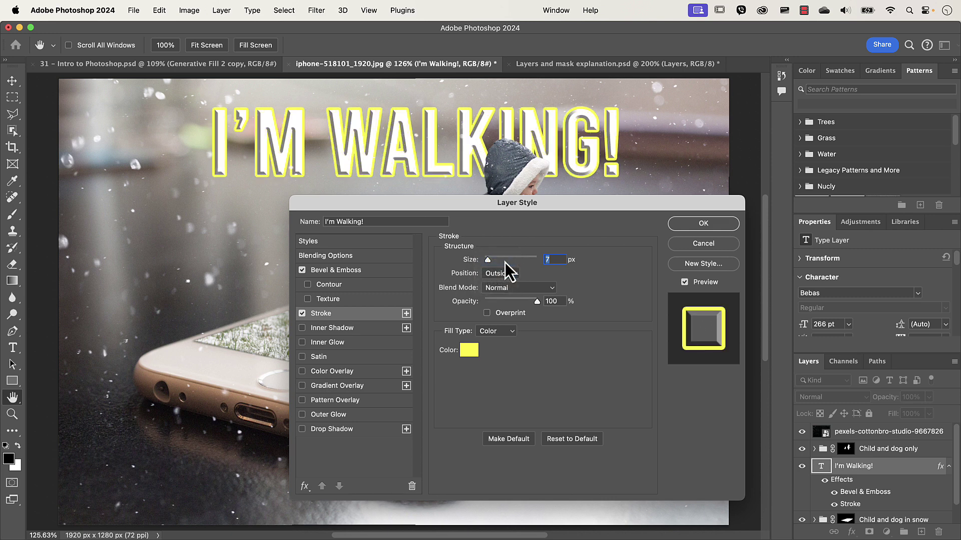
# Try the Inside position for the title's stroke and set the position to Center.
pyautogui.click(503, 273)
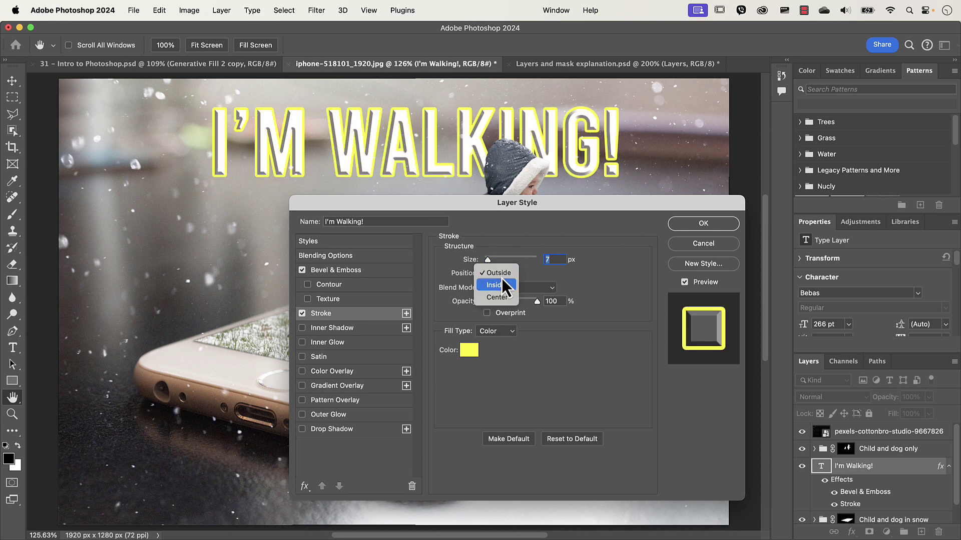
pyautogui.click(503, 285)
pyautogui.click(501, 275)
pyautogui.click(499, 288)
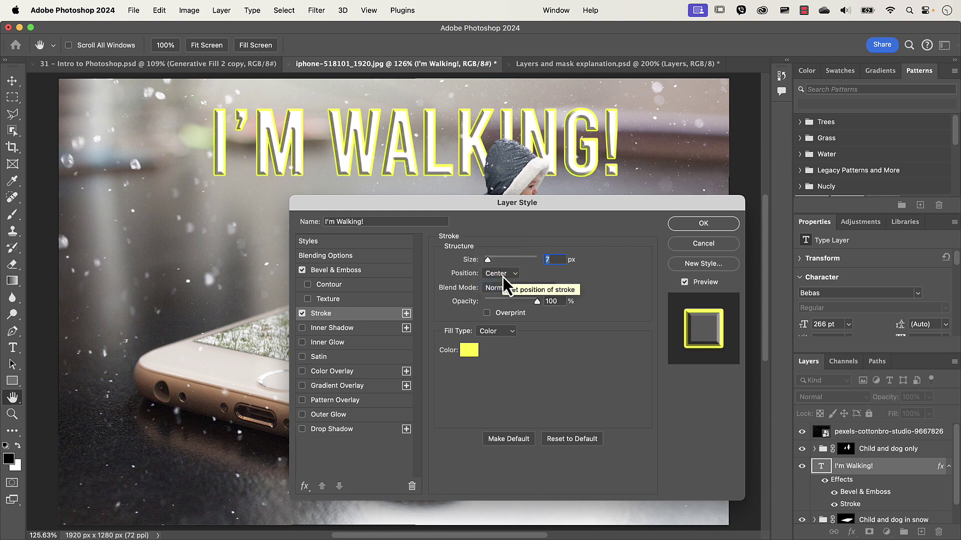
# Add a Drop Shadow effect to the title, keeping its colour black and its blend mode Multiply.
pyautogui.click(344, 435)
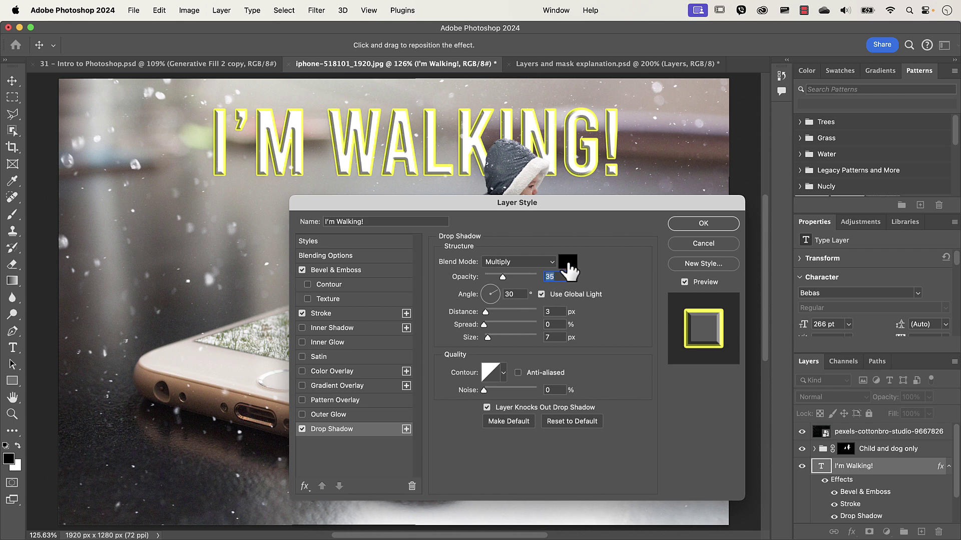
pyautogui.click(568, 263)
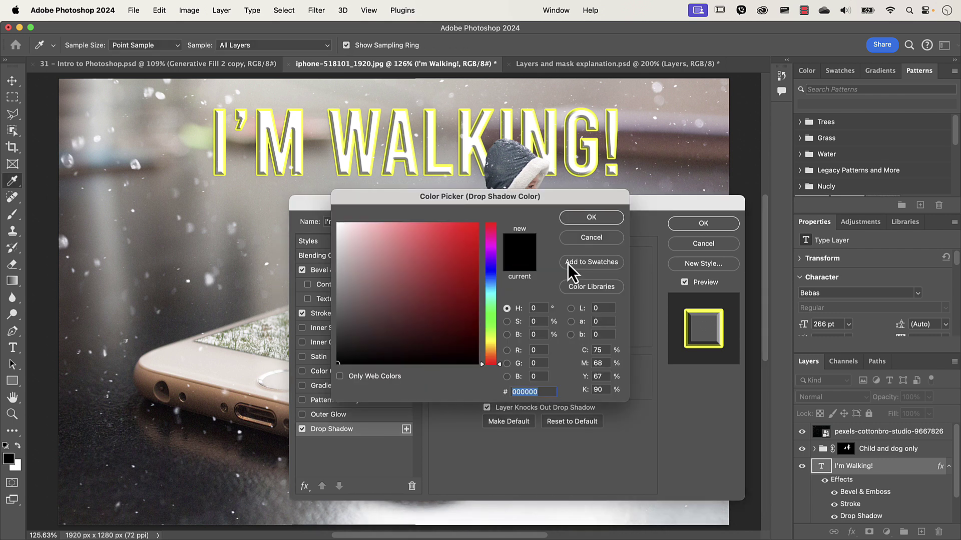
pyautogui.click(602, 219)
pyautogui.click(522, 262)
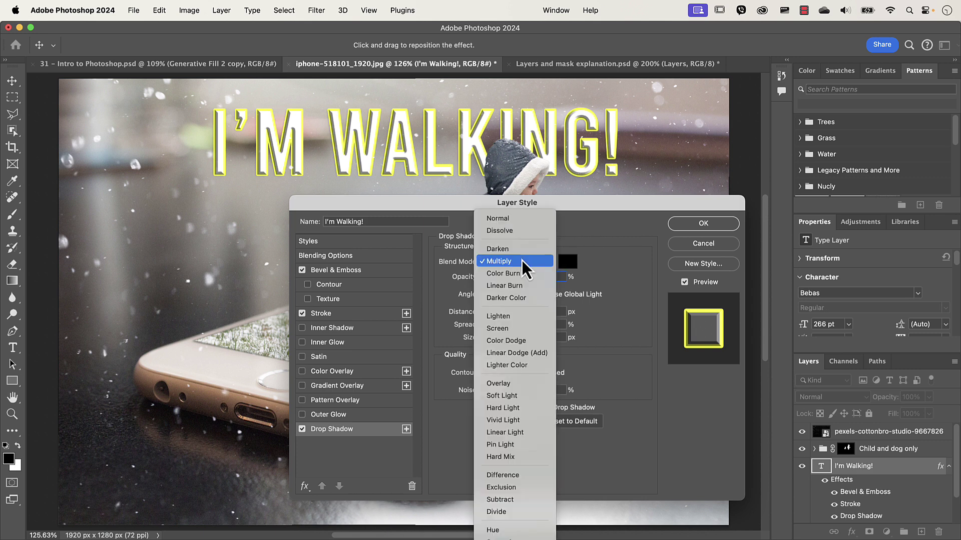
pyautogui.click(522, 261)
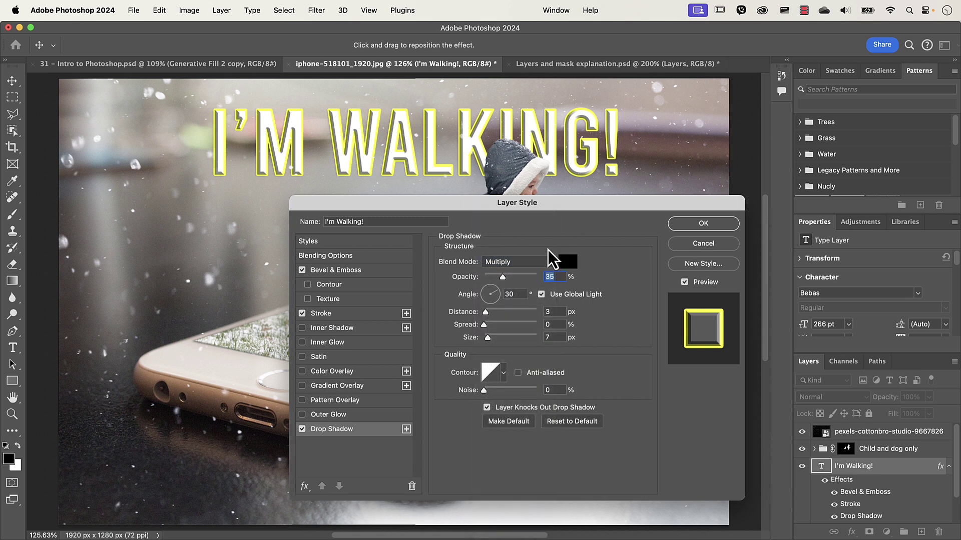
# Set the title's drop shadow to 26% opacity, 14 px distance, 17% spread and 27 px size, and apply the layer style.
pyautogui.moveTo(502, 278); pyautogui.dragTo(511, 280)
pyautogui.moveTo(486, 314); pyautogui.dragTo(498, 318)
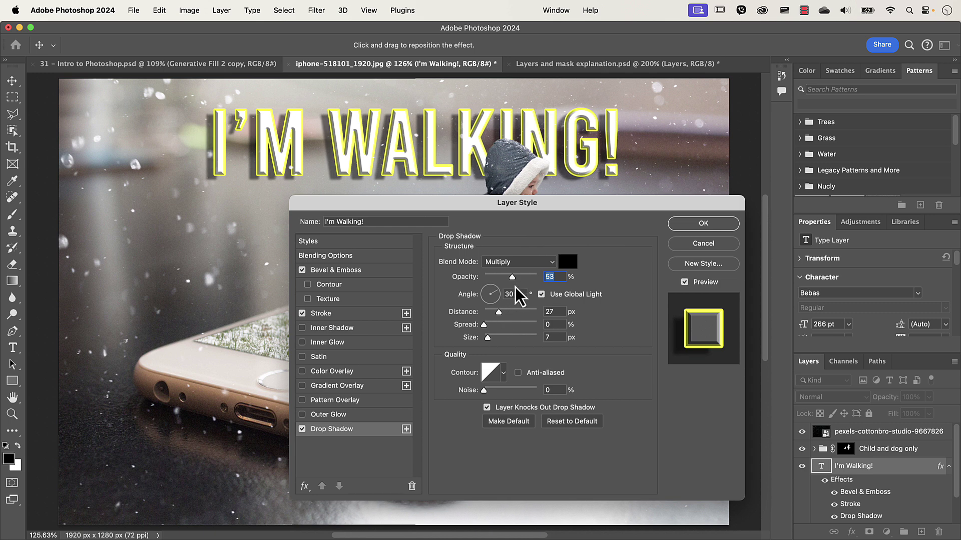
pyautogui.moveTo(511, 278); pyautogui.dragTo(498, 282)
pyautogui.moveTo(490, 338); pyautogui.dragTo(491, 317)
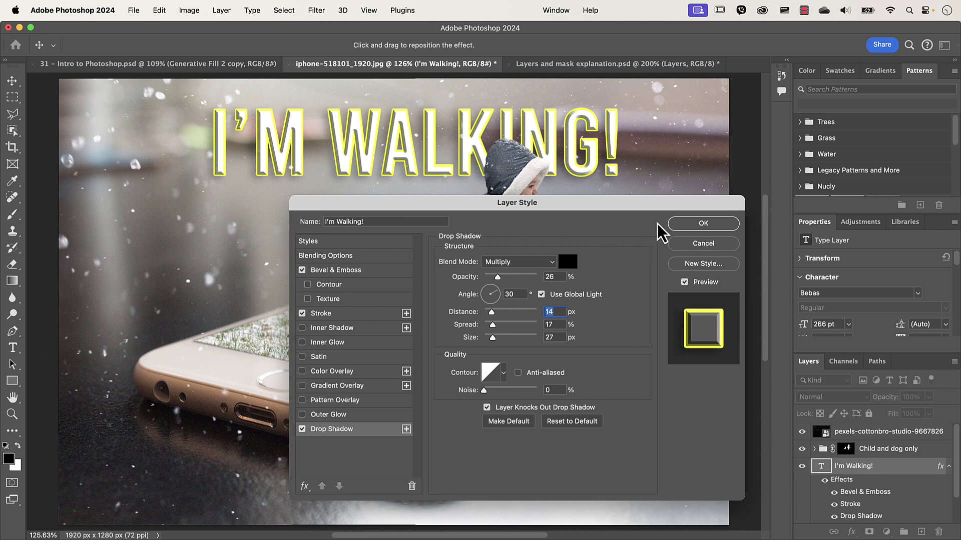
pyautogui.click(700, 225)
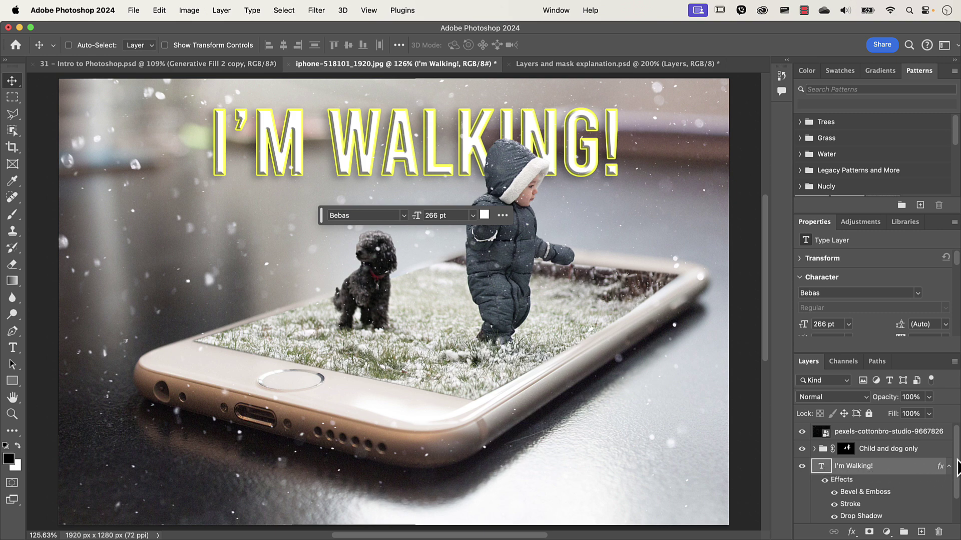
# Reopen the title's Stroke effect and change its colour to light blue (00d8ff).
pyautogui.scroll(-2, 958, 468)
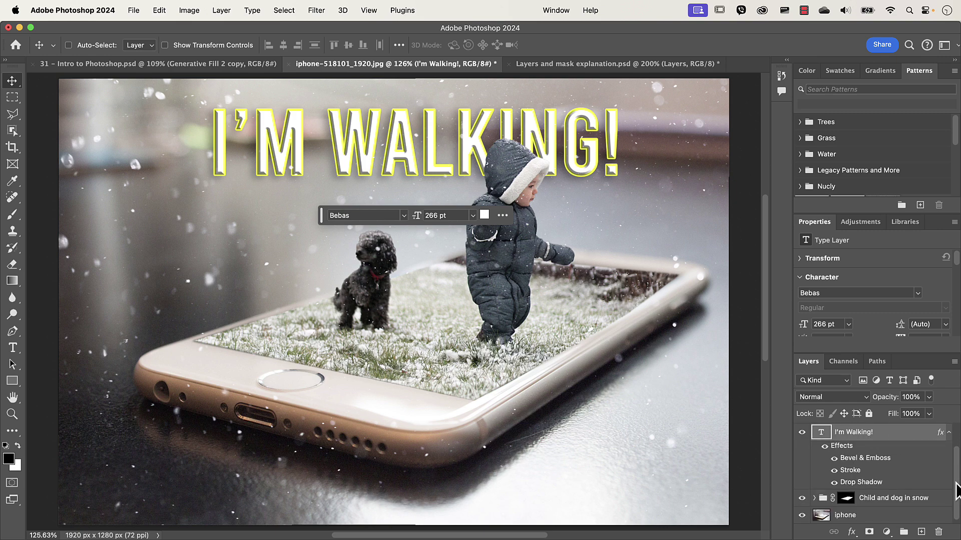
pyautogui.doubleClick(854, 473)
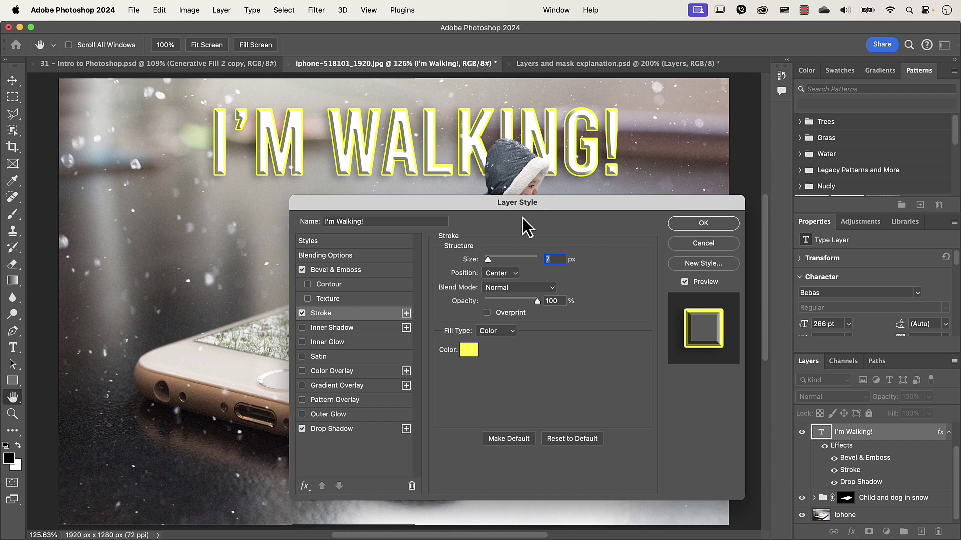
pyautogui.click(467, 352)
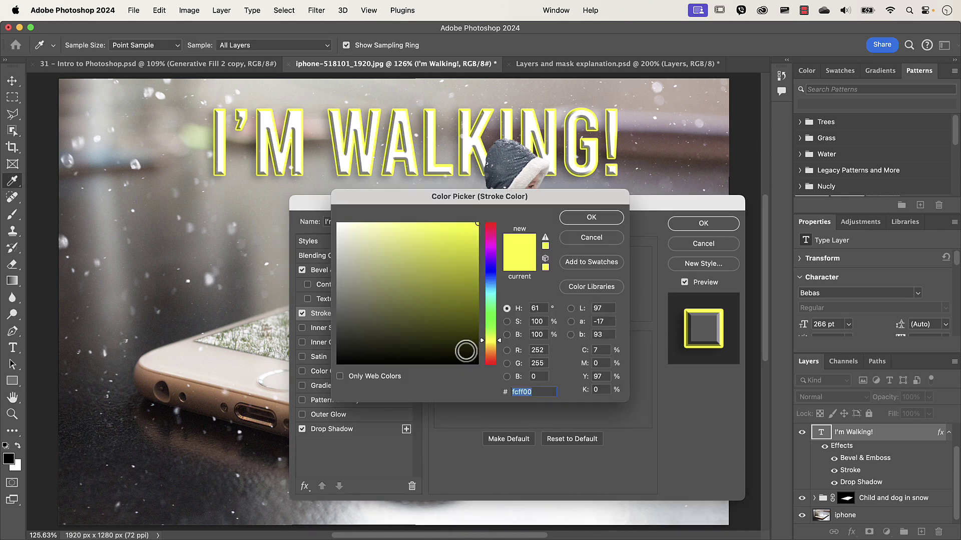
pyautogui.click(493, 291)
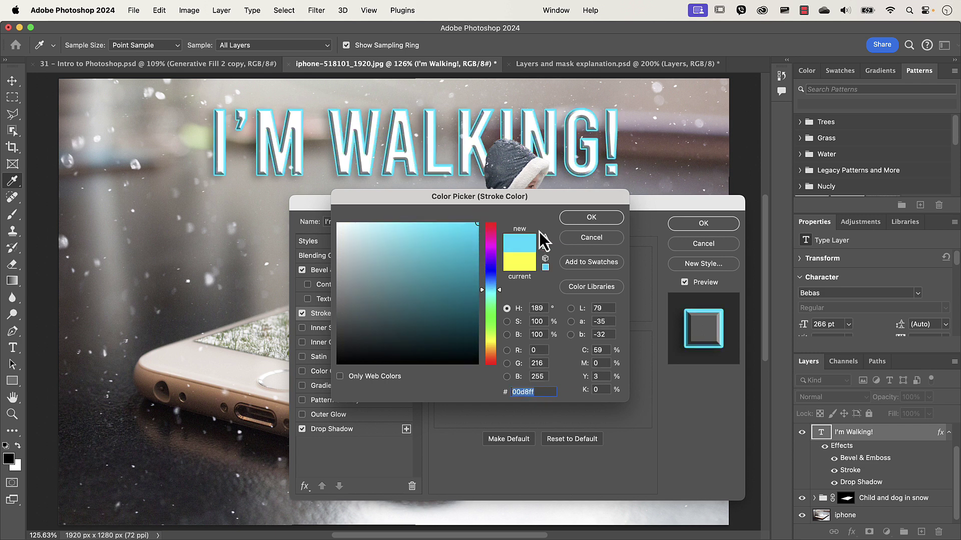
pyautogui.click(578, 219)
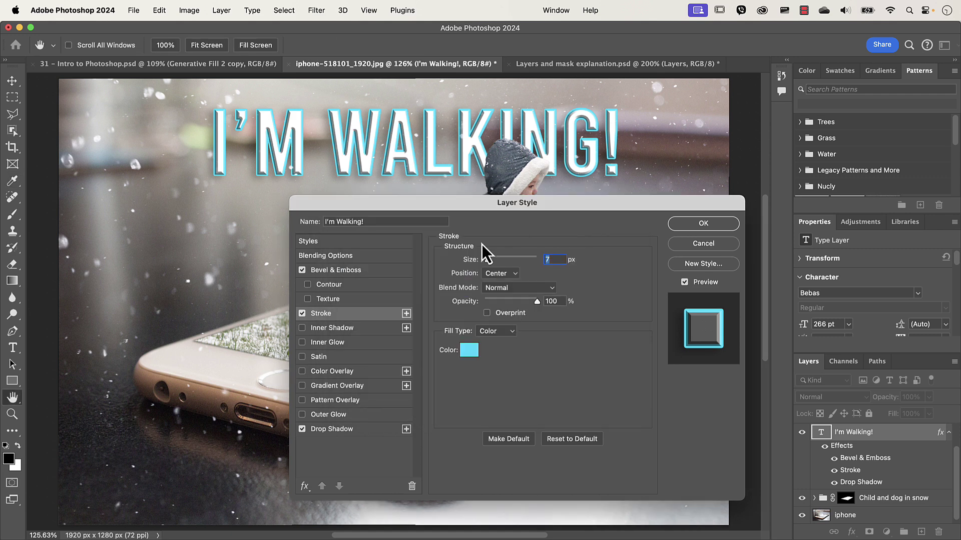
# Review the title's Bevel & Emboss, Drop Shadow and Stroke settings, apply the layer style and collapse the title's effects list.
pyautogui.click(345, 274)
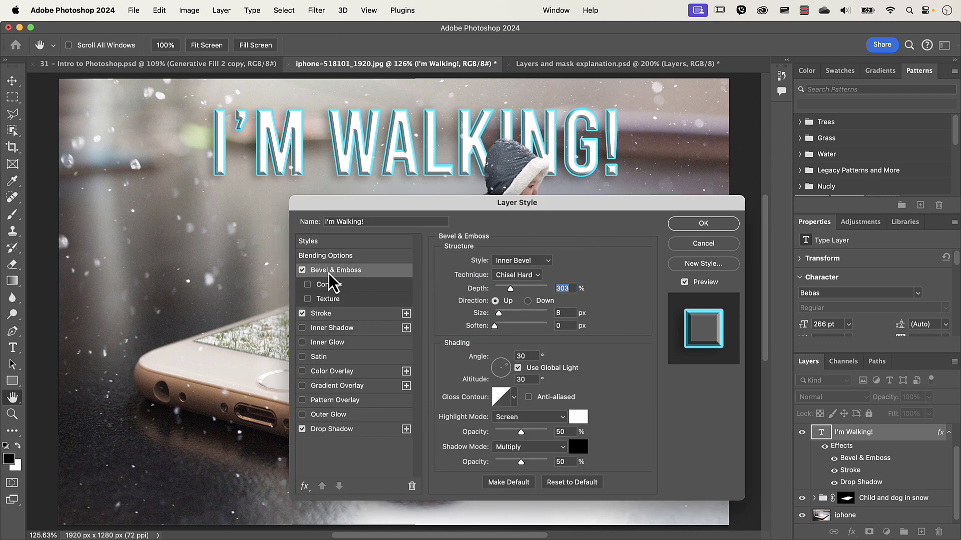
pyautogui.click(343, 432)
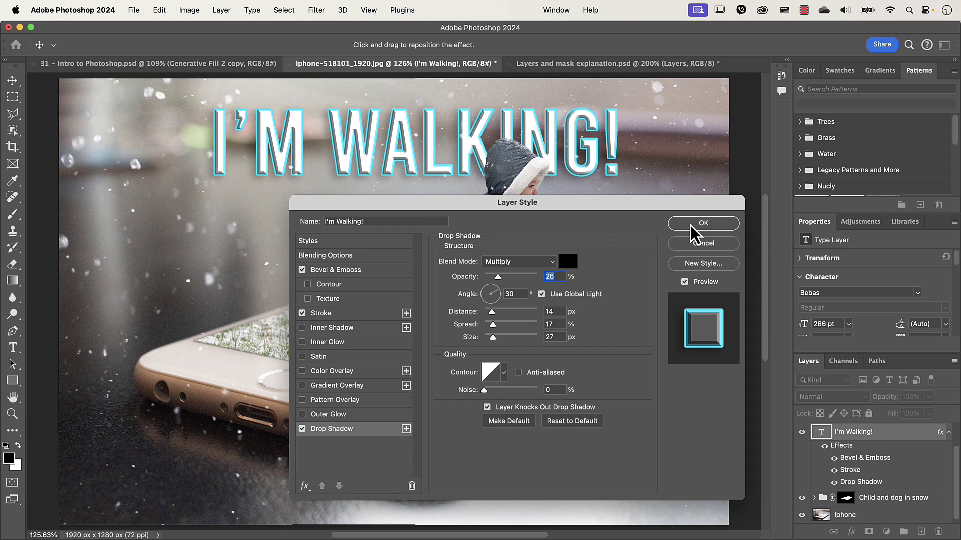
pyautogui.click(329, 318)
pyautogui.click(698, 226)
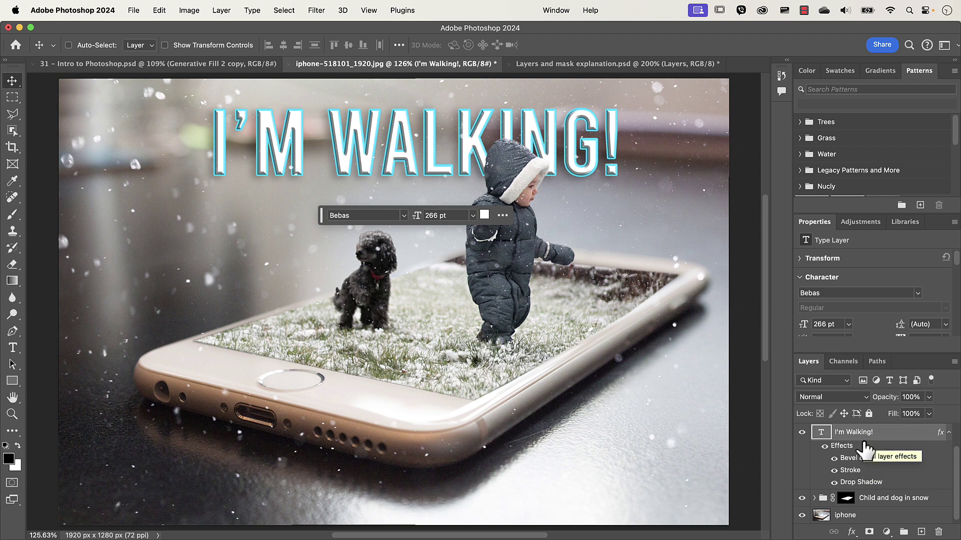
pyautogui.click(948, 433)
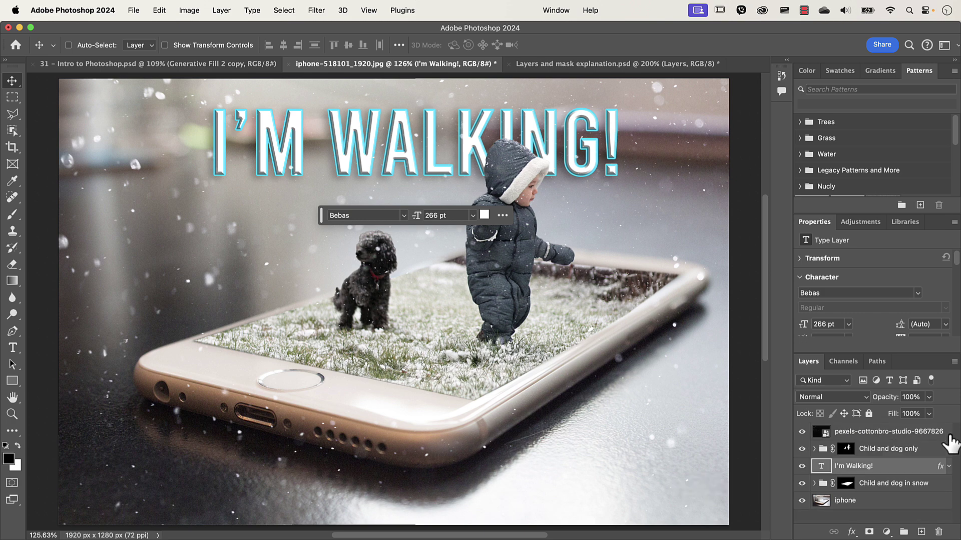
# Add a new empty layer directly above the iphone layer and name it Remove.
pyautogui.click(859, 502)
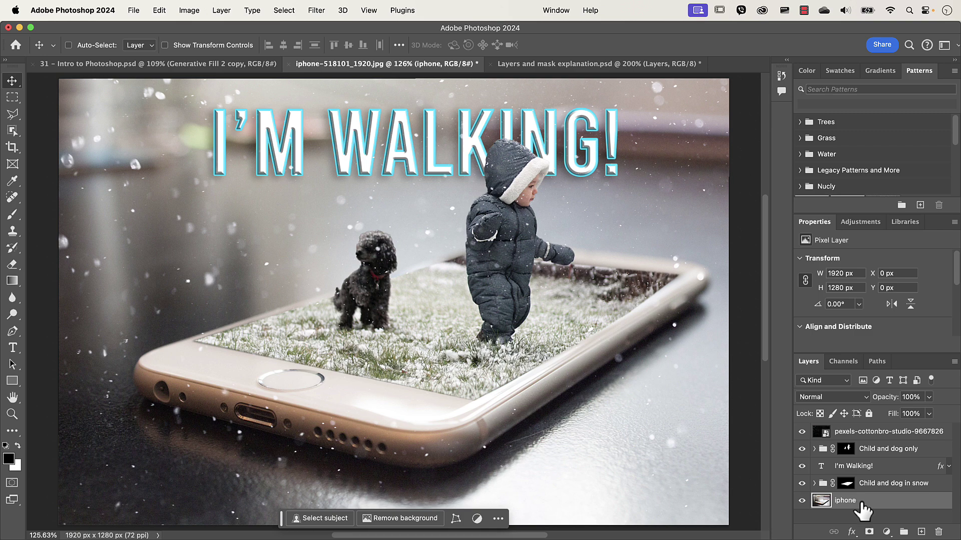
pyautogui.click(921, 532)
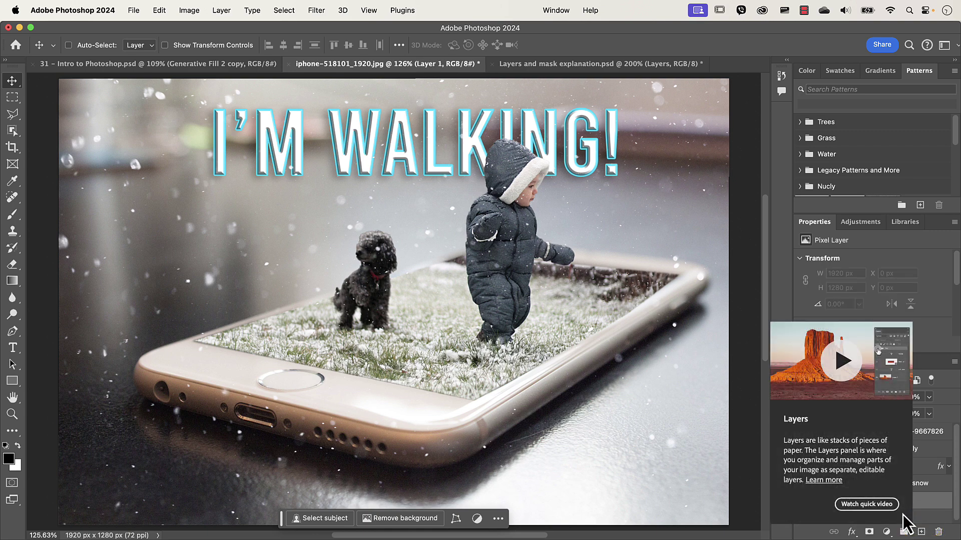
pyautogui.doubleClick(845, 501)
pyautogui.write('Remove')
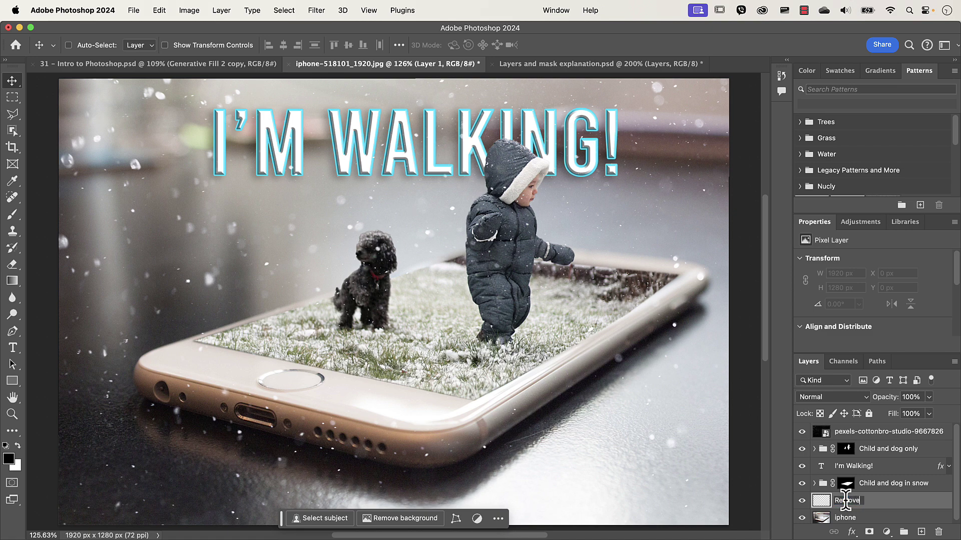
pyautogui.press('Return')
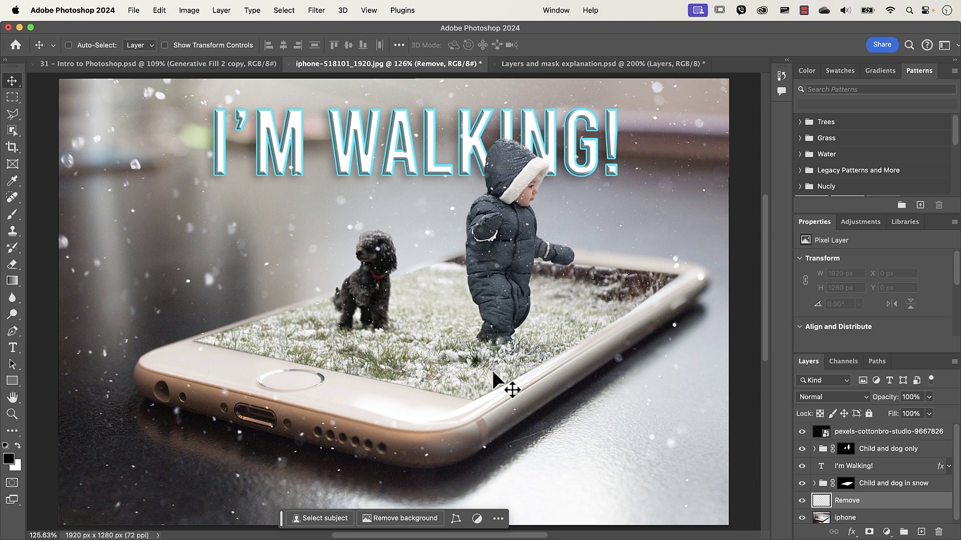
# Activate the Remove Tool, set its brush size to 78 and enable sampling of all layers.
pyautogui.click(14, 199)
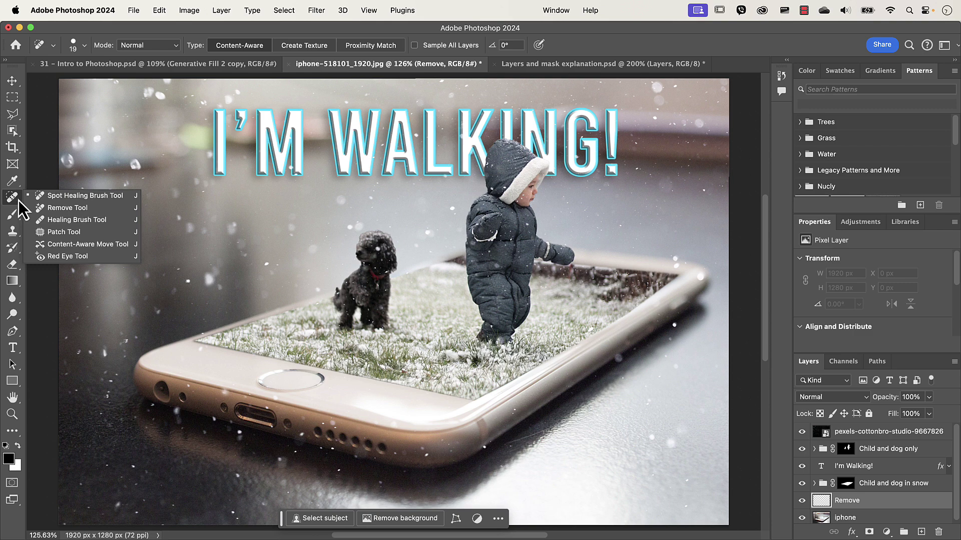
pyautogui.click(58, 212)
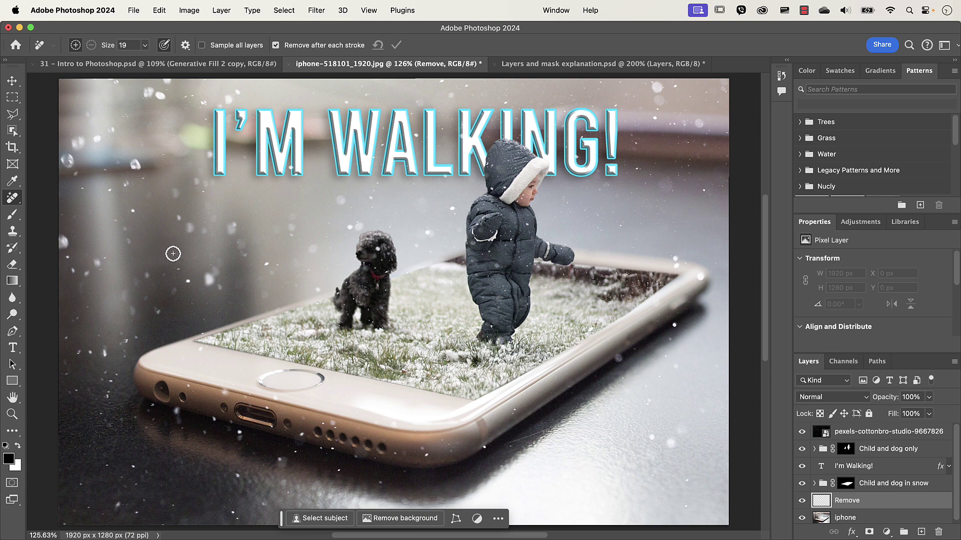
pyautogui.press(']')
pyautogui.press(']')
pyautogui.press(']')
pyautogui.press(']')
pyautogui.press(']')
pyautogui.press(']')
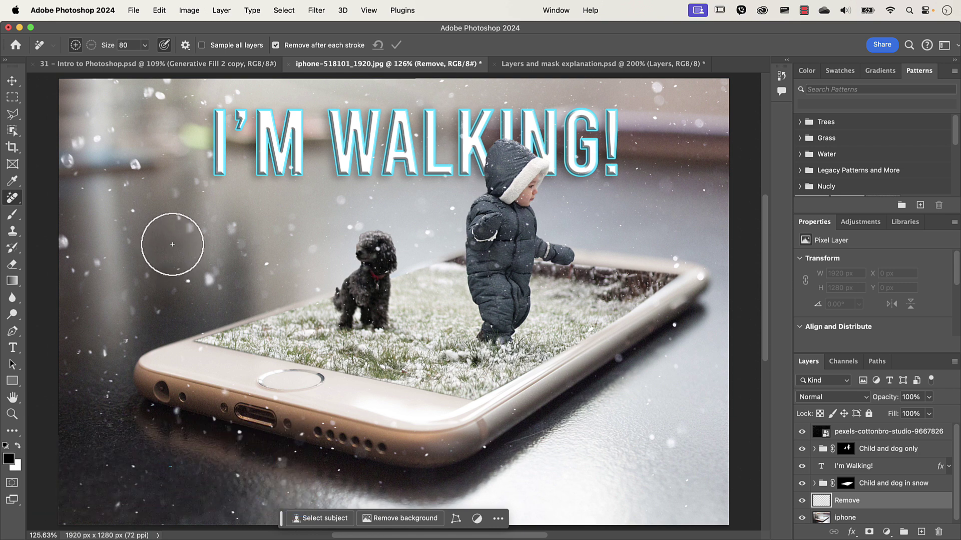
pyautogui.click(144, 48)
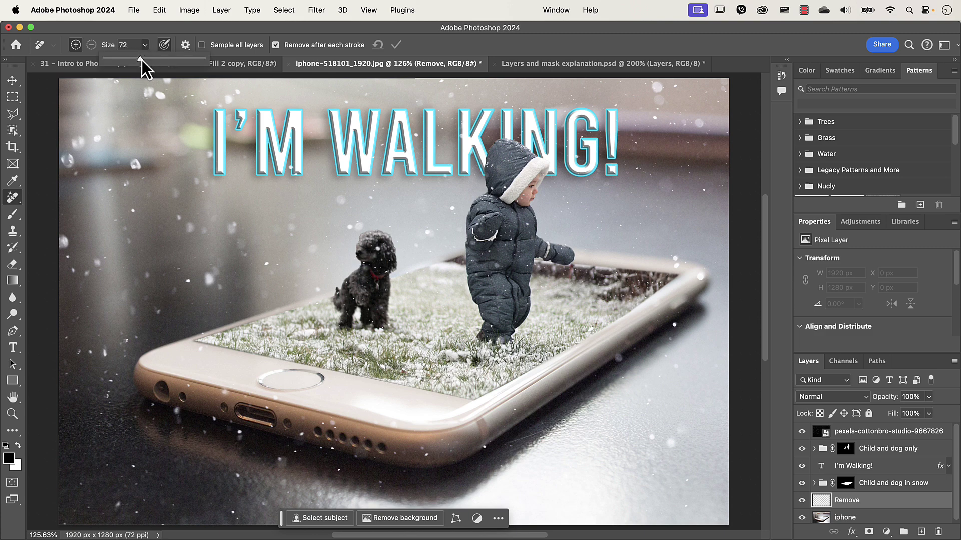
pyautogui.moveTo(142, 60); pyautogui.dragTo(143, 59)
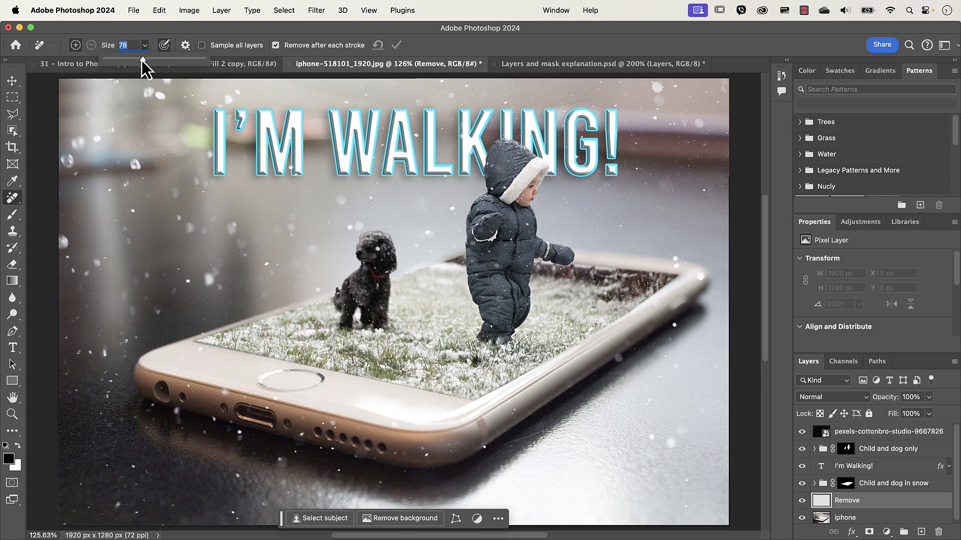
pyautogui.click(244, 33)
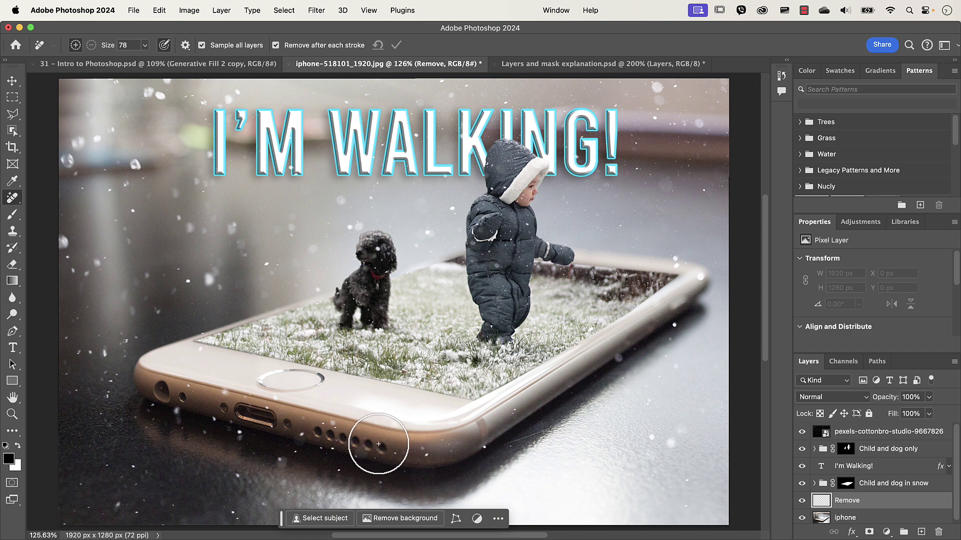
# Reduce the Remove Tool's brush size to 50 and remove the speaker holes and the adjacent screw from the phone's lower edge.
pyautogui.press('[')
pyautogui.press('[')
pyautogui.press('[')
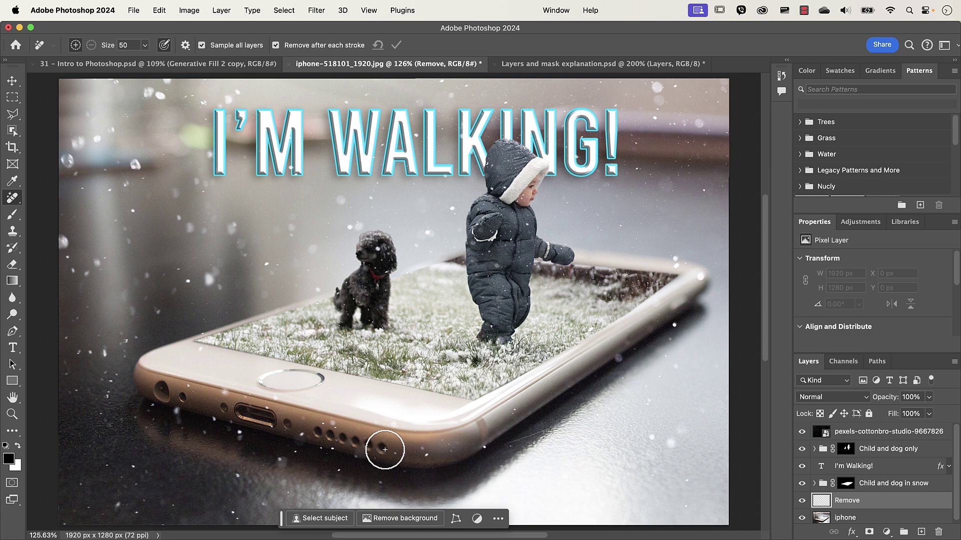
pyautogui.moveTo(385, 450); pyautogui.dragTo(316, 431)
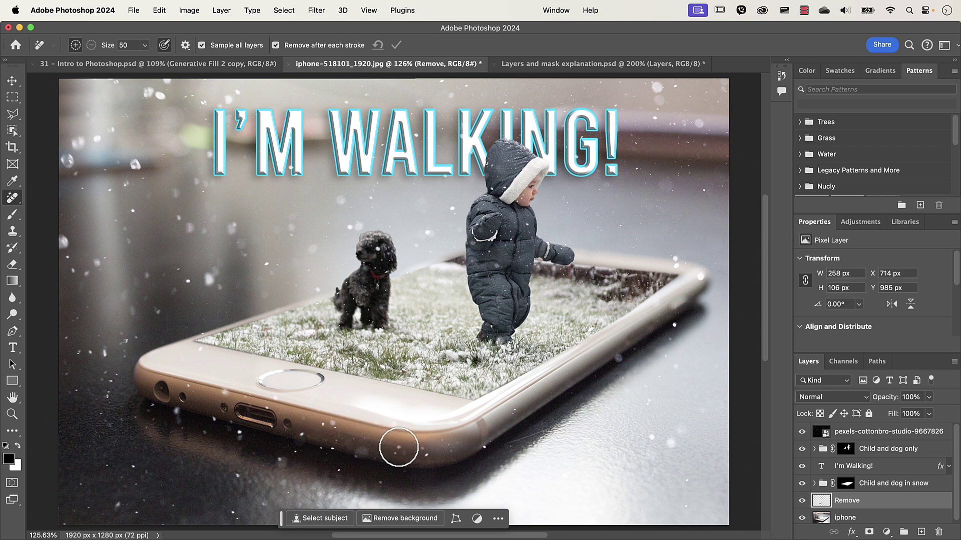
pyautogui.moveTo(289, 422); pyautogui.dragTo(288, 424)
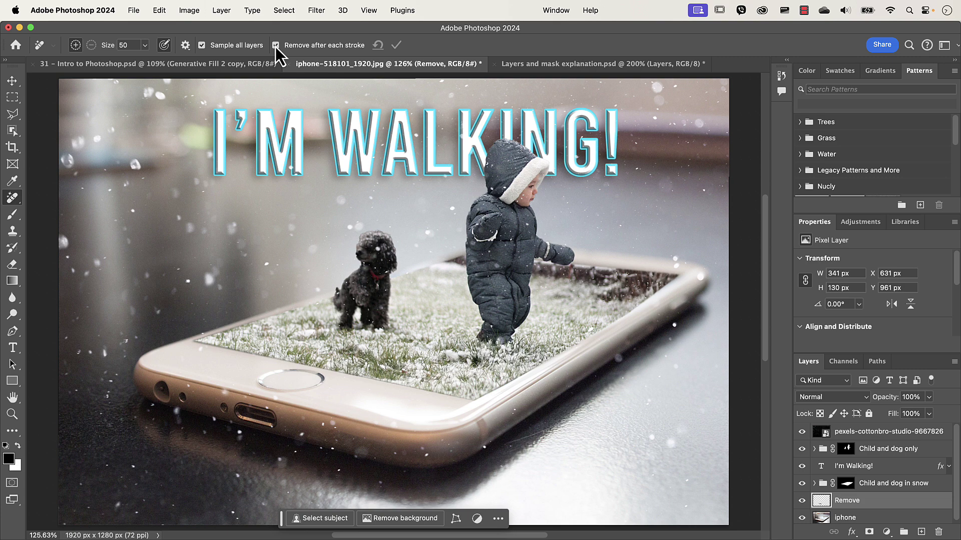
# Turn off removal after each stroke, paint over the phone's charging port and apply the removal.
pyautogui.moveTo(277, 426)
pyautogui.mouseDown()
pyautogui.moveTo(237, 410)
pyautogui.moveTo(270, 419)
pyautogui.mouseUp()
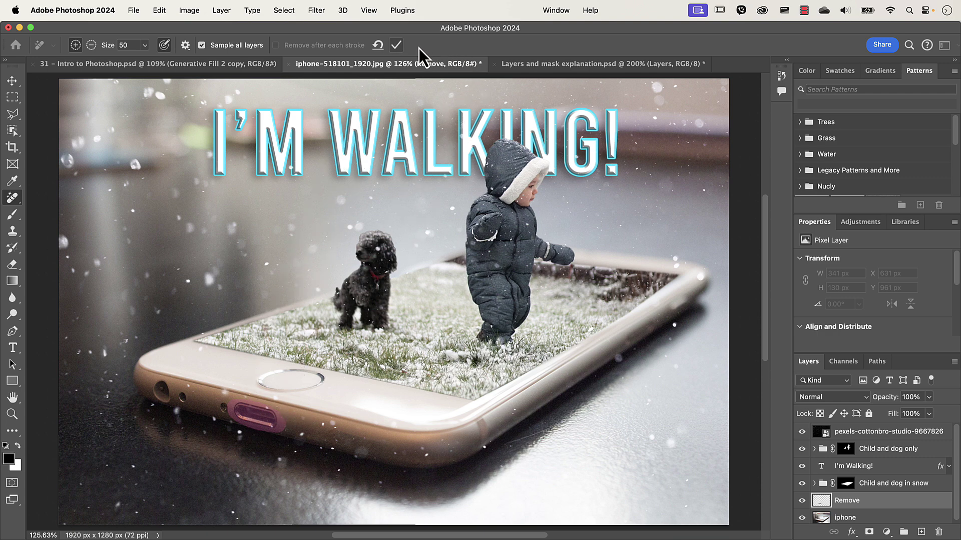
pyautogui.click(395, 46)
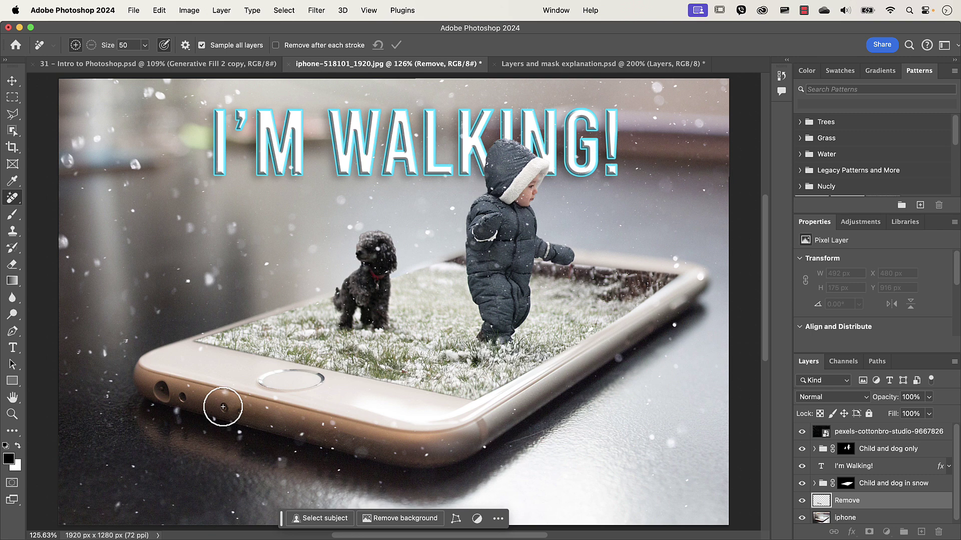
# Paint over the remaining screw and holes along the phone's lower edge and apply the removal.
pyautogui.moveTo(224, 406); pyautogui.dragTo(242, 409)
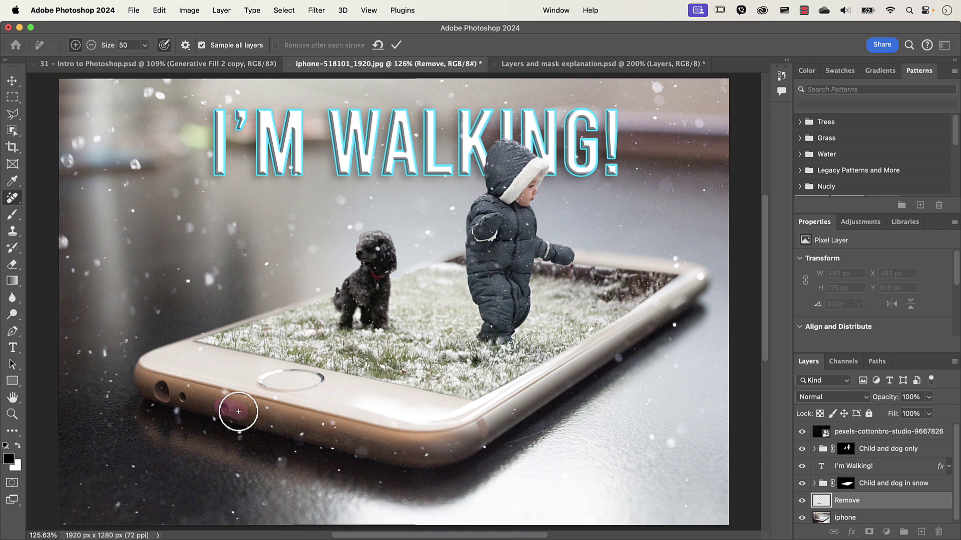
pyautogui.click(184, 396)
pyautogui.click(158, 388)
pyautogui.moveTo(159, 388); pyautogui.dragTo(178, 392)
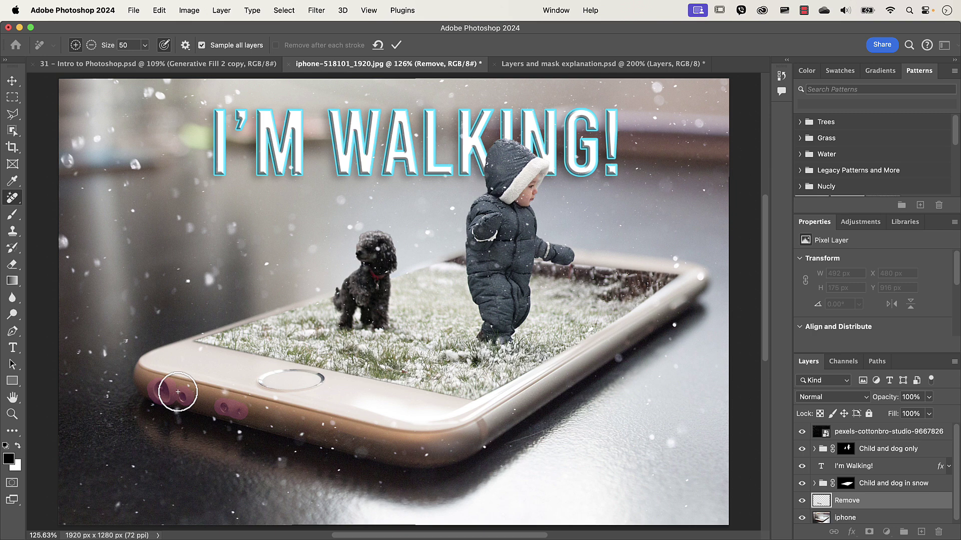
pyautogui.click(397, 48)
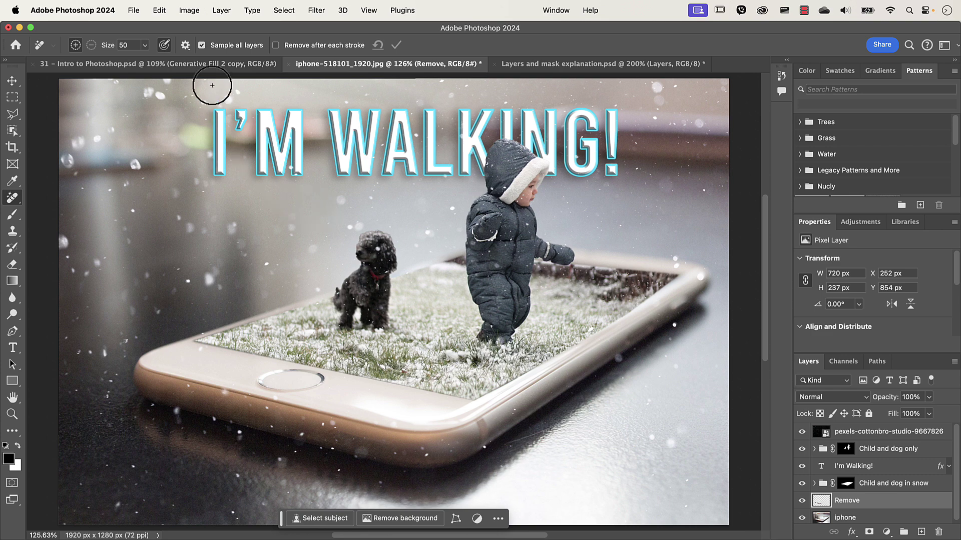
# Compare the composite with the finished 31 – Intro to Photoshop.psd document and return to the iPhone document.
pyautogui.click(176, 65)
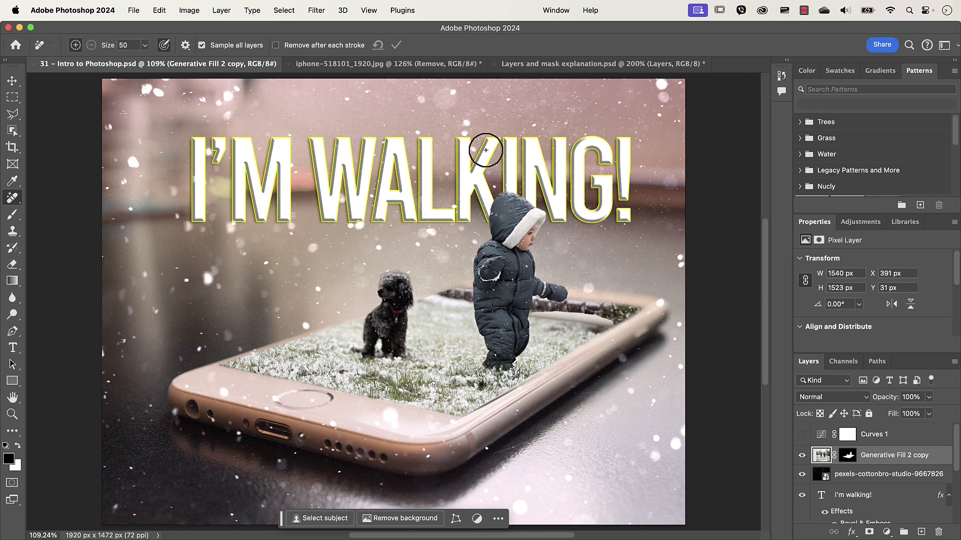
pyautogui.click(377, 66)
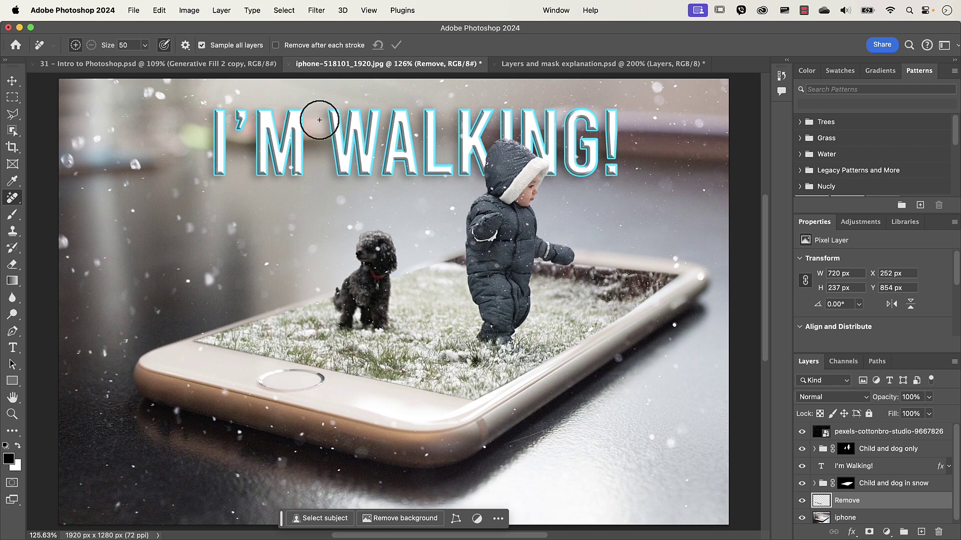
# Activate the Gradient tool, expand the Blues presets and enlarge the gradient preset picker.
pyautogui.click(11, 284)
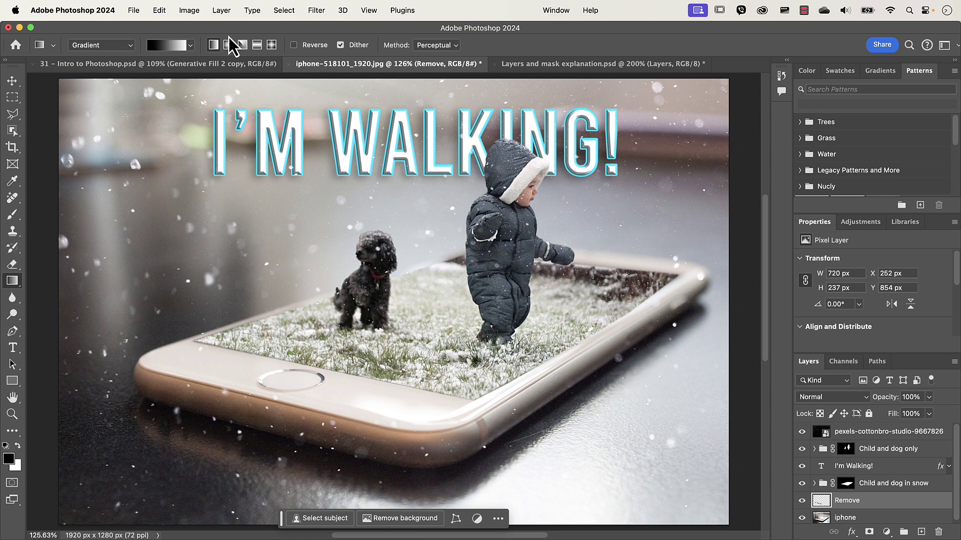
pyautogui.click(191, 46)
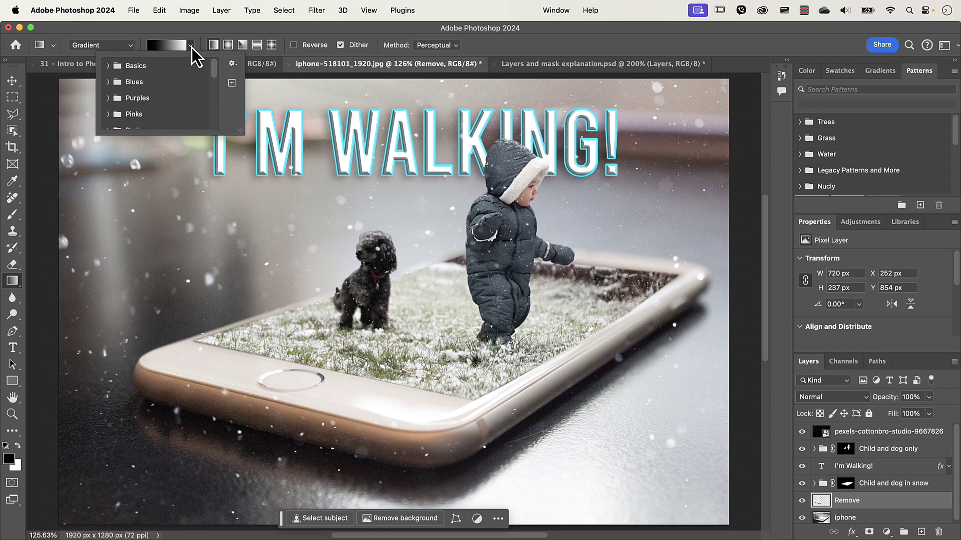
pyautogui.scroll(-3, 212, 74)
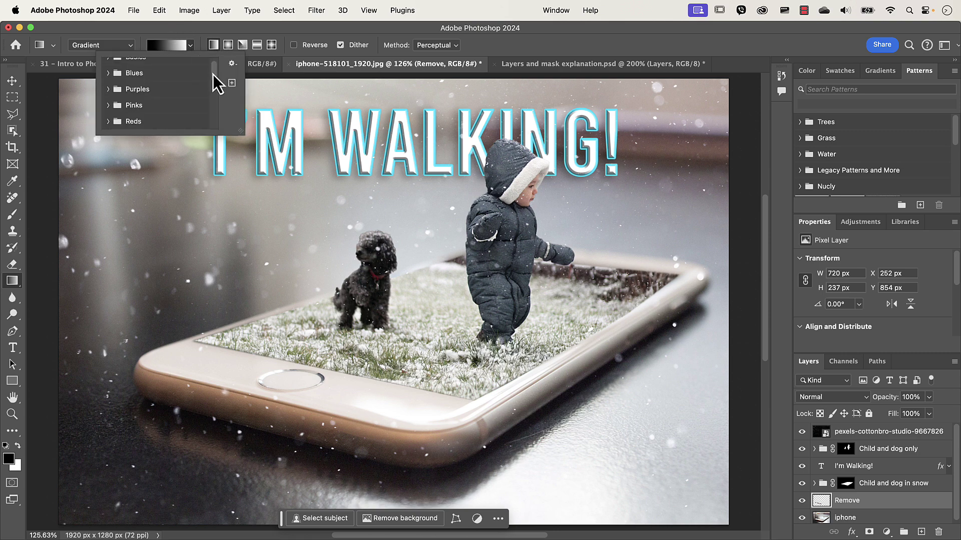
pyautogui.scroll(3, 212, 74)
pyautogui.click(109, 82)
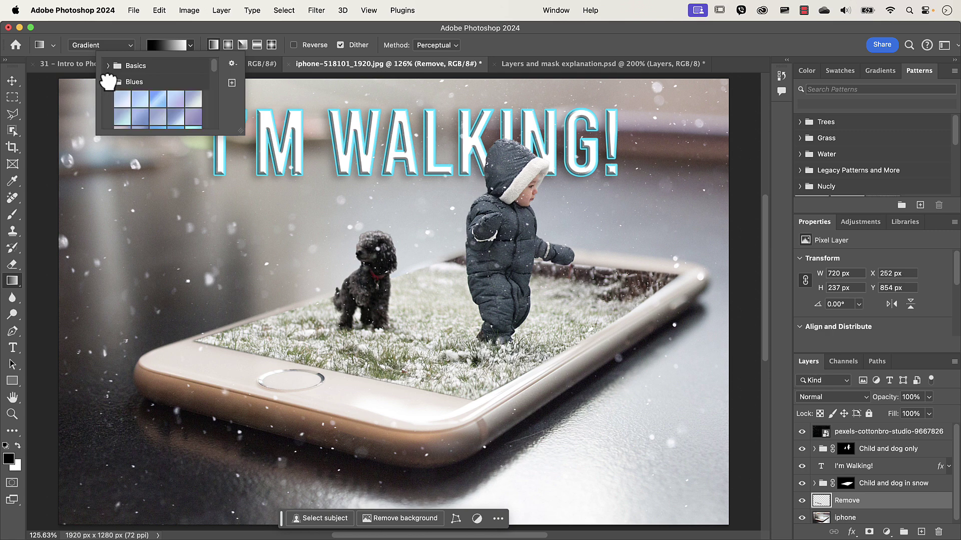
pyautogui.scroll(-3, 212, 72)
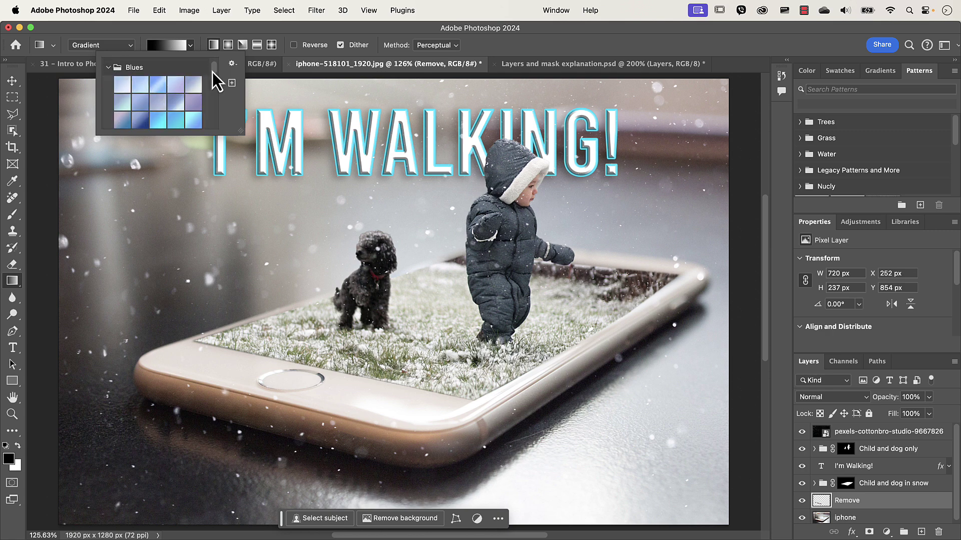
pyautogui.scroll(3, 212, 77)
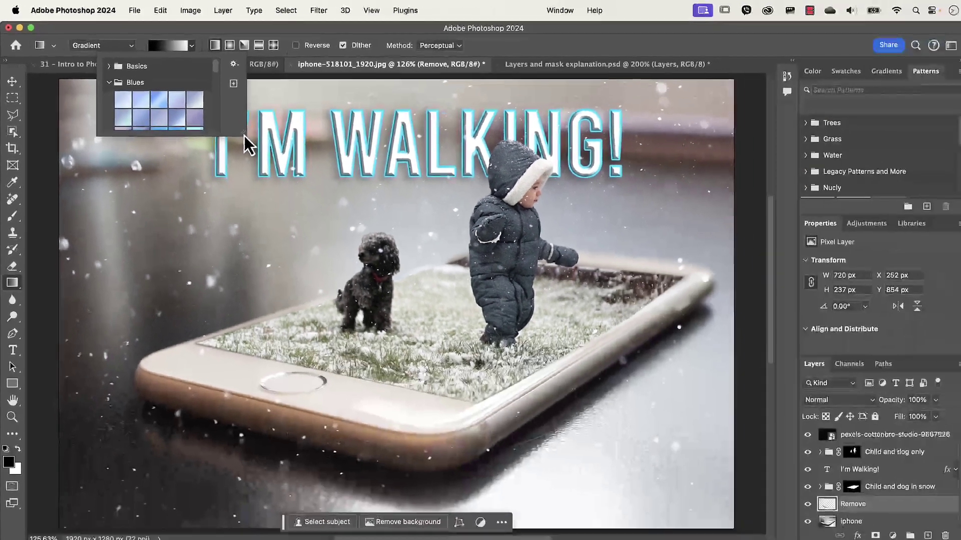
pyautogui.moveTo(435, 242); pyautogui.dragTo(462, 281)
pyautogui.moveTo(257, 155); pyautogui.dragTo(383, 337)
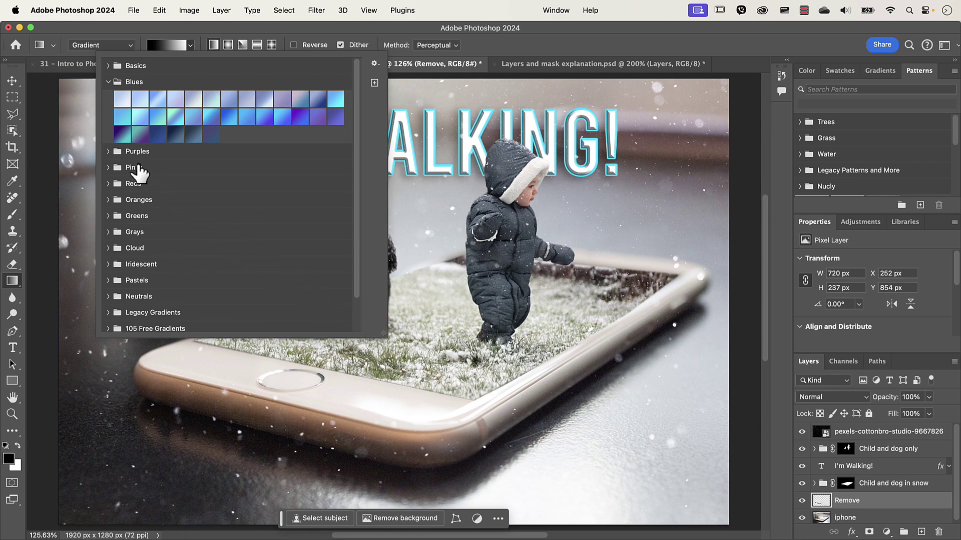
# Browse the Purples and Pinks gradient groups and choose the pink-orange-navy preset from Purples.
pyautogui.click(108, 151)
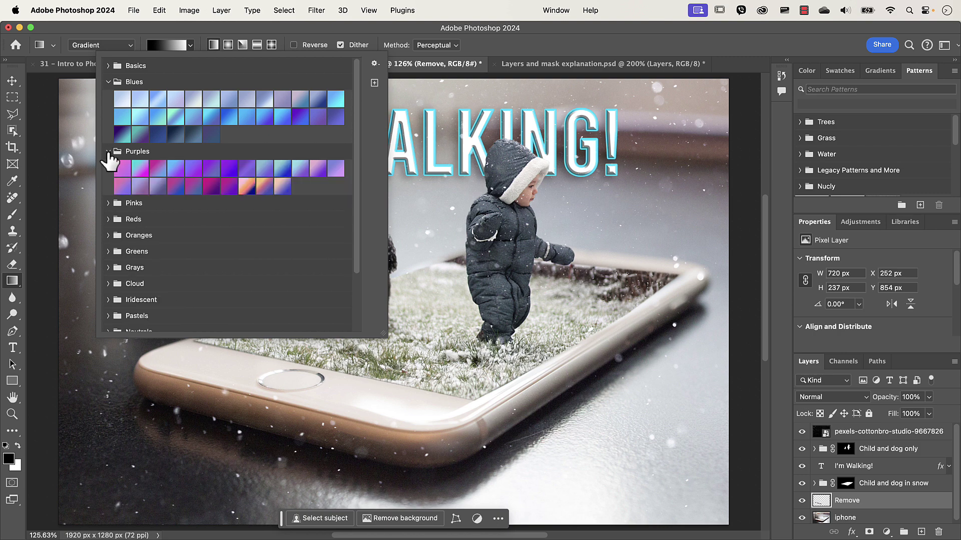
pyautogui.click(108, 203)
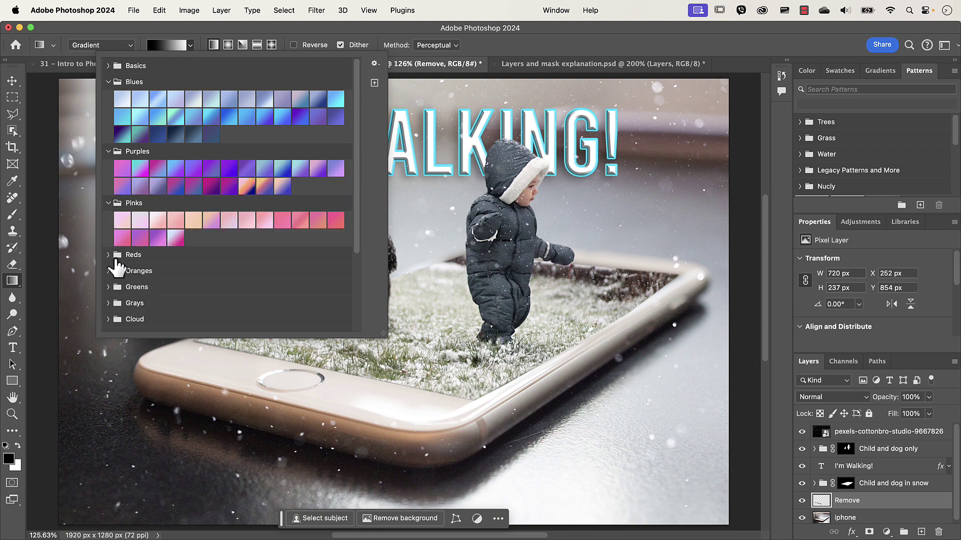
pyautogui.scroll(-3, 180, 243)
pyautogui.scroll(2, 180, 245)
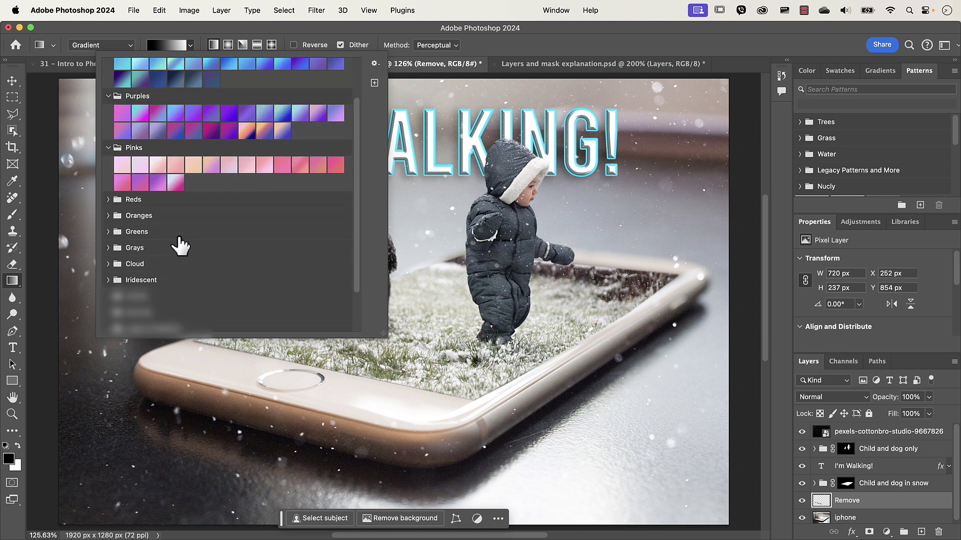
pyautogui.scroll(1, 180, 245)
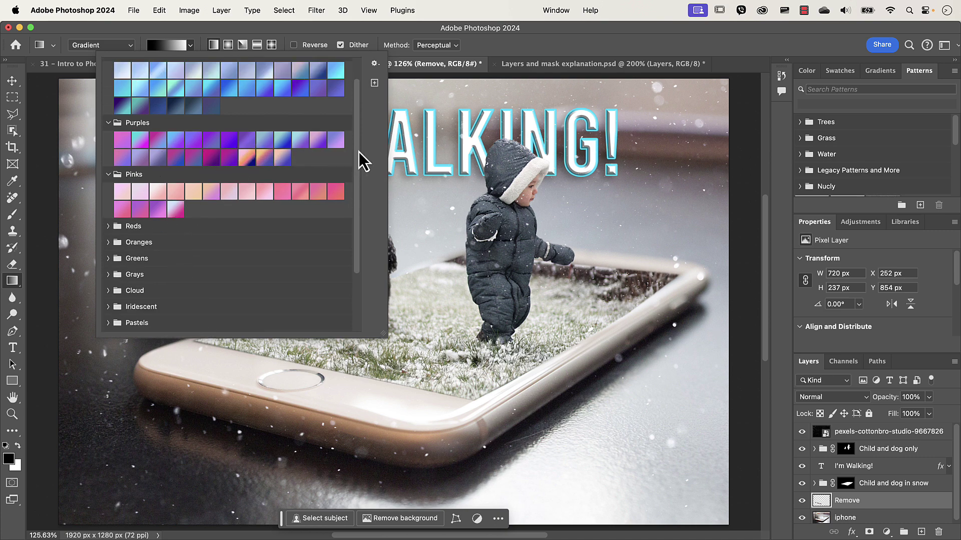
pyautogui.scroll(1, 358, 152)
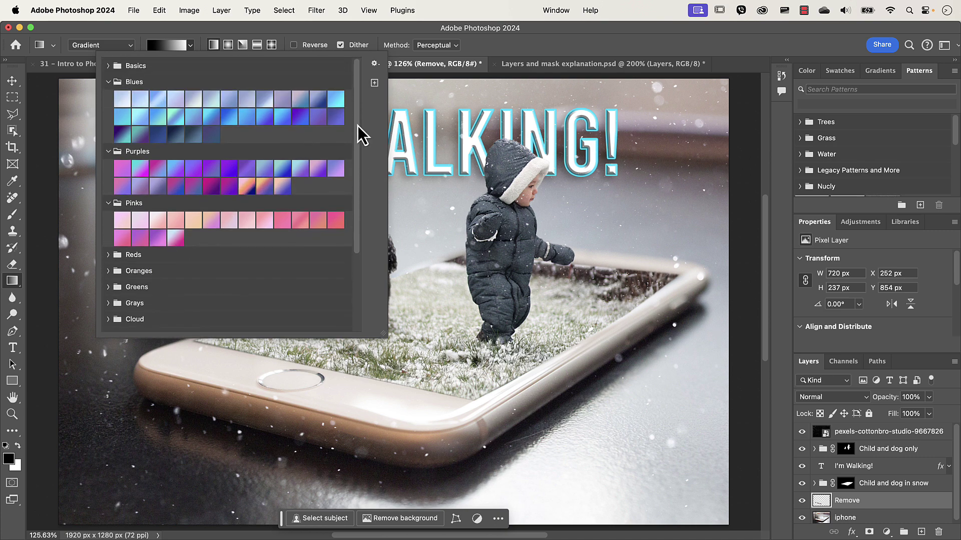
pyautogui.click(247, 188)
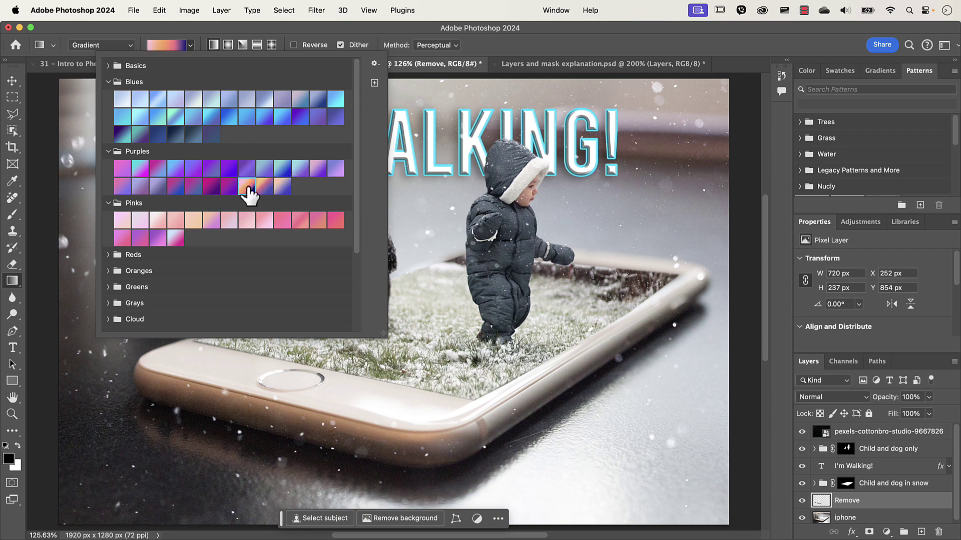
pyautogui.click(216, 27)
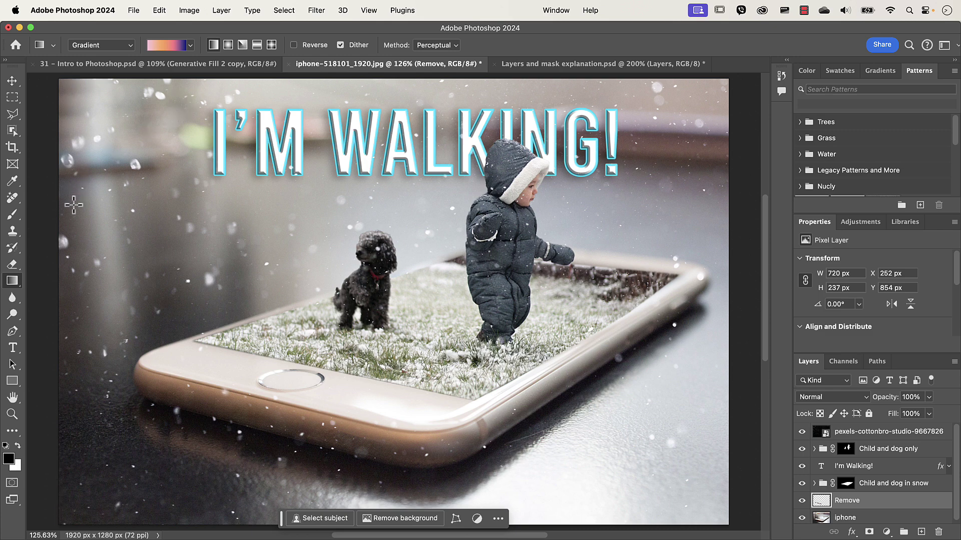
# Draw a nearly horizontal linear gradient across the full canvas width, above the Remove layer.
pyautogui.moveTo(44, 296); pyautogui.dragTo(739, 301)
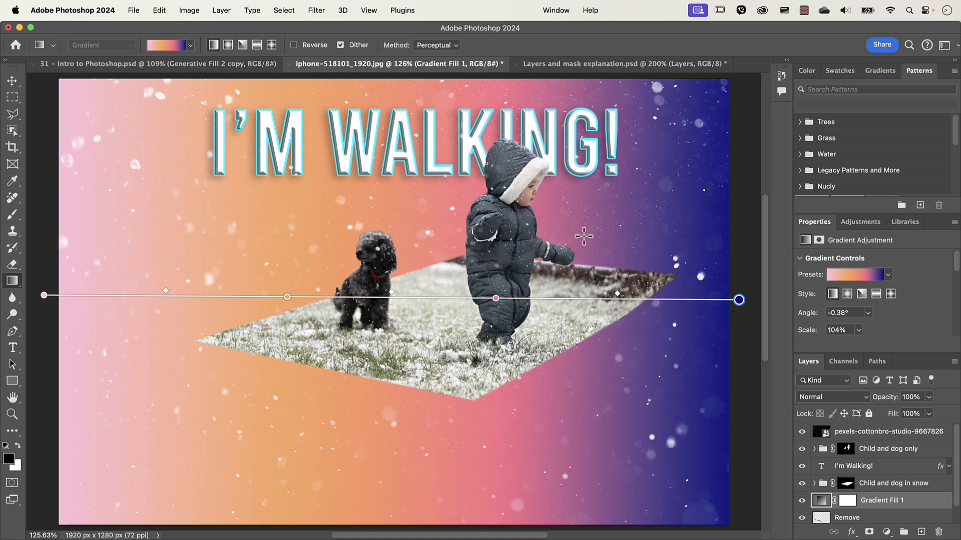
pyautogui.scroll(-3, 864, 487)
pyautogui.scroll(2, 817, 514)
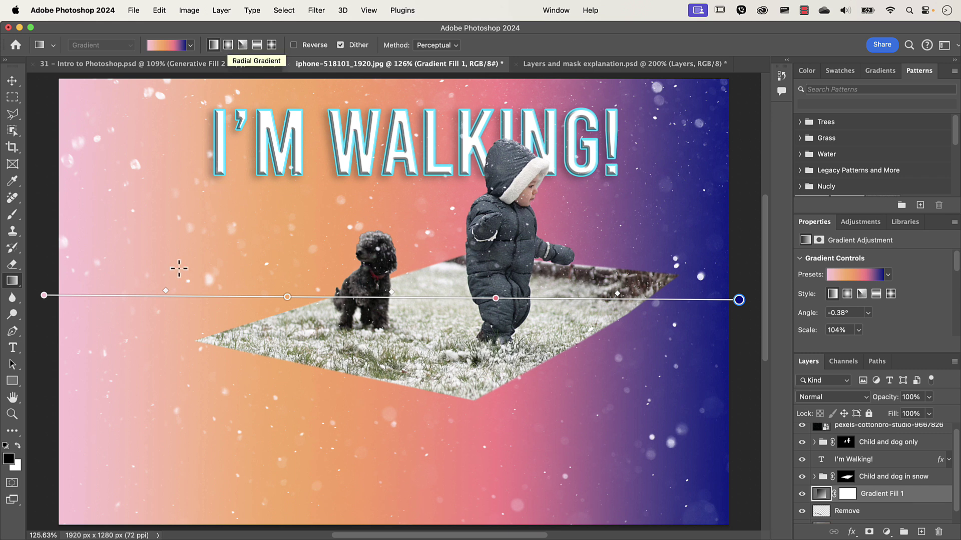
# Change the gradient style to Radial and adjust its outer colour stop and the colour midpoint near its outer end.
pyautogui.click(228, 45)
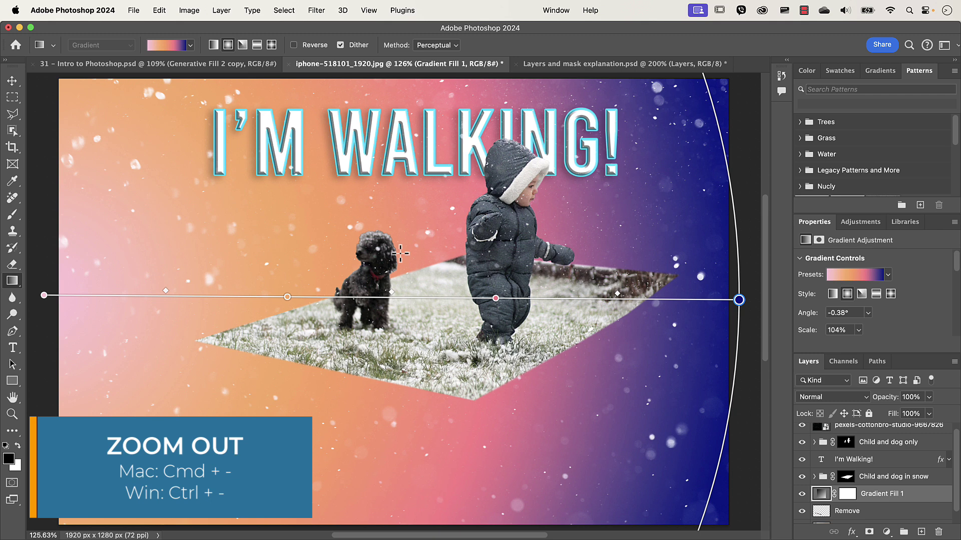
pyautogui.press('super+minus')
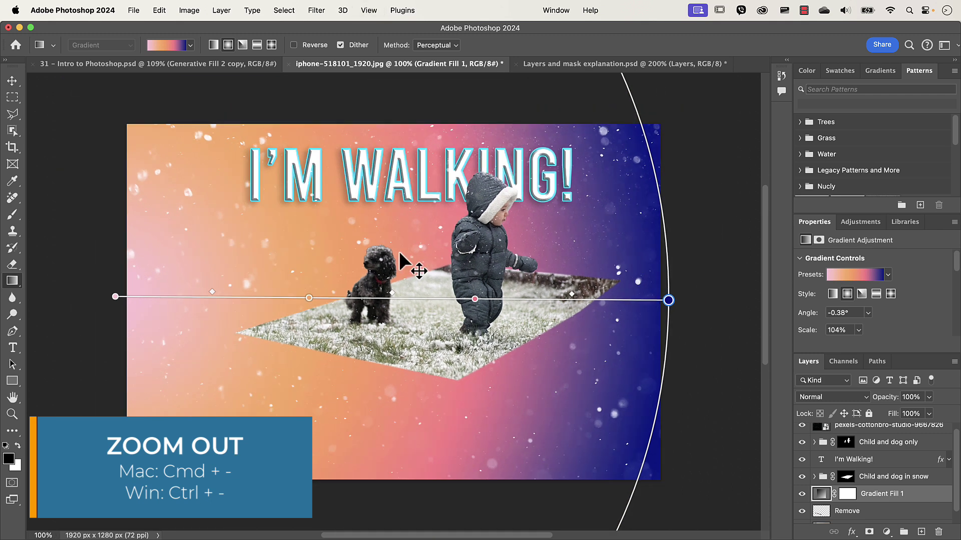
pyautogui.press('super+minus')
pyautogui.press('super+minus')
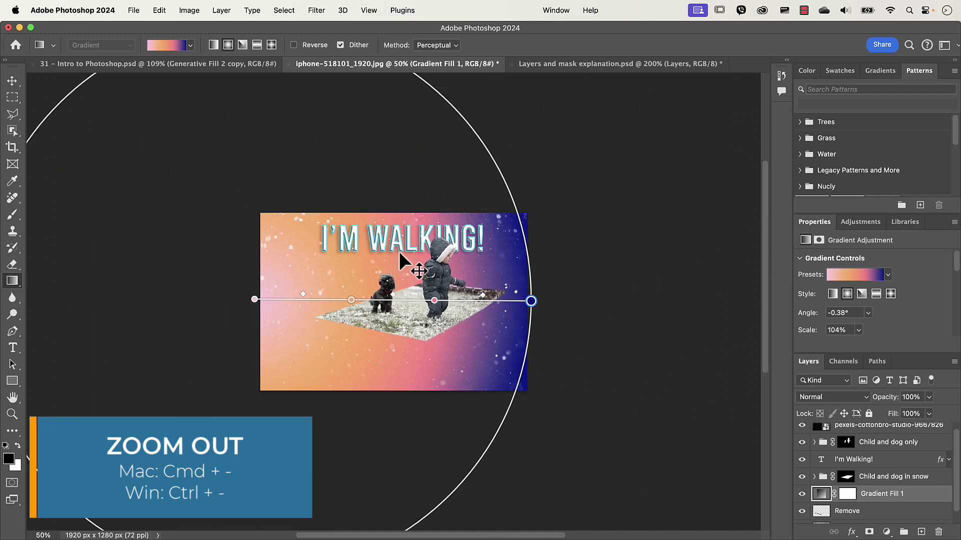
pyautogui.press('super+minus')
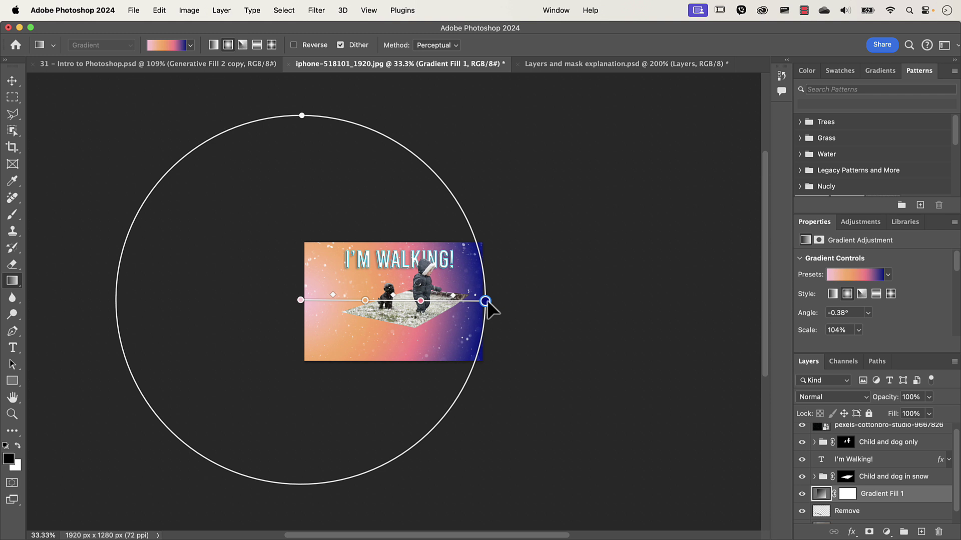
pyautogui.moveTo(486, 301); pyautogui.dragTo(437, 290)
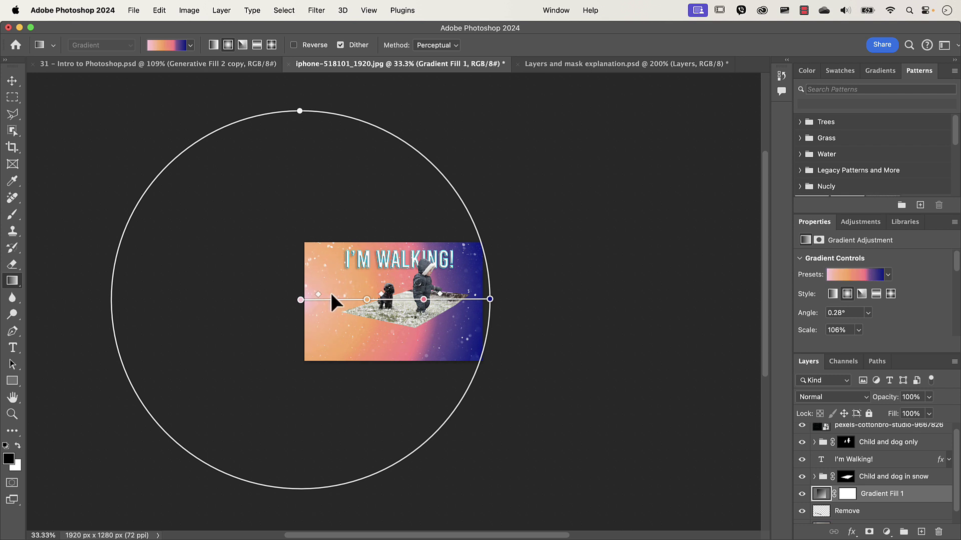
pyautogui.moveTo(438, 294); pyautogui.dragTo(457, 293)
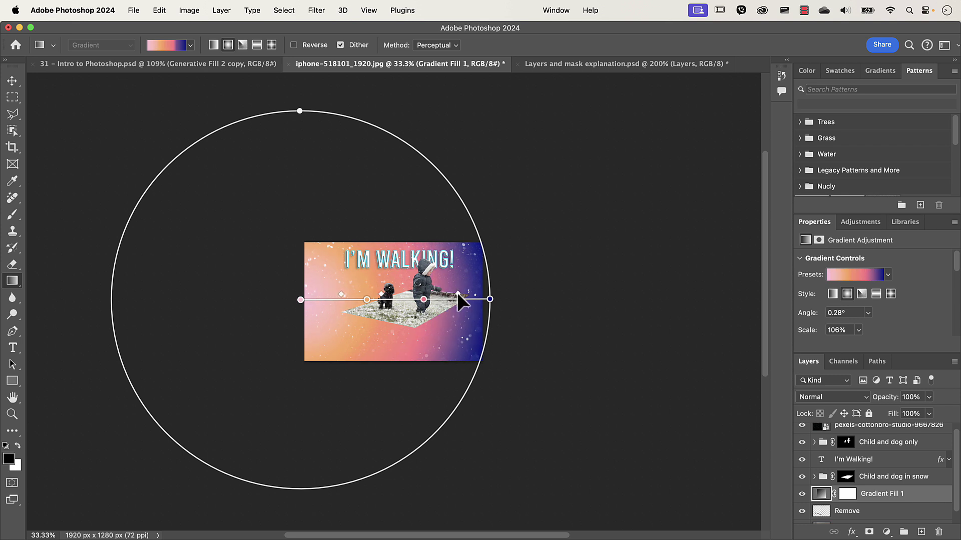
# Move the radial gradient's centre close to the dog and resize the gradient to about 79% scale.
pyautogui.moveTo(300, 111)
pyautogui.mouseDown()
pyautogui.moveTo(302, 275)
pyautogui.moveTo(300, 111)
pyautogui.mouseUp()
pyautogui.moveTo(299, 299); pyautogui.dragTo(378, 300)
pyautogui.moveTo(566, 300); pyautogui.dragTo(518, 303)
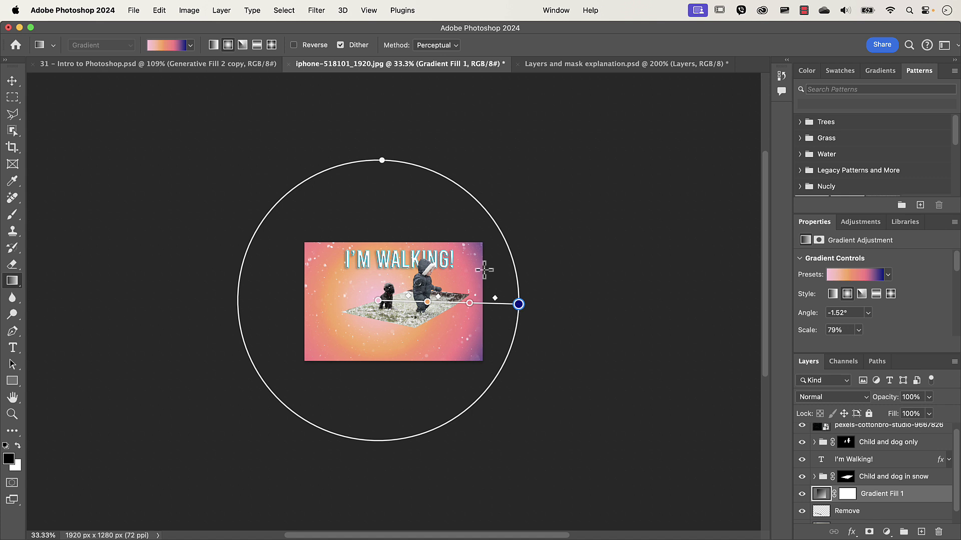
# Try the Angle, Reflected and Diamond gradient styles and shrink the diamond gradient to about 39% scale.
pyautogui.click(241, 44)
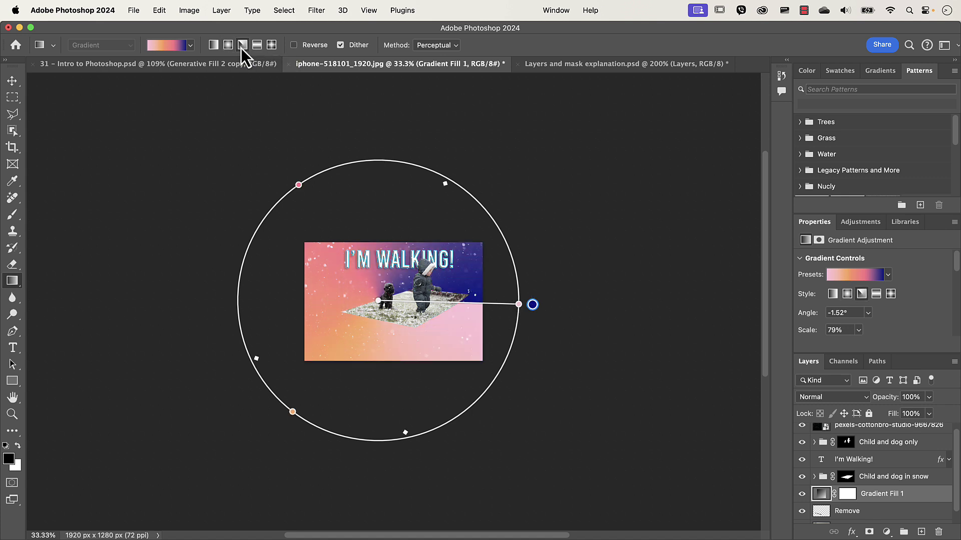
pyautogui.click(257, 46)
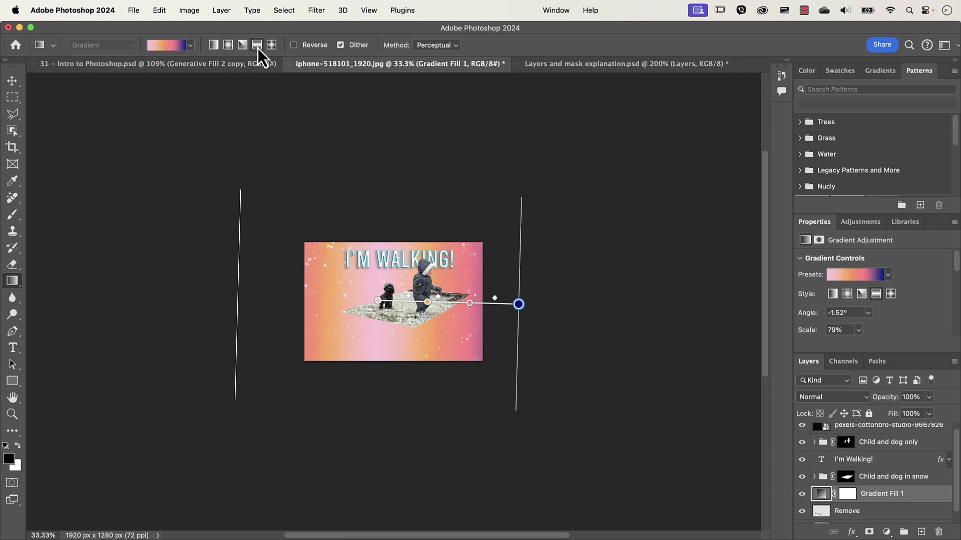
pyautogui.click(271, 46)
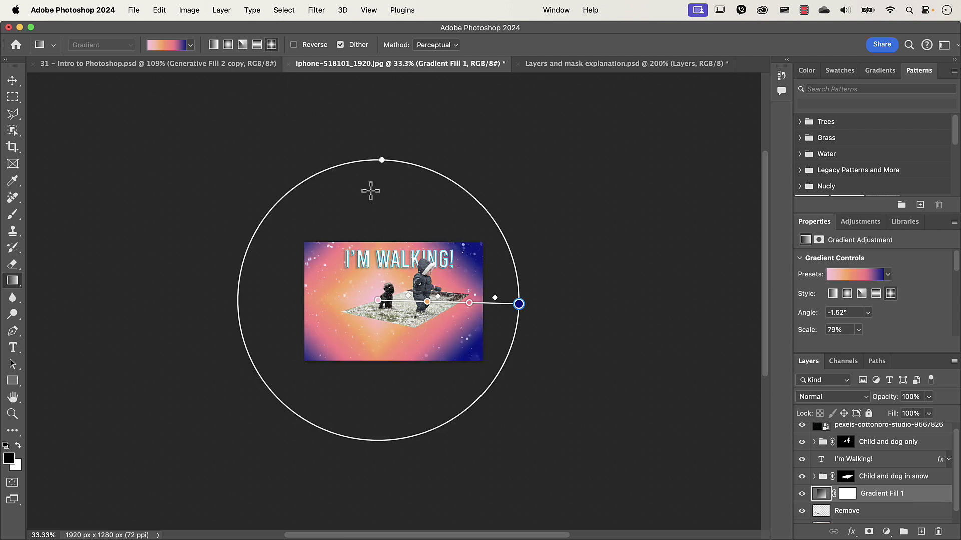
pyautogui.moveTo(516, 304); pyautogui.dragTo(447, 303)
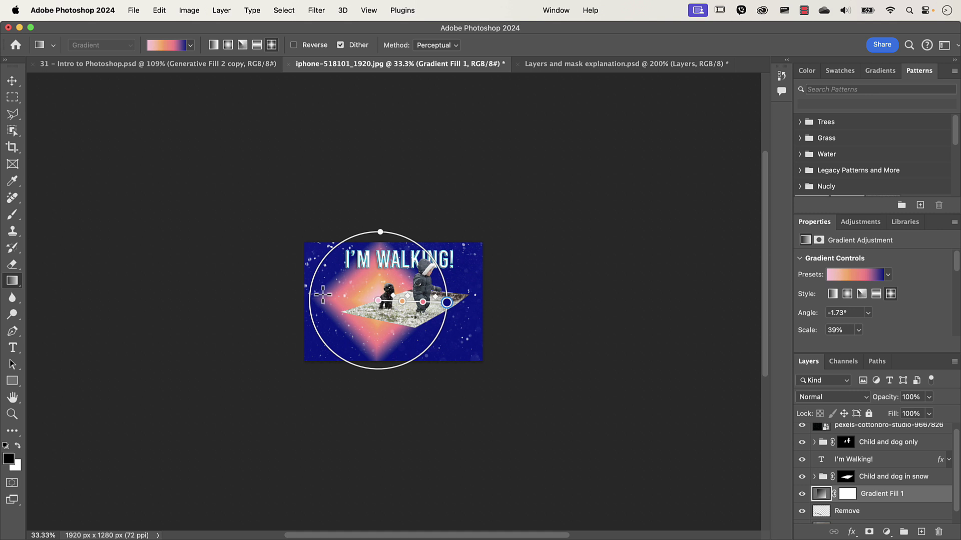
# Set the gradient style to Linear and extend both ends just past the canvas's side edges, to about 109% scale.
pyautogui.click(213, 46)
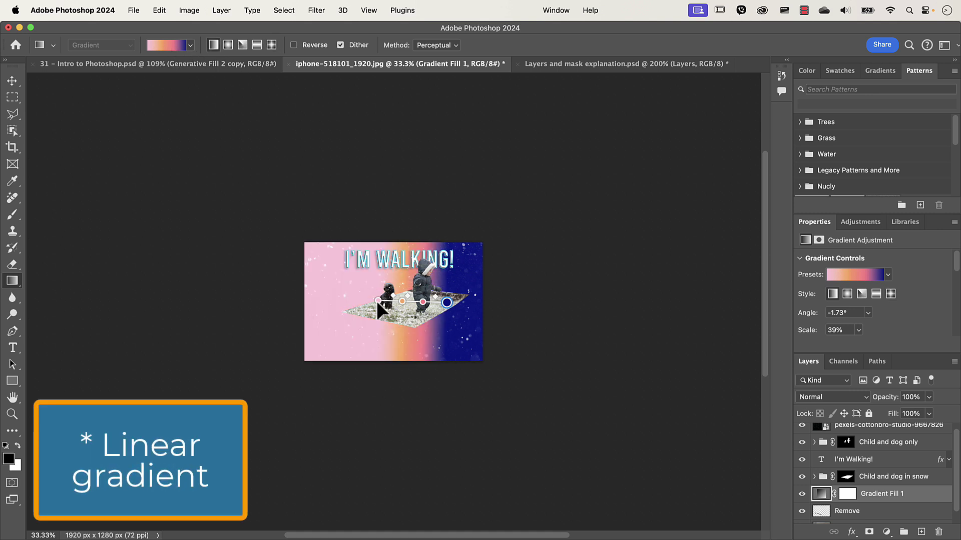
pyautogui.moveTo(377, 301); pyautogui.dragTo(329, 303)
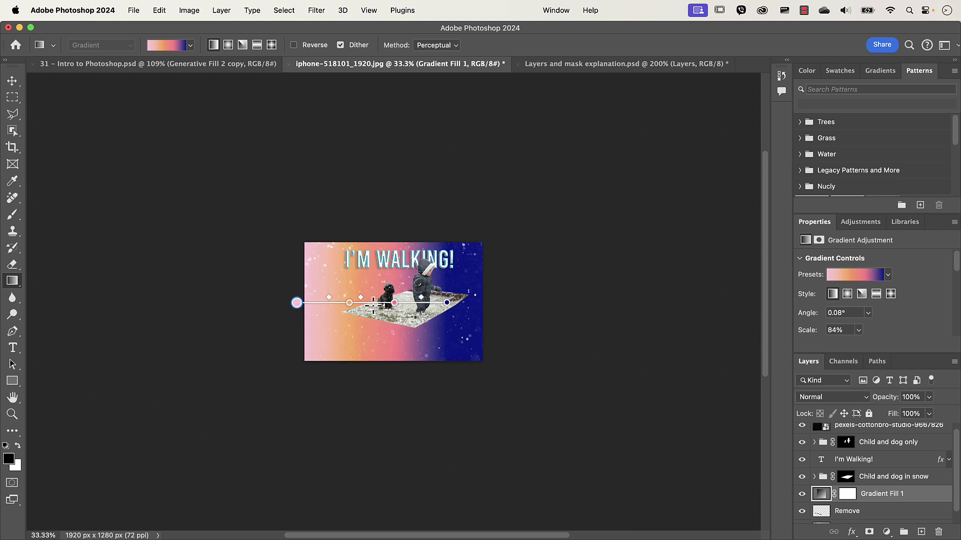
pyautogui.moveTo(445, 303); pyautogui.dragTo(483, 303)
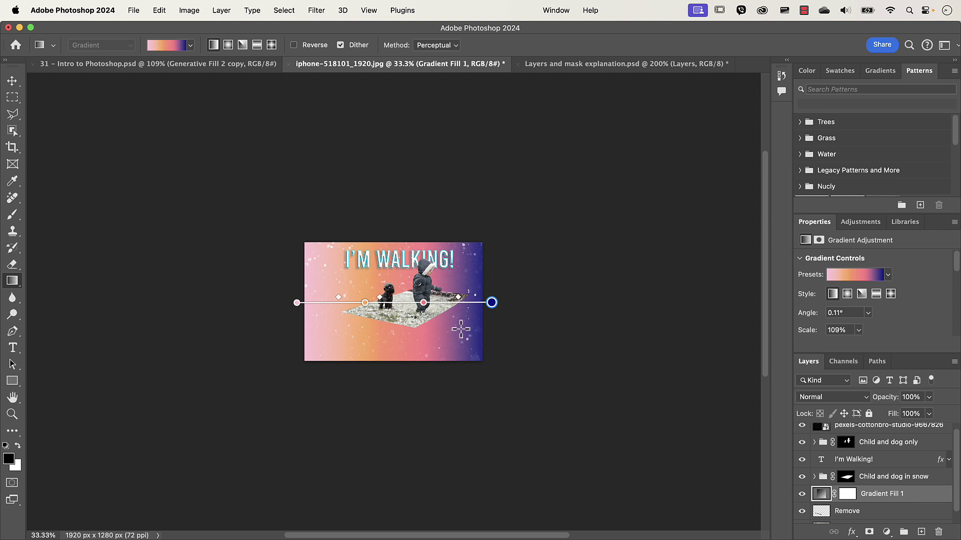
# Move the Gradient Fill 1 layer to the top of the layer stack, above the snow layer.
pyautogui.press('super+0')
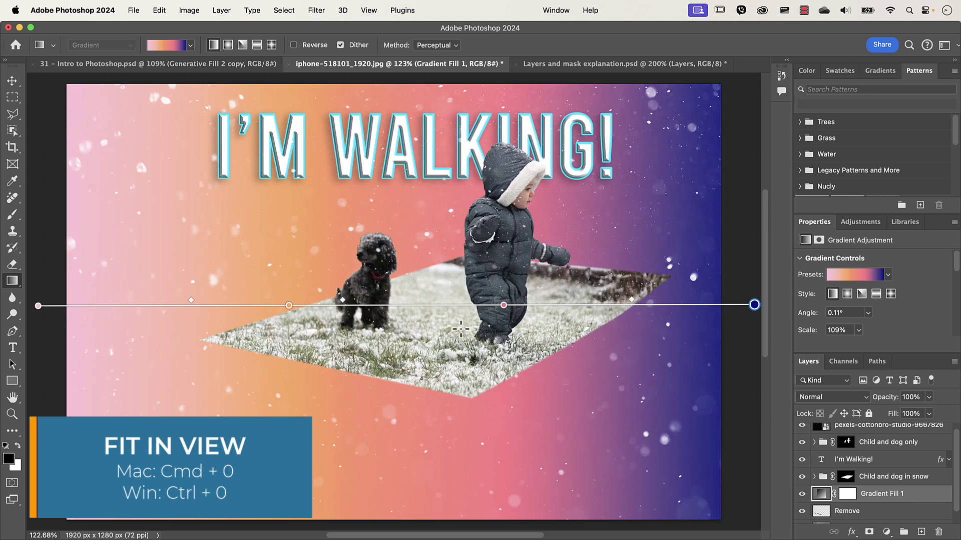
pyautogui.click(369, 11)
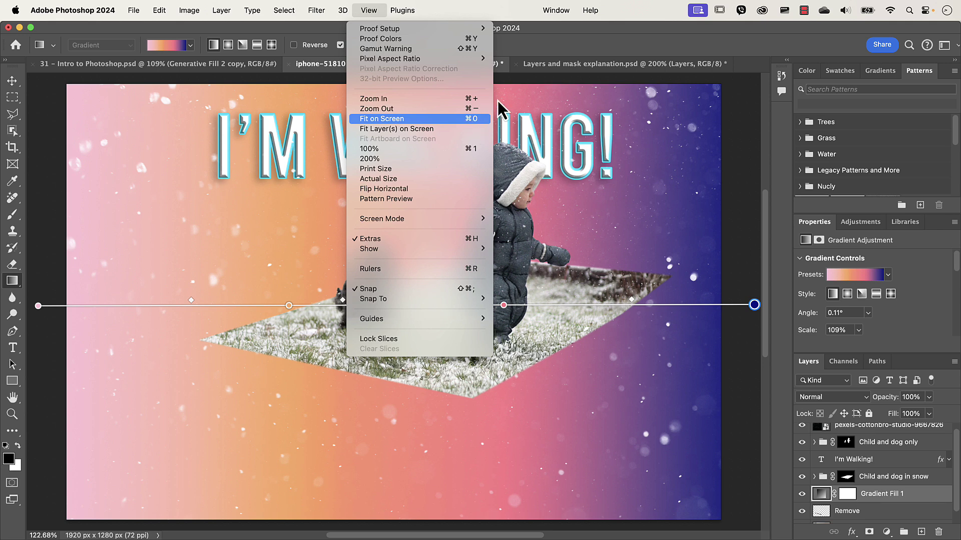
pyautogui.click(566, 50)
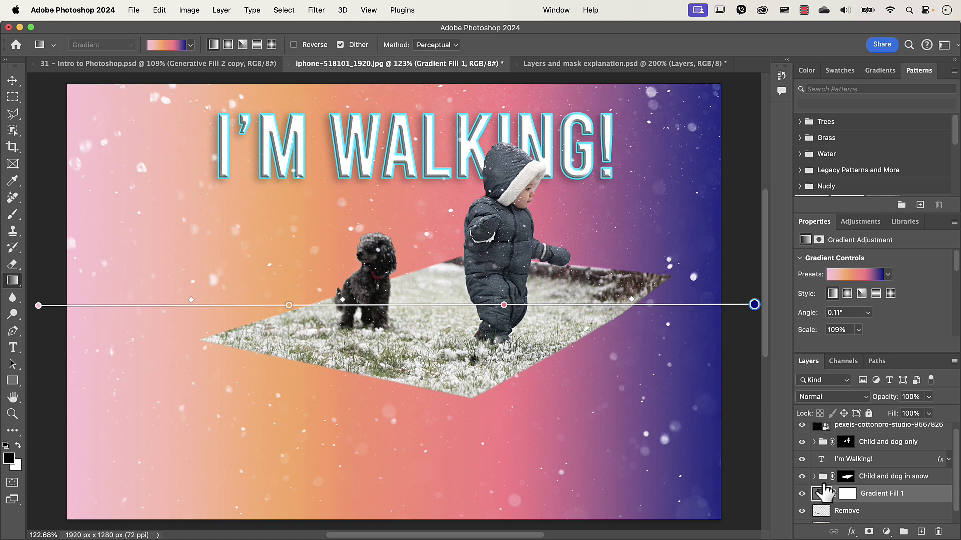
pyautogui.moveTo(823, 499); pyautogui.dragTo(820, 425)
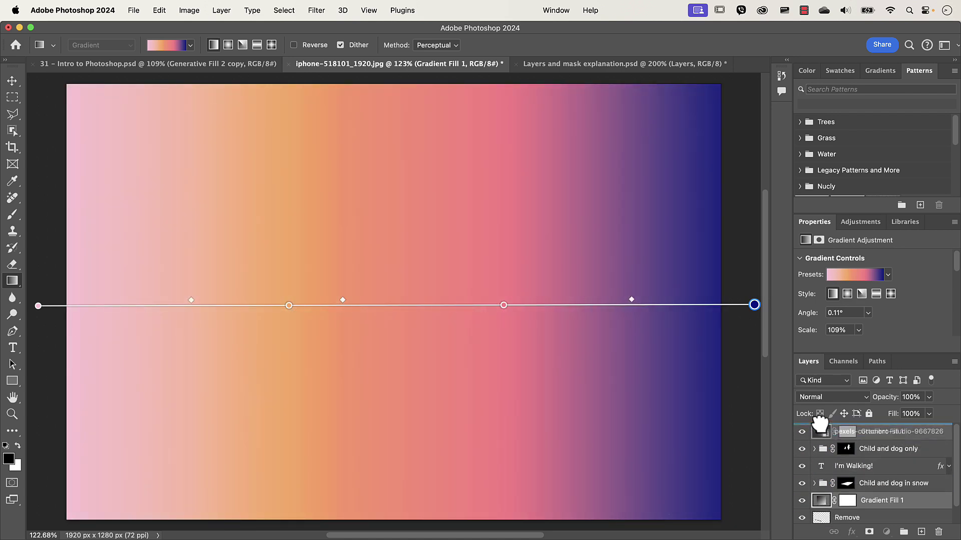
pyautogui.moveTo(819, 425); pyautogui.dragTo(820, 425)
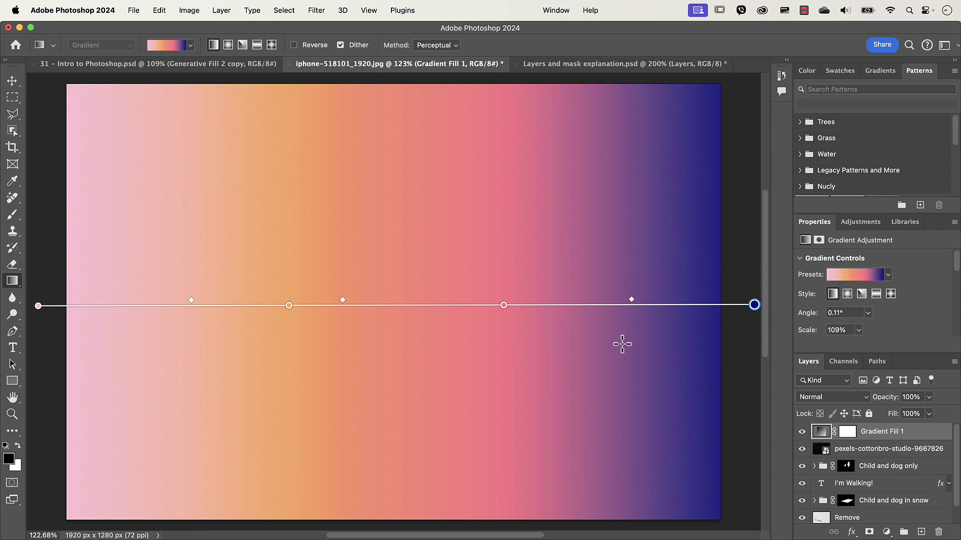
# Set the Gradient Fill 1 layer's blend mode to Overlay and its opacity to 50%.
pyautogui.click(852, 399)
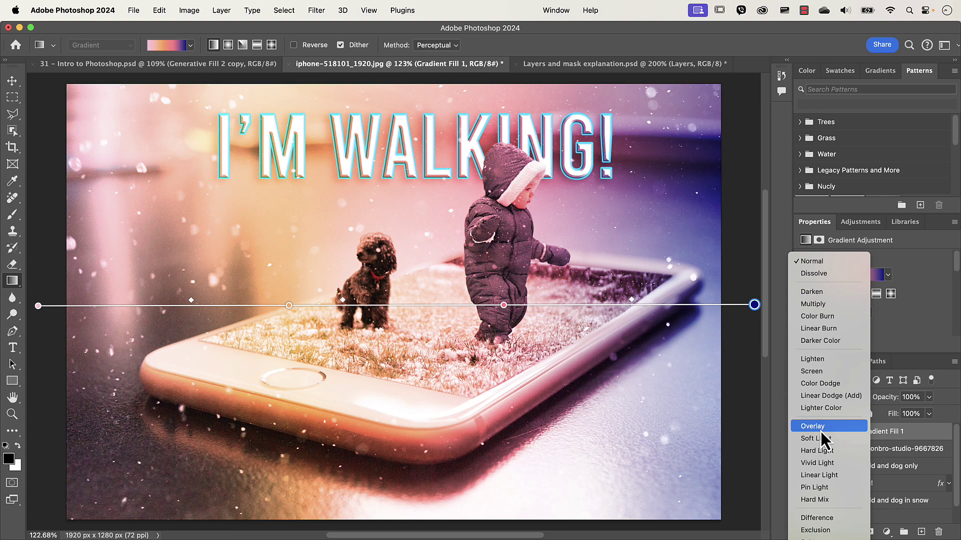
pyautogui.click(821, 432)
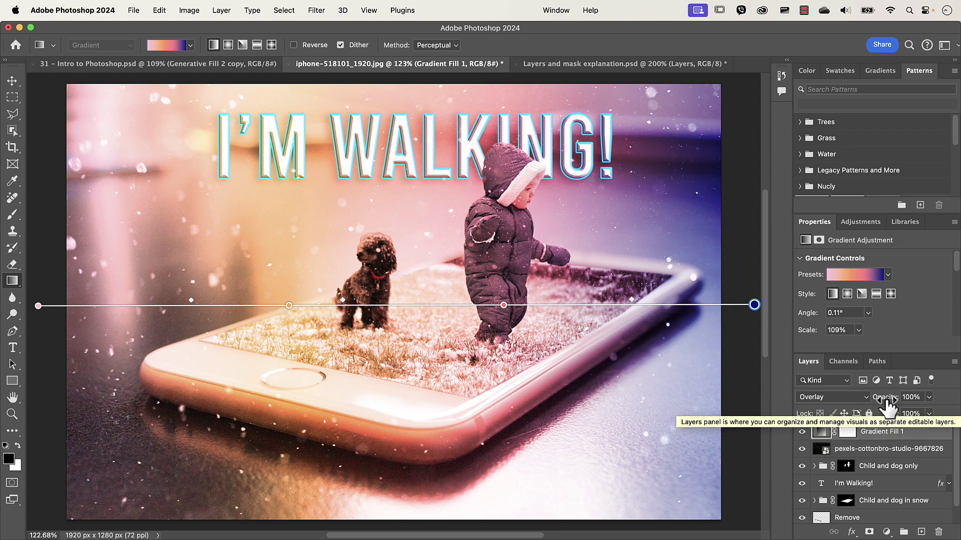
pyautogui.moveTo(884, 403); pyautogui.dragTo(883, 403)
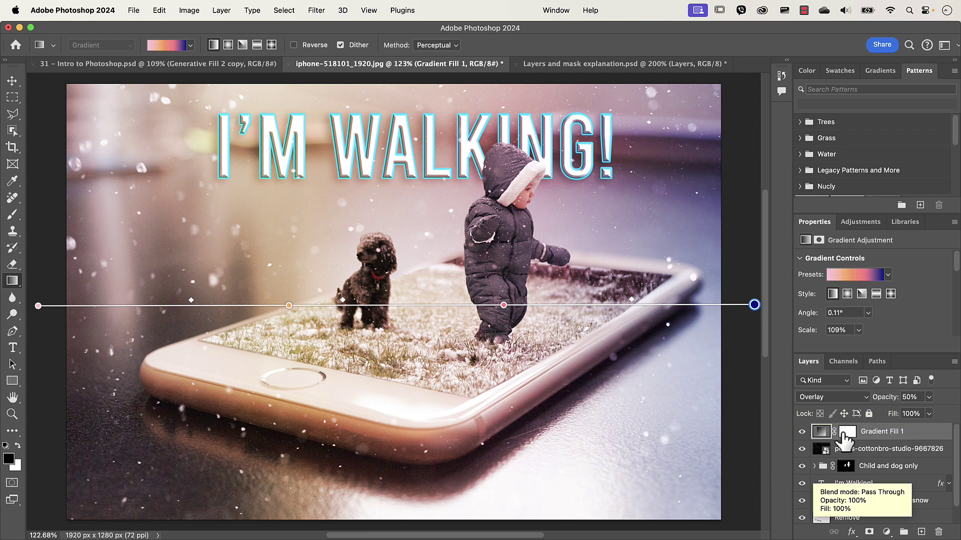
# Try a purple-to-teal Blues preset and a magenta Pinks preset on Gradient Fill 1, and apply the orange-to-blue preset from Purples.
pyautogui.click(820, 451)
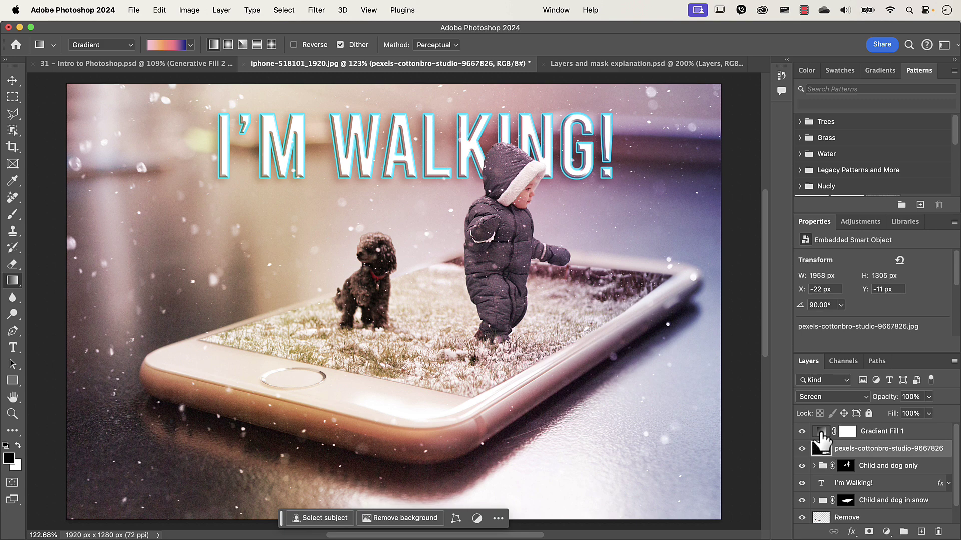
pyautogui.click(820, 435)
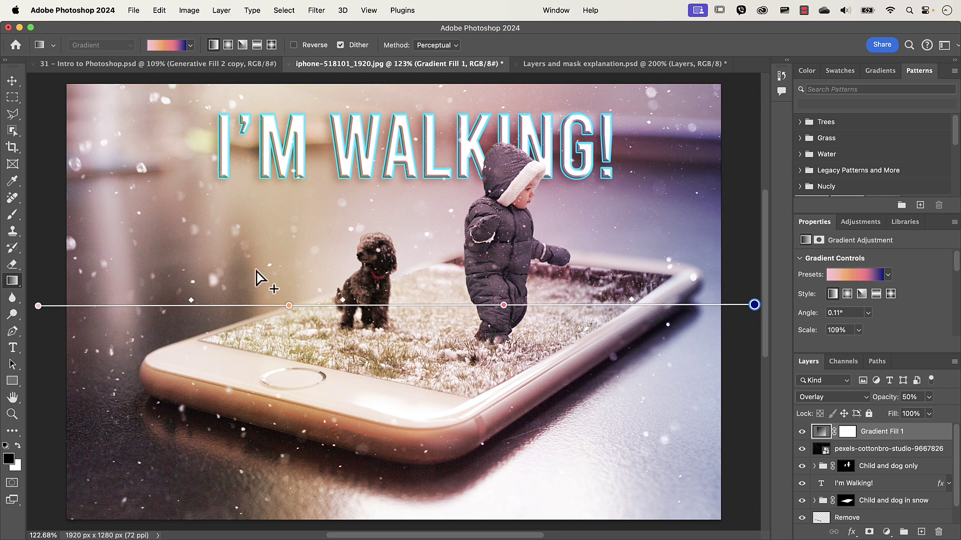
pyautogui.click(190, 45)
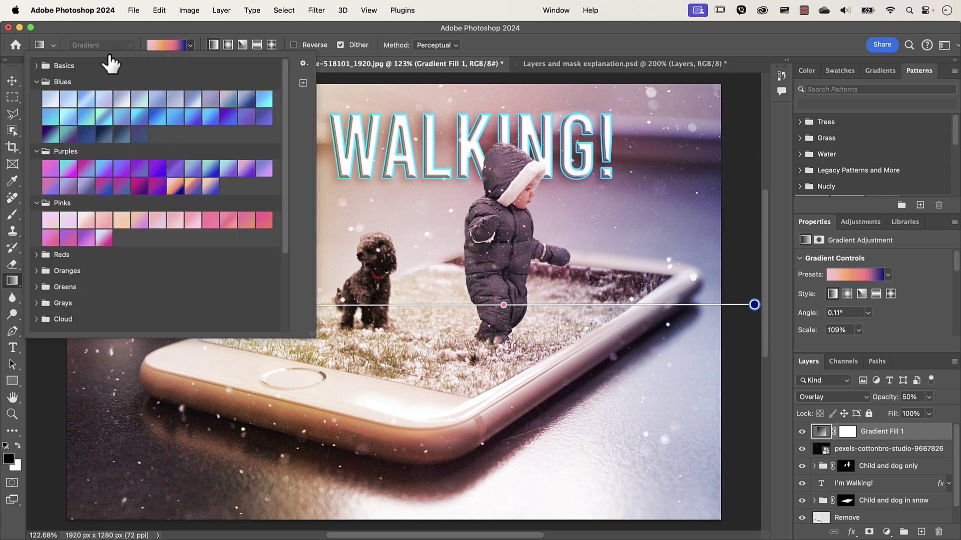
pyautogui.click(50, 134)
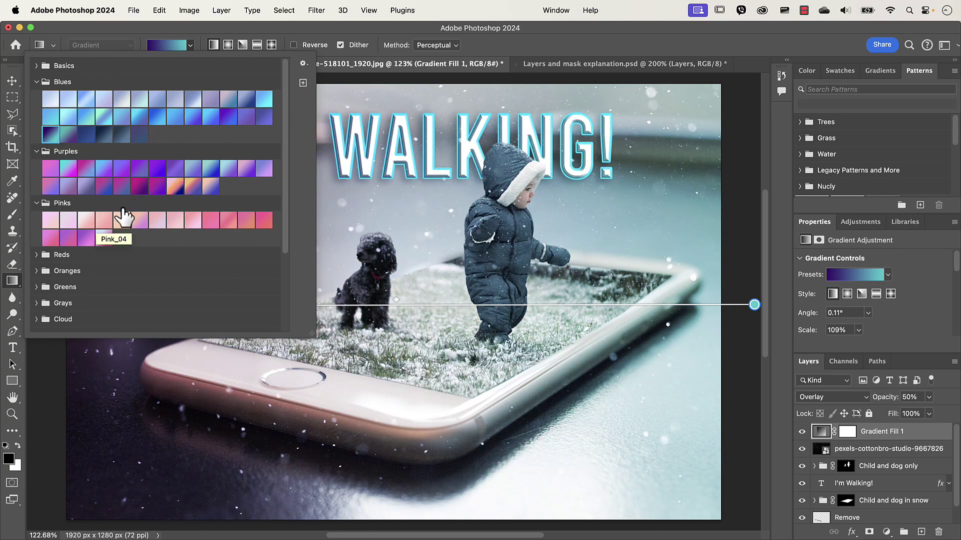
pyautogui.click(104, 237)
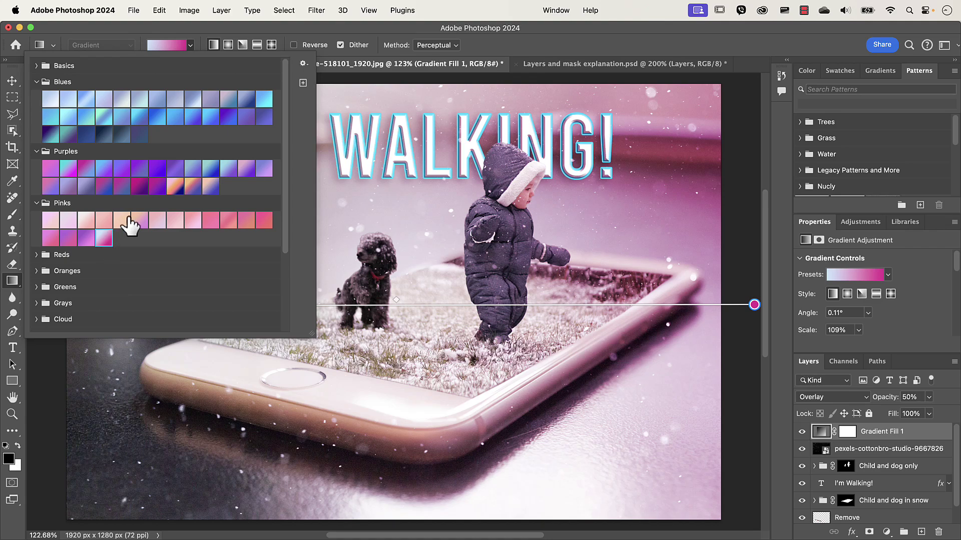
pyautogui.click(174, 186)
pyautogui.click(192, 188)
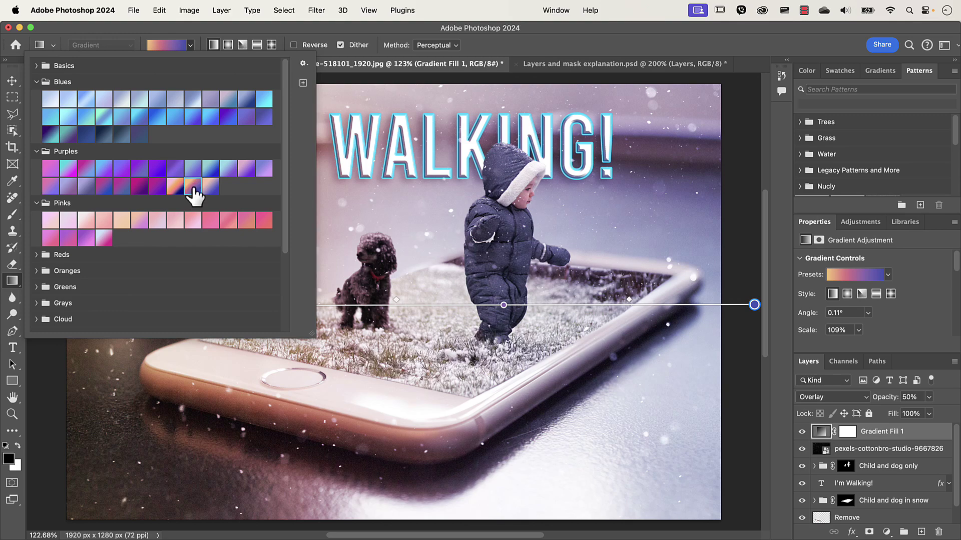
pyautogui.click(656, 50)
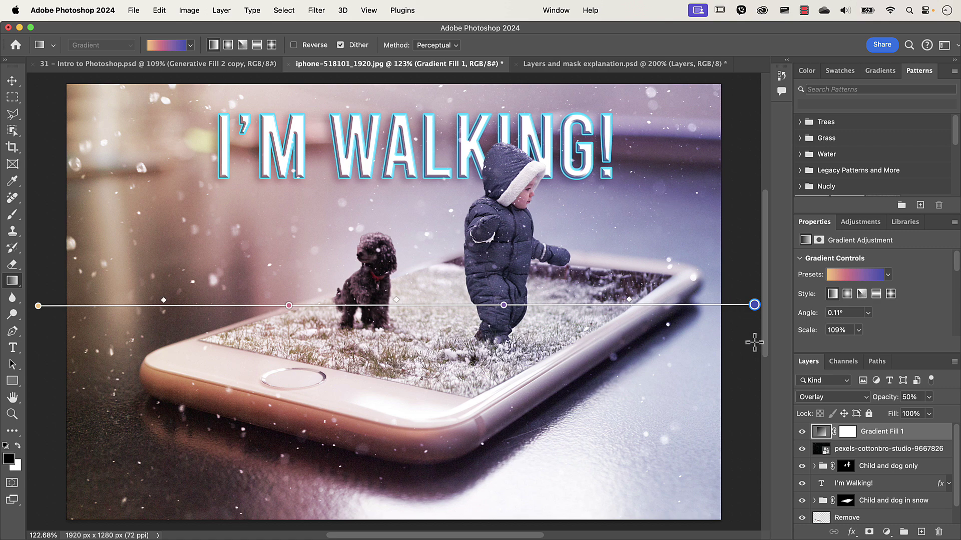
# Add a Brightness/Contrast adjustment layer above the gradient, try it below Gradient Fill 1, and undo the reordering.
pyautogui.click(887, 532)
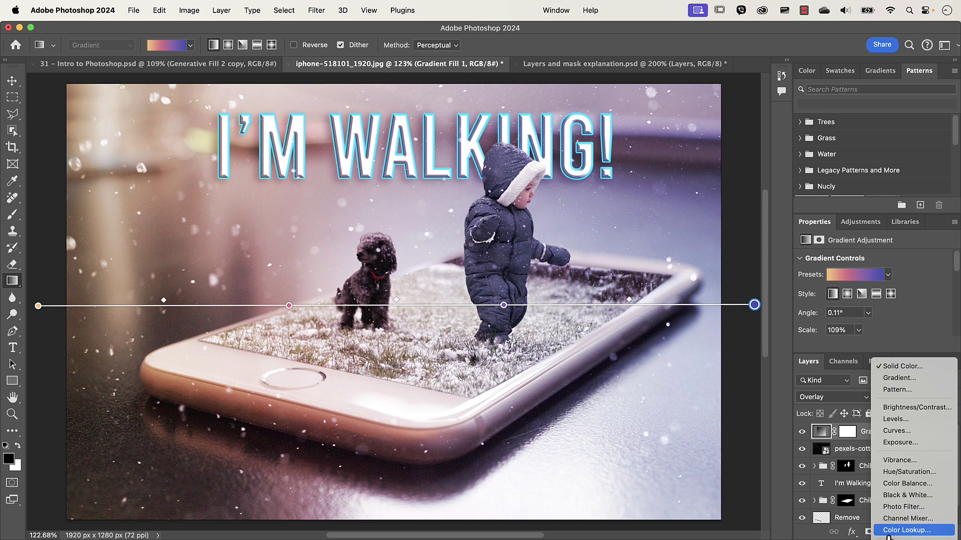
pyautogui.click(890, 408)
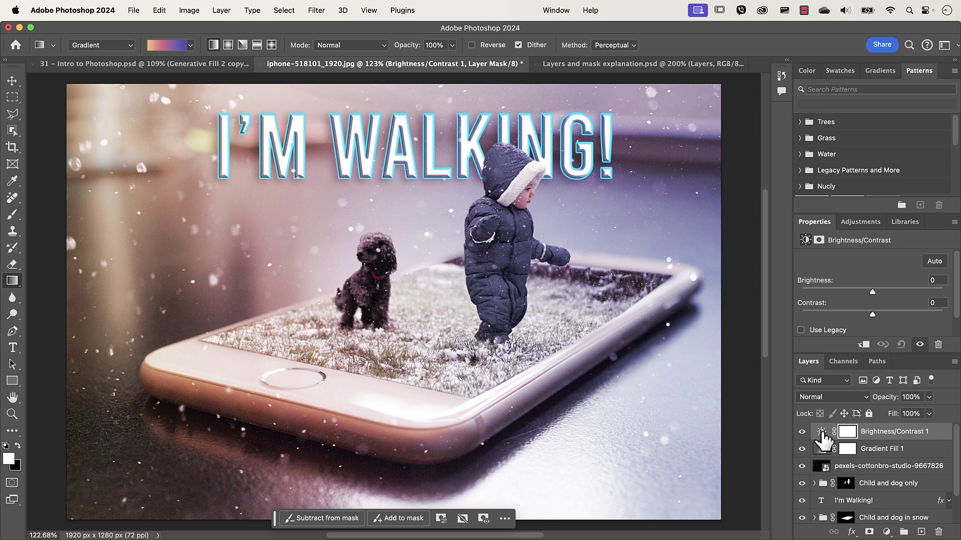
pyautogui.moveTo(823, 439); pyautogui.dragTo(823, 457)
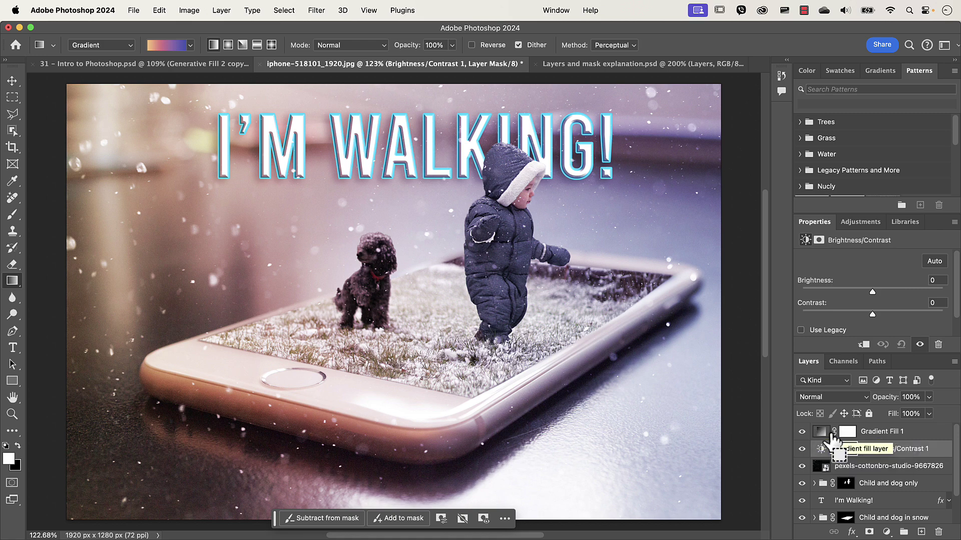
pyautogui.press('super+z')
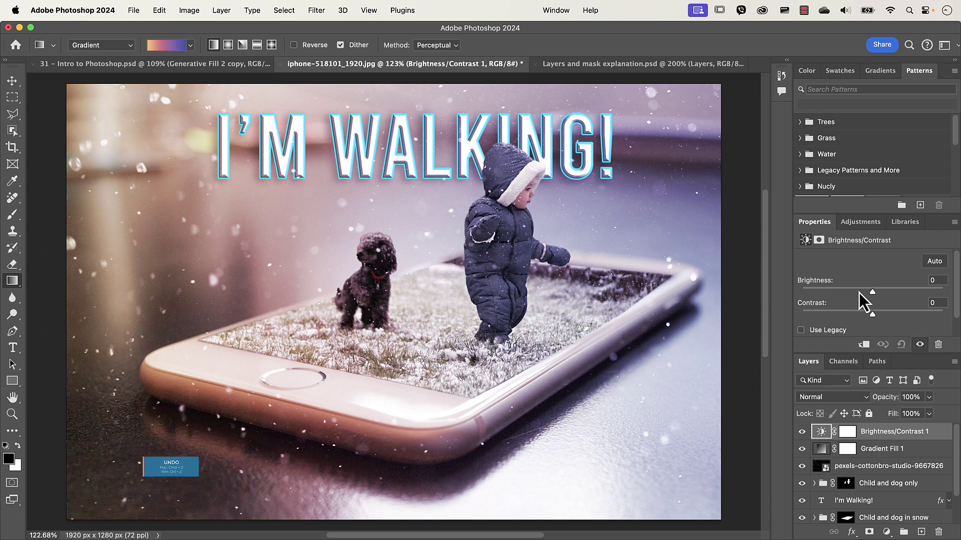
# Try the Brightness/Contrast layer with brightness at -77 and contrast at 74 and 7, and delete the layer.
pyautogui.moveTo(873, 293); pyautogui.dragTo(925, 316)
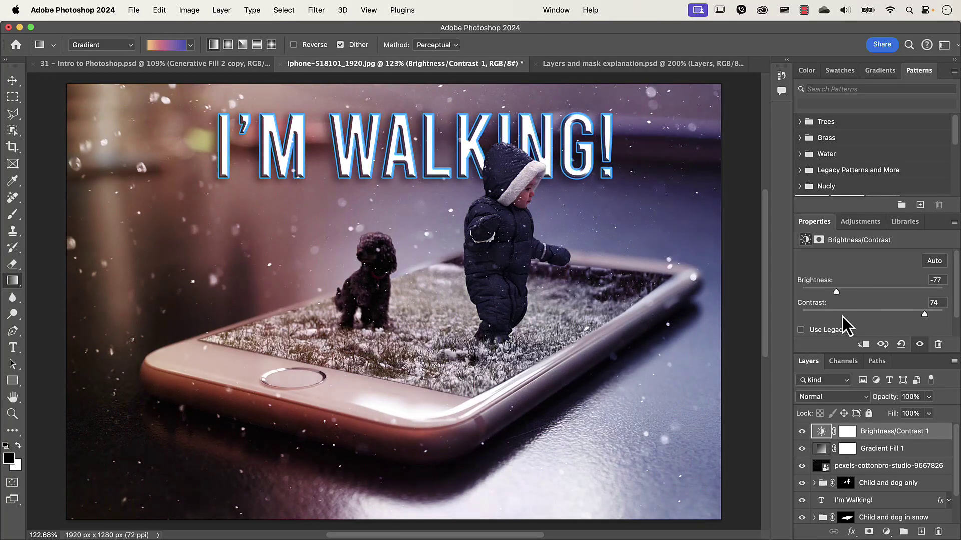
pyautogui.moveTo(842, 316); pyautogui.dragTo(878, 316)
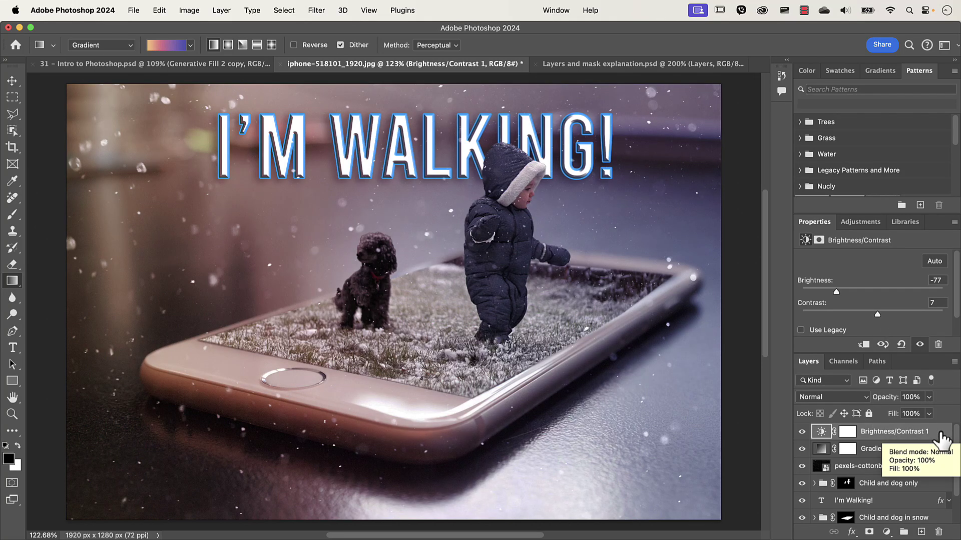
pyautogui.moveTo(939, 437); pyautogui.dragTo(938, 531)
# Add a Curves adjustment layer on top and shape its RGB curve into an S with lowered shadows and raised highlights.
pyautogui.click(887, 533)
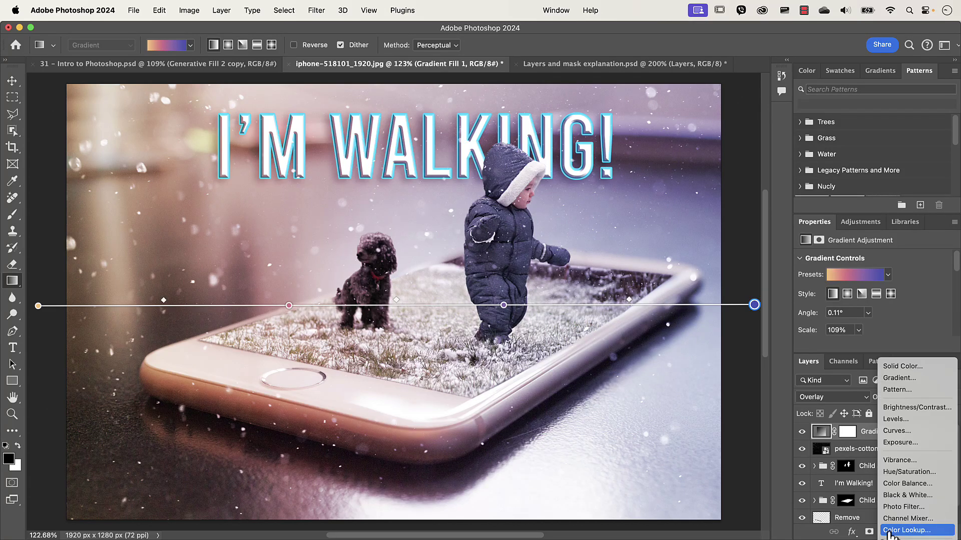
pyautogui.click(892, 433)
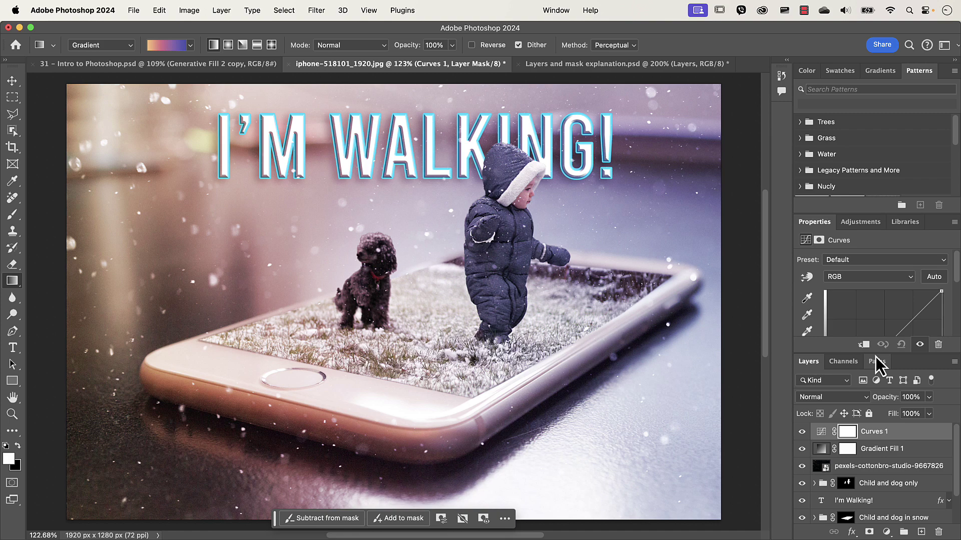
pyautogui.moveTo(875, 354); pyautogui.dragTo(875, 384)
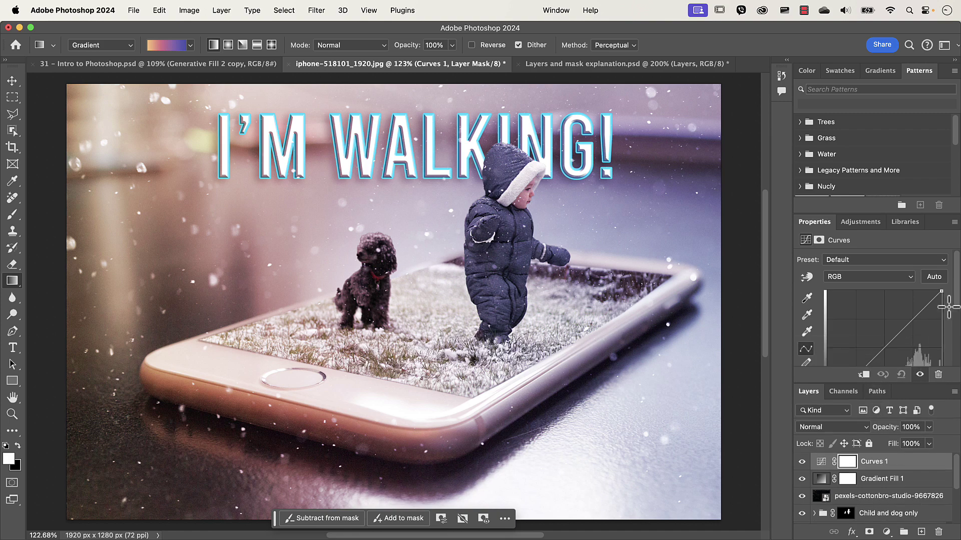
pyautogui.scroll(-3, 957, 315)
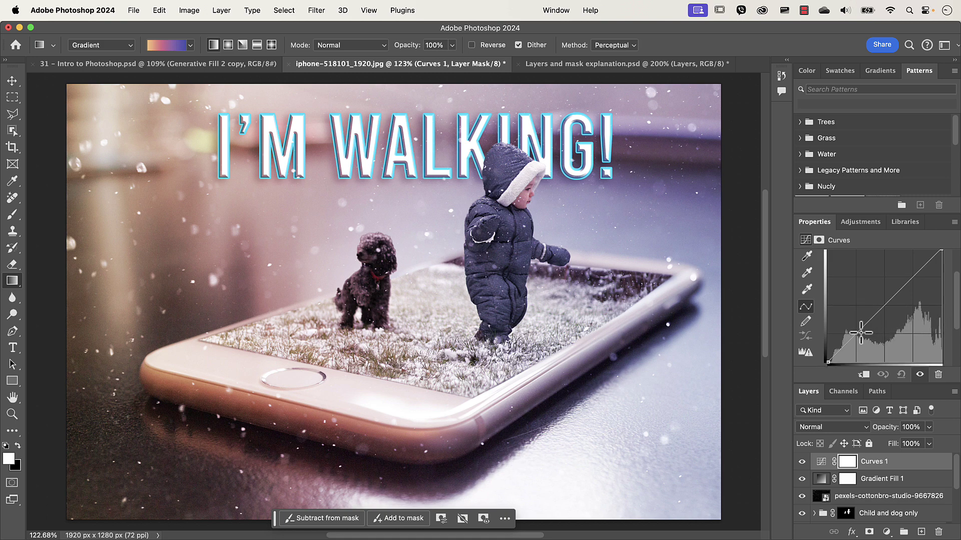
pyautogui.moveTo(861, 333); pyautogui.dragTo(860, 342)
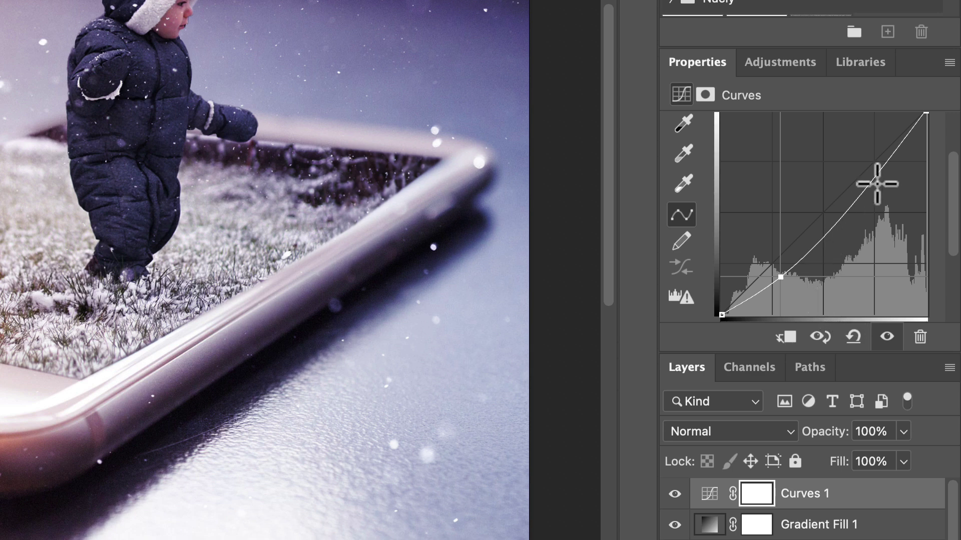
pyautogui.moveTo(894, 157); pyautogui.dragTo(887, 141)
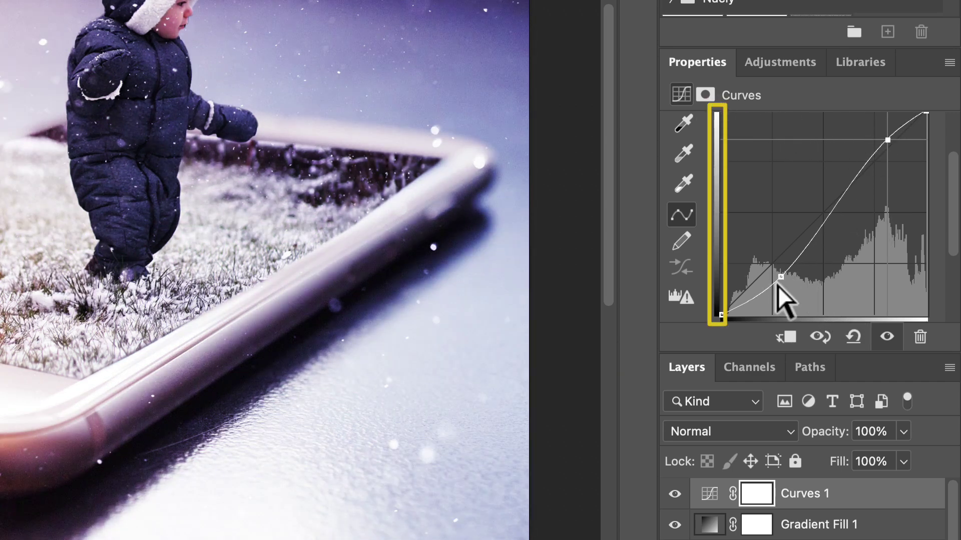
pyautogui.moveTo(775, 284); pyautogui.dragTo(773, 287)
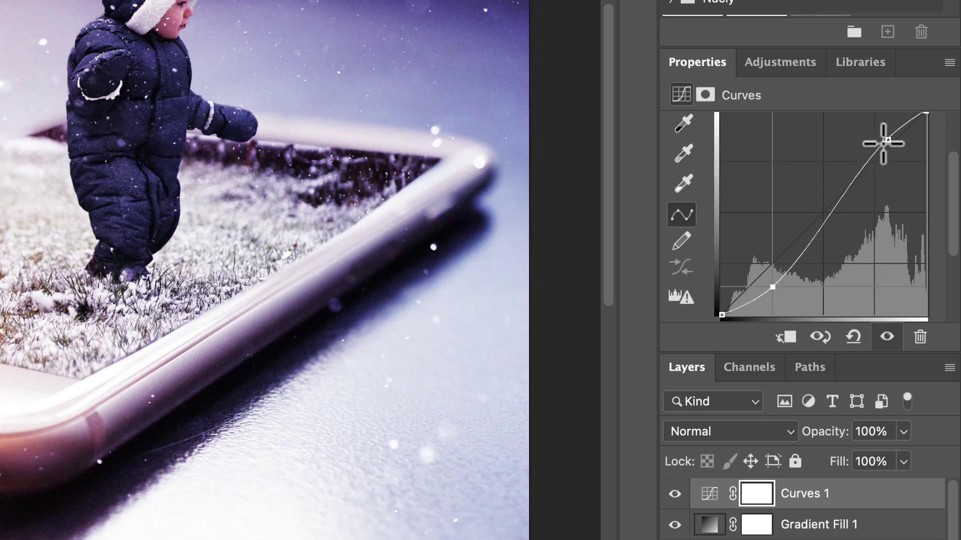
pyautogui.moveTo(886, 144); pyautogui.dragTo(885, 140)
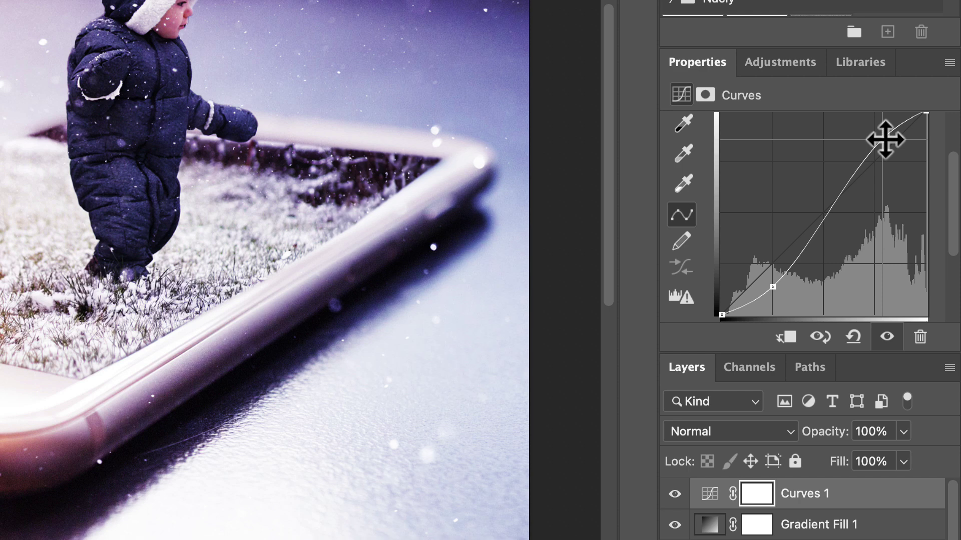
# Raise the curve's shadow point slightly in small increments and set the Curves layer's opacity to 54%.
pyautogui.click(772, 281)
pyautogui.press('Up')
pyautogui.press('Up')
pyautogui.press('Up')
pyautogui.press('Up')
pyautogui.press('Up')
pyautogui.press('Up')
pyautogui.press('Up')
pyautogui.press('Up')
pyautogui.press('Up')
pyautogui.press('Up')
pyautogui.press('Up')
pyautogui.press('Up')
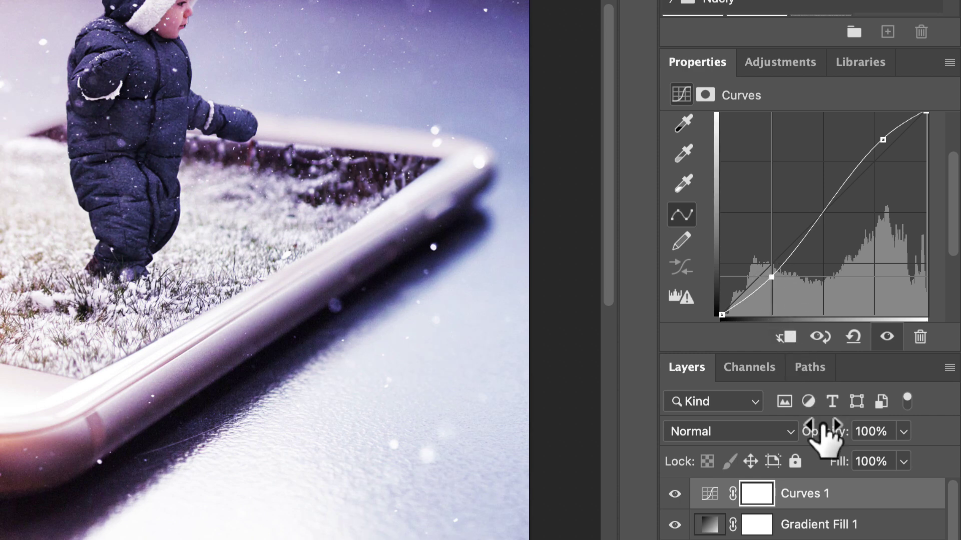
pyautogui.moveTo(827, 433); pyautogui.dragTo(817, 433)
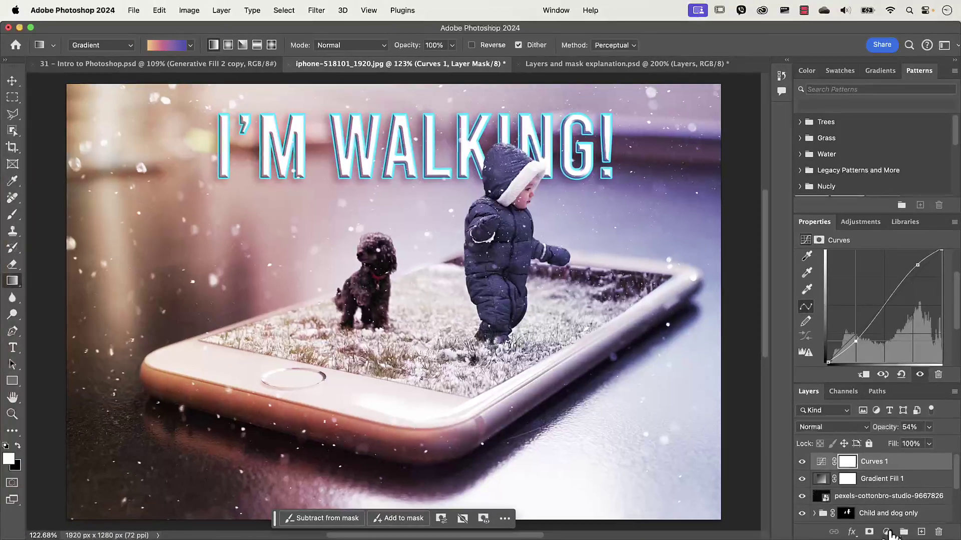
pyautogui.click(886, 532)
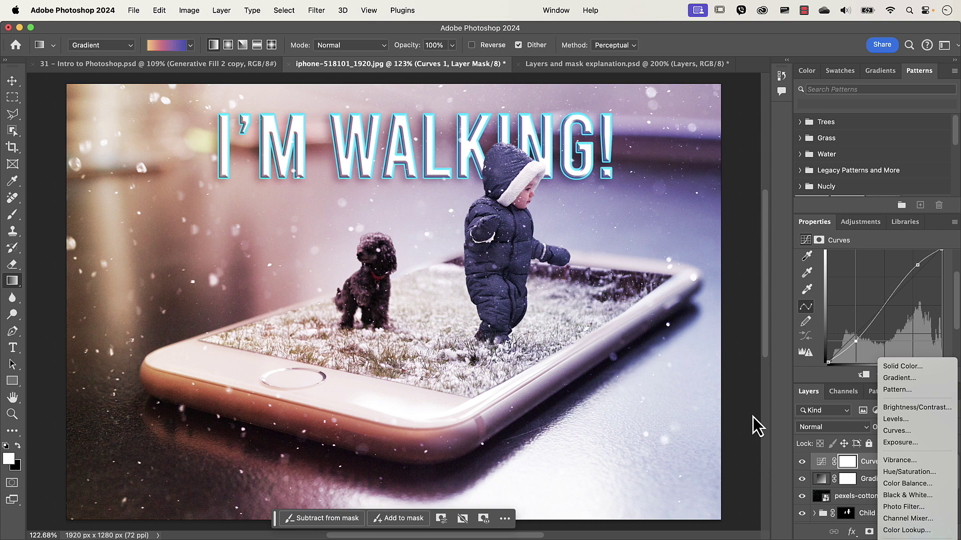
pyautogui.click(138, 14)
# Save the composite in Photoshop format as "Child and doc popup.psd" in the Images folder, keeping Maximize Compatibility enabled.
pyautogui.click(134, 10)
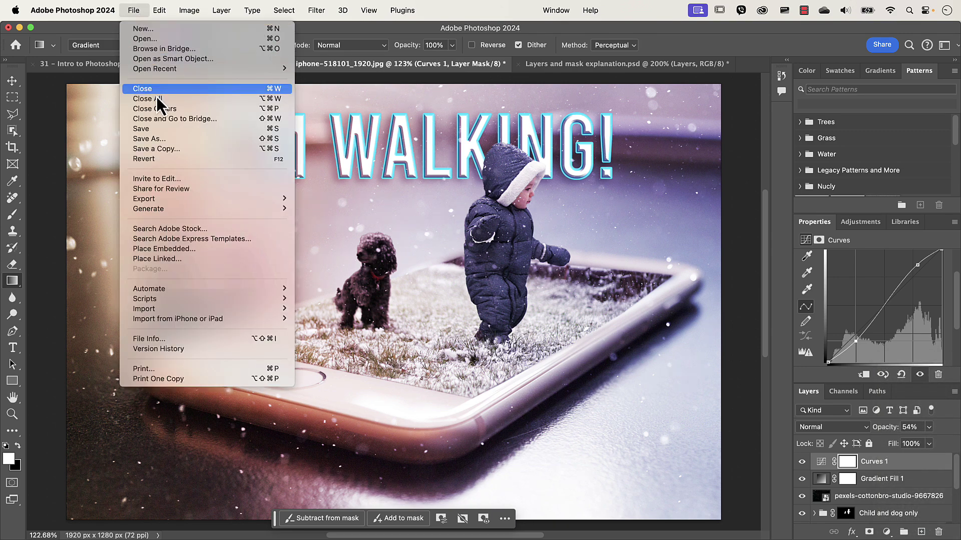
pyautogui.click(154, 132)
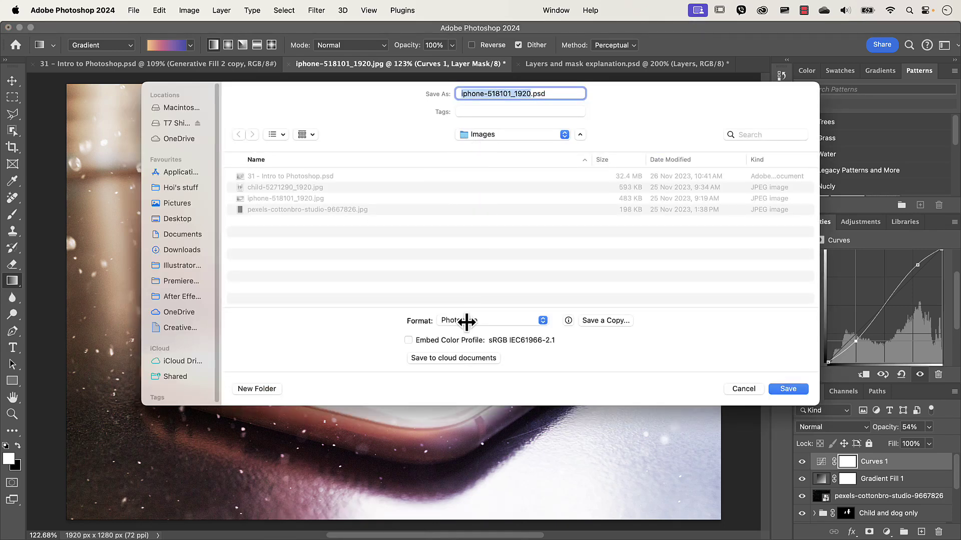
pyautogui.moveTo(819, 90); pyautogui.dragTo(754, 92)
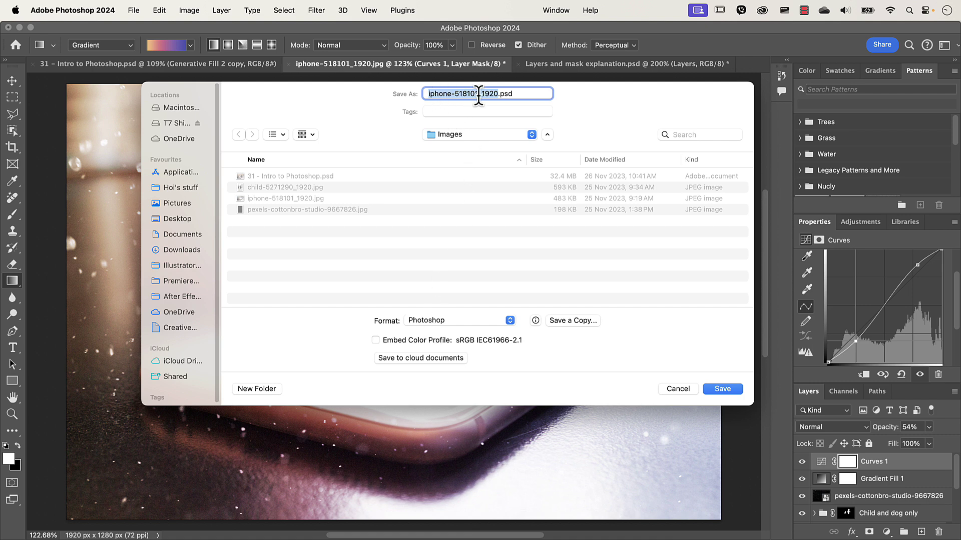
pyautogui.write('Child and doc popup')
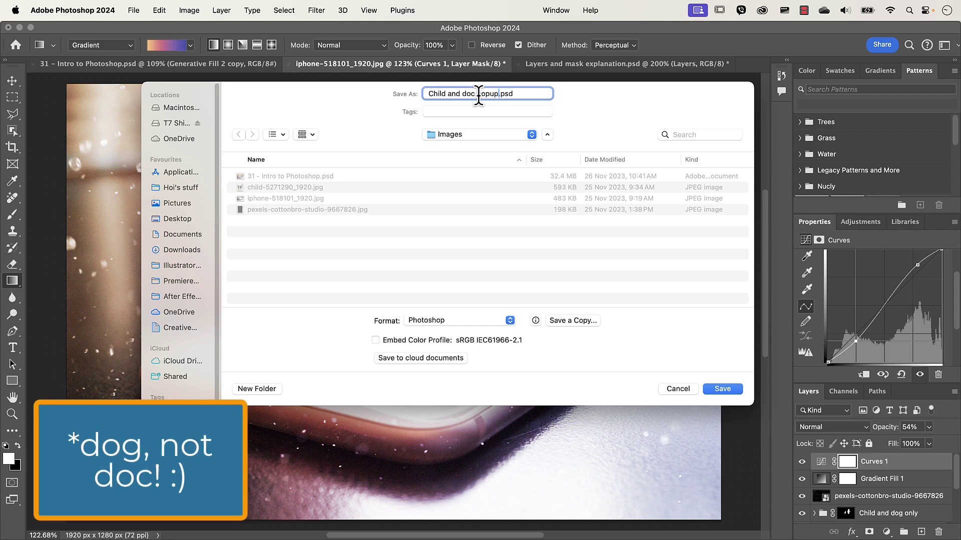
pyautogui.click(724, 391)
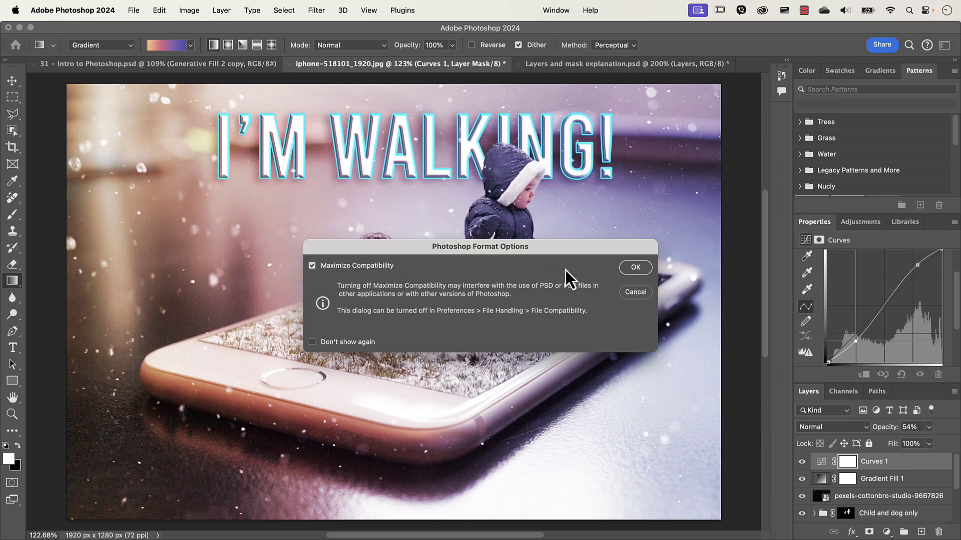
pyautogui.click(635, 268)
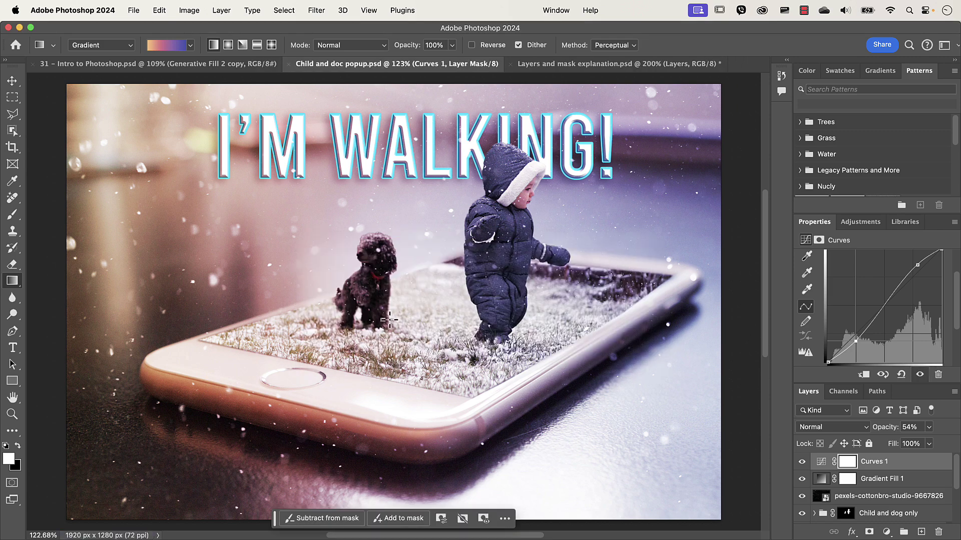
# Open the saved "Child and doc popup.psd" from the Images folder to check the layered file.
pyautogui.click(134, 11)
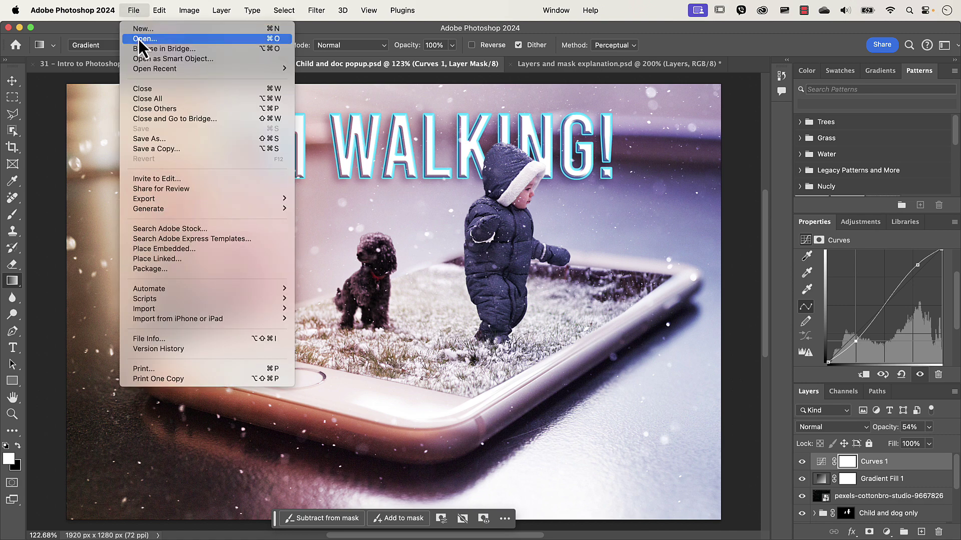
pyautogui.click(139, 39)
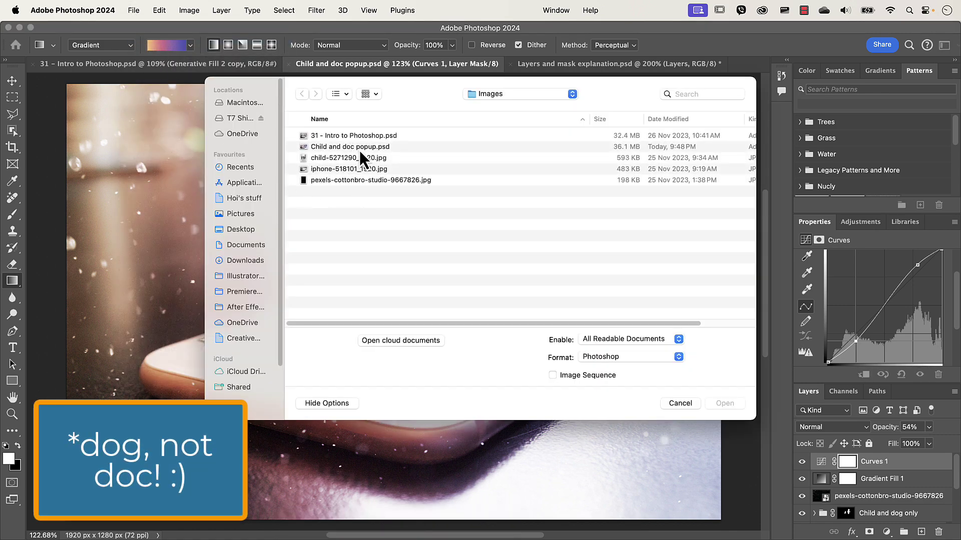
pyautogui.click(385, 150)
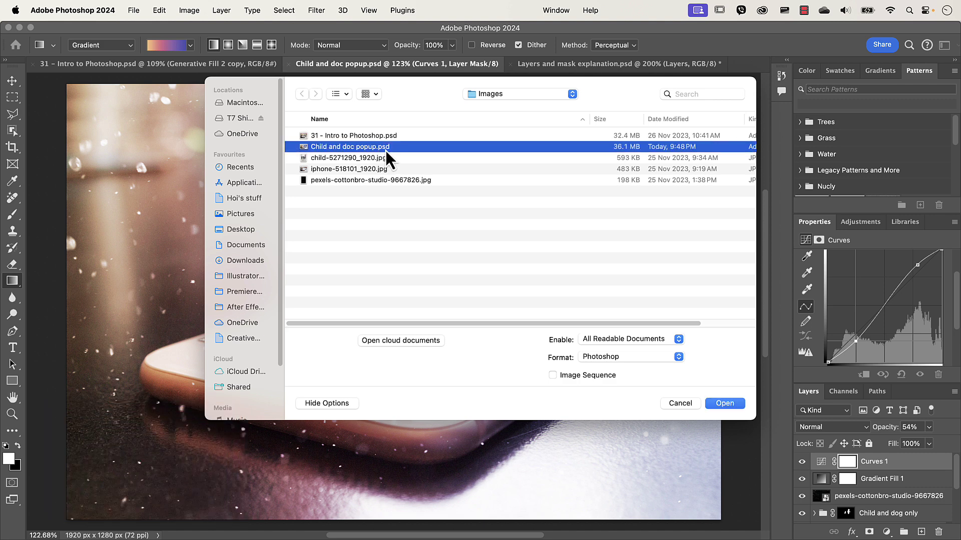
pyautogui.click(724, 403)
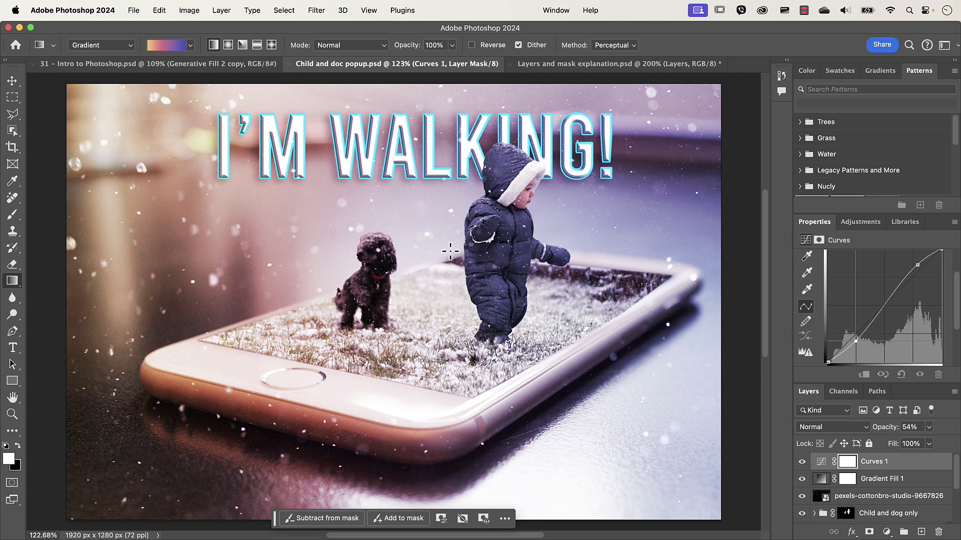
# Start exporting the composite with Export As and choose JPG as the file format.
pyautogui.click(133, 11)
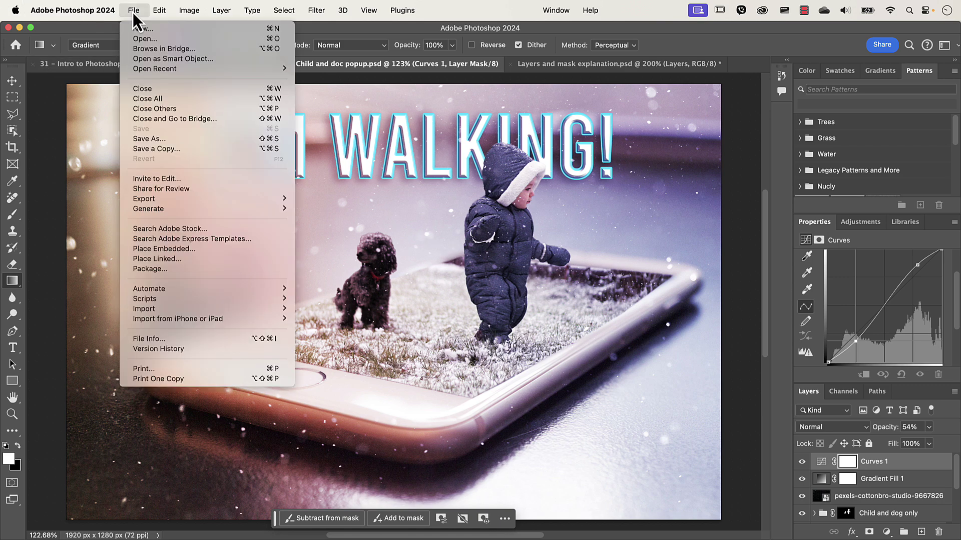
pyautogui.moveTo(168, 201)
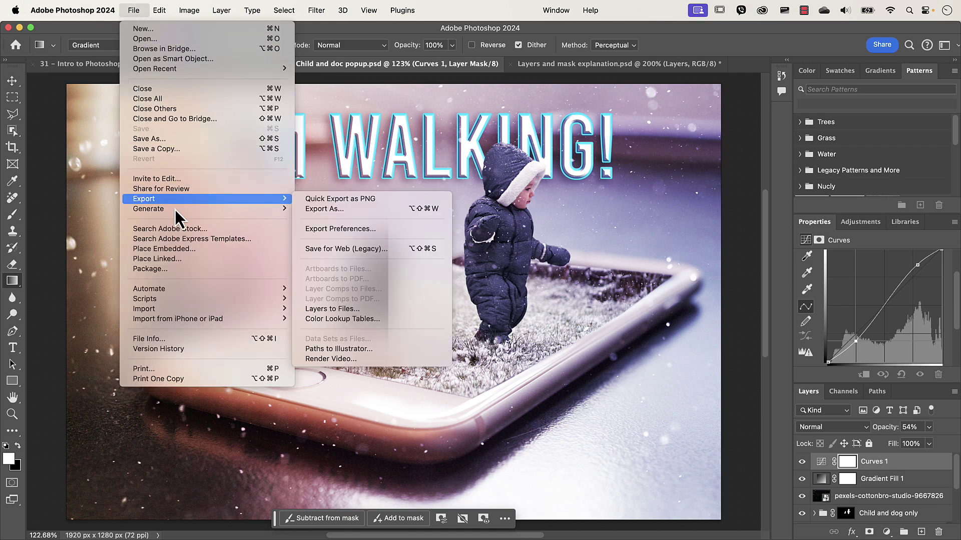
pyautogui.click(323, 210)
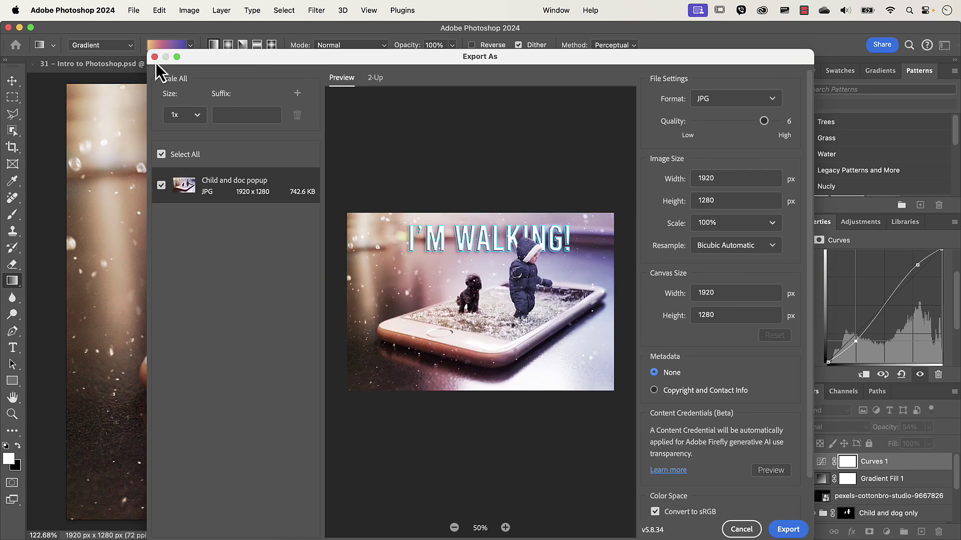
pyautogui.moveTo(328, 62); pyautogui.dragTo(313, 40)
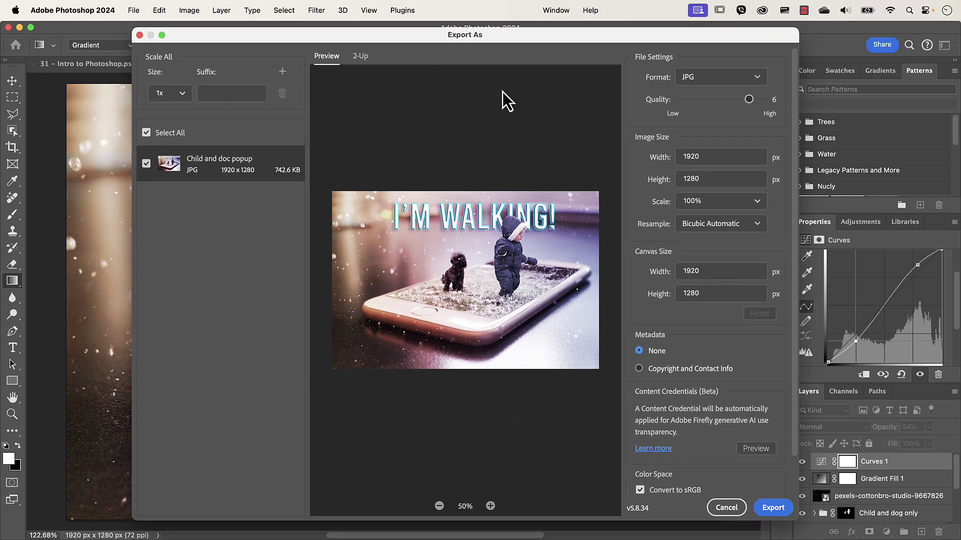
pyautogui.click(709, 80)
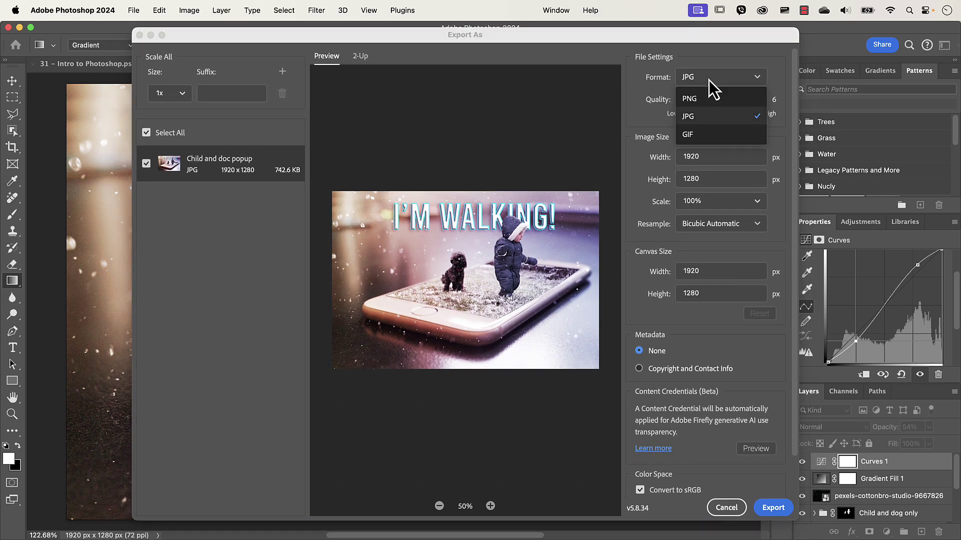
pyautogui.click(692, 118)
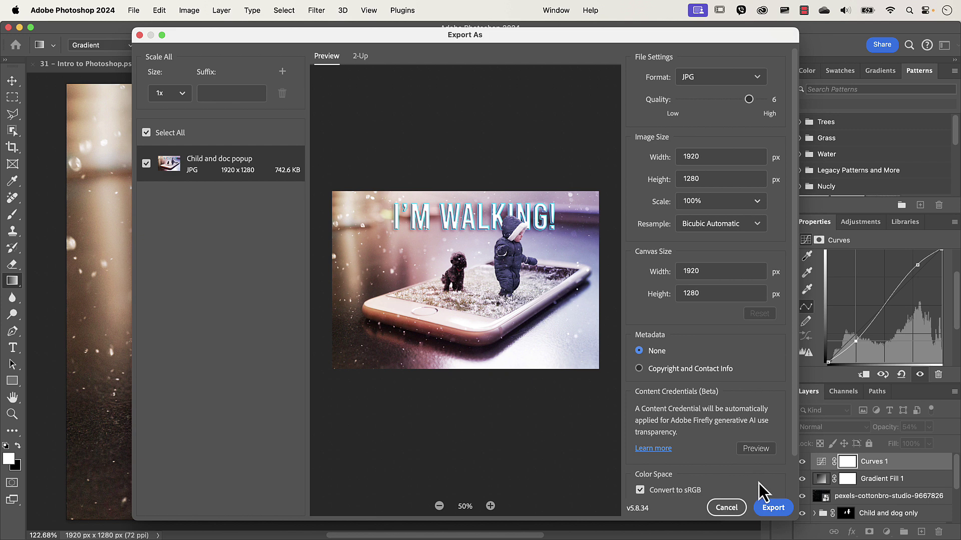
# Export the image as "Child and doc popup.jpg" into the Images folder inside "31 - Intro to Photoshop".
pyautogui.click(775, 507)
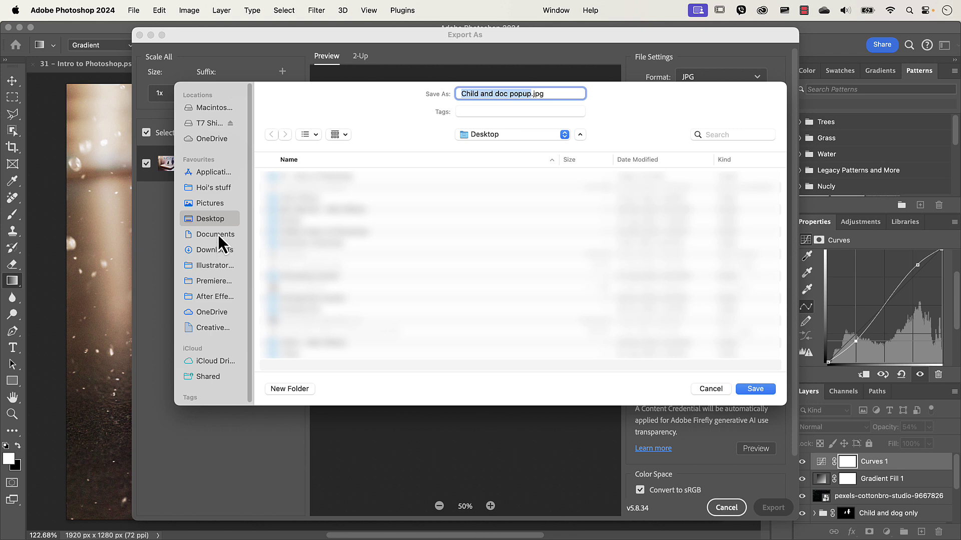
pyautogui.doubleClick(308, 184)
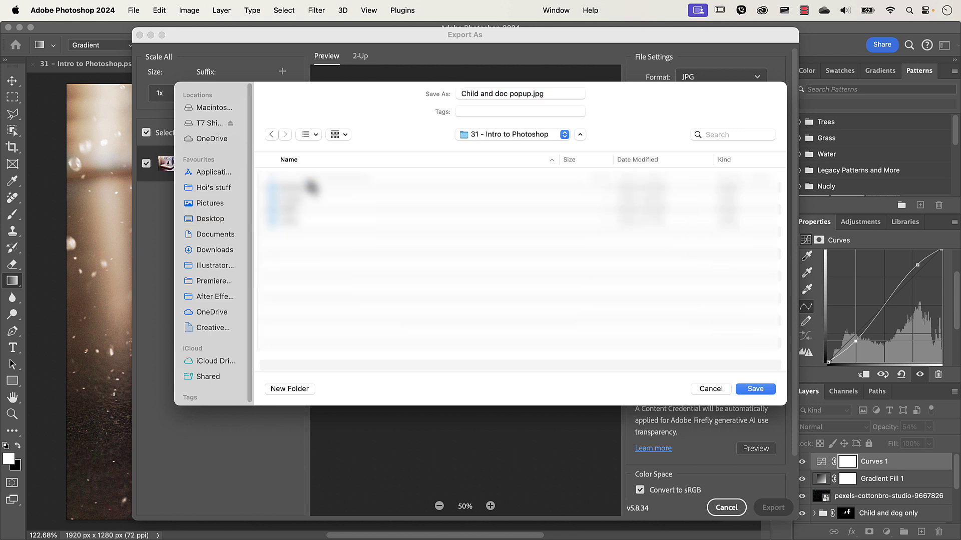
pyautogui.doubleClick(290, 200)
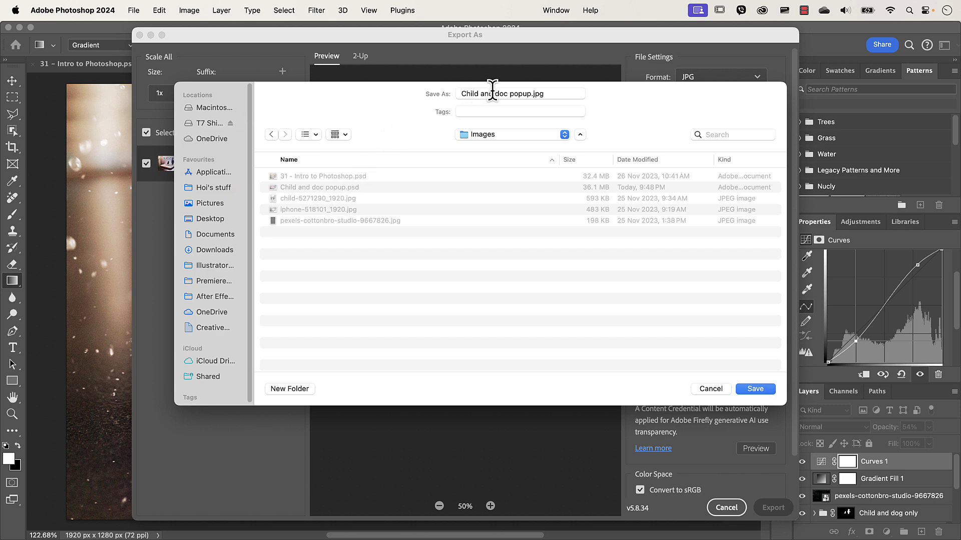
pyautogui.click(762, 389)
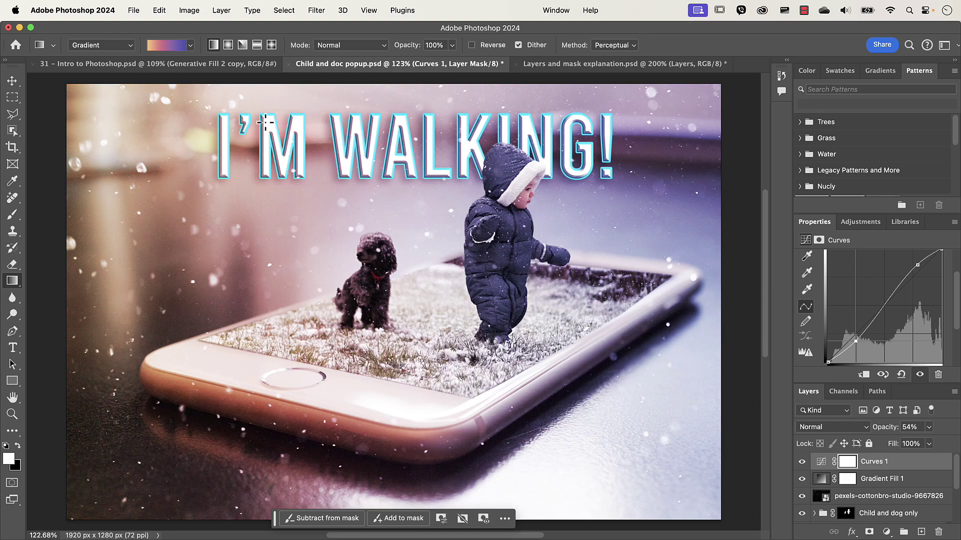
# Open the exported "Child and doc popup.jpg" from the Images folder as a separate document.
pyautogui.click(135, 12)
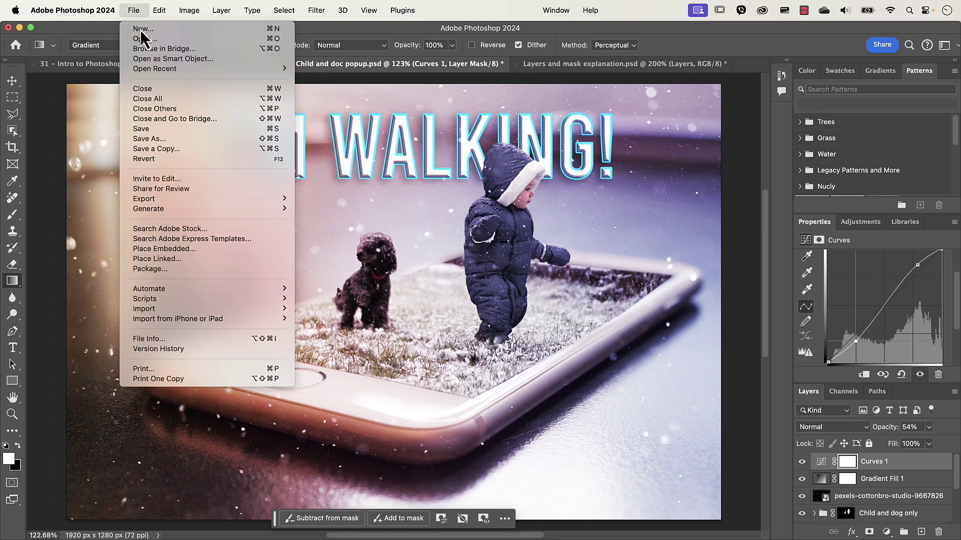
pyautogui.click(144, 39)
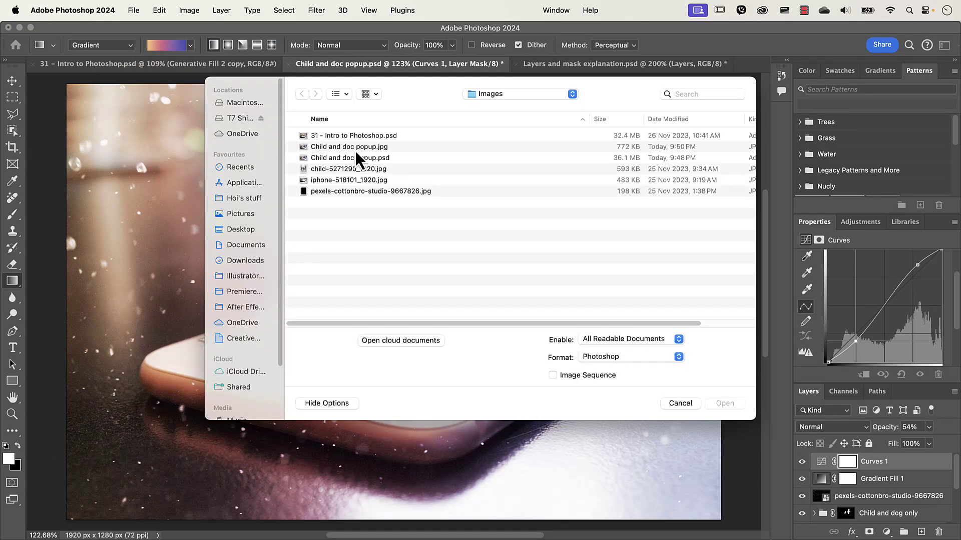
pyautogui.click(349, 147)
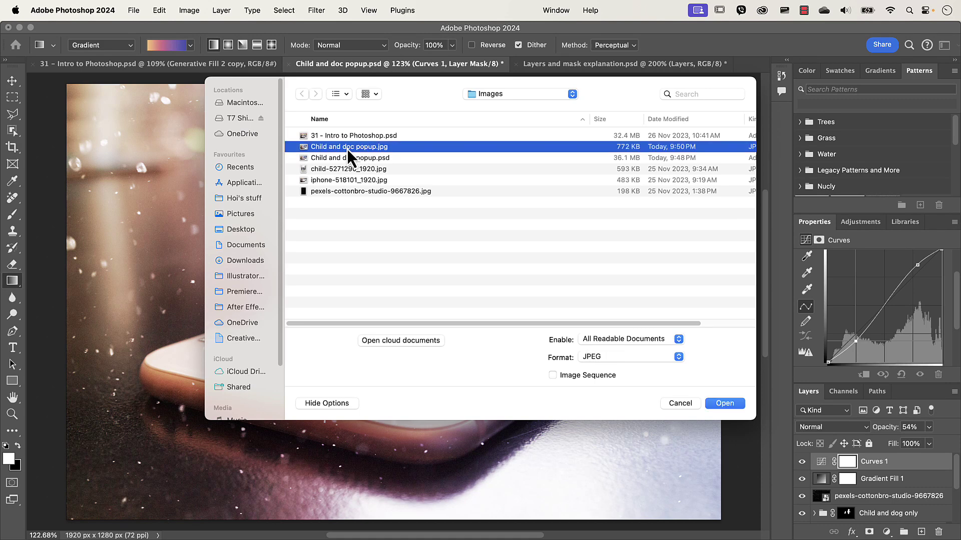
pyautogui.click(725, 403)
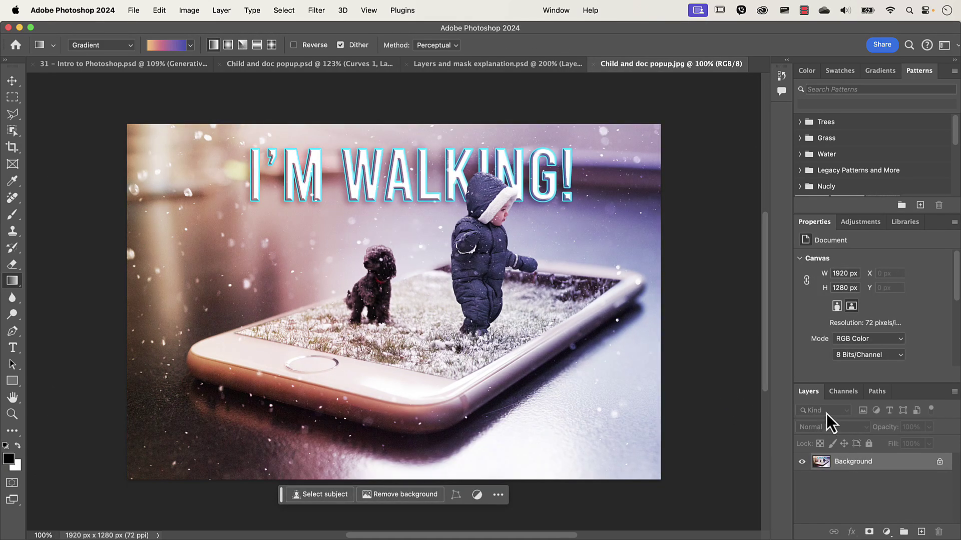